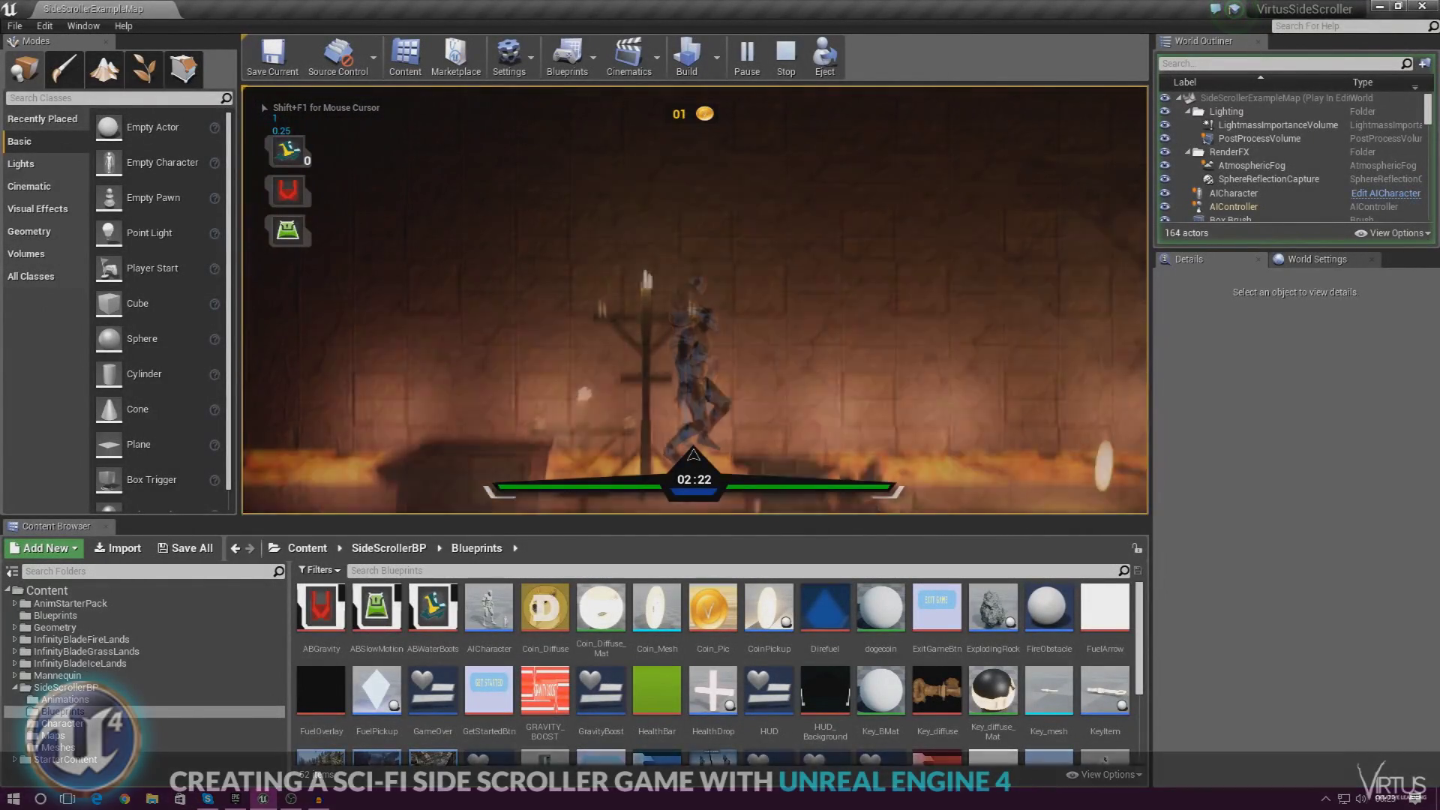
Step: Playtest the level past the lava and up the coin column into the dark area, and end the play session
key(space)
key(space)
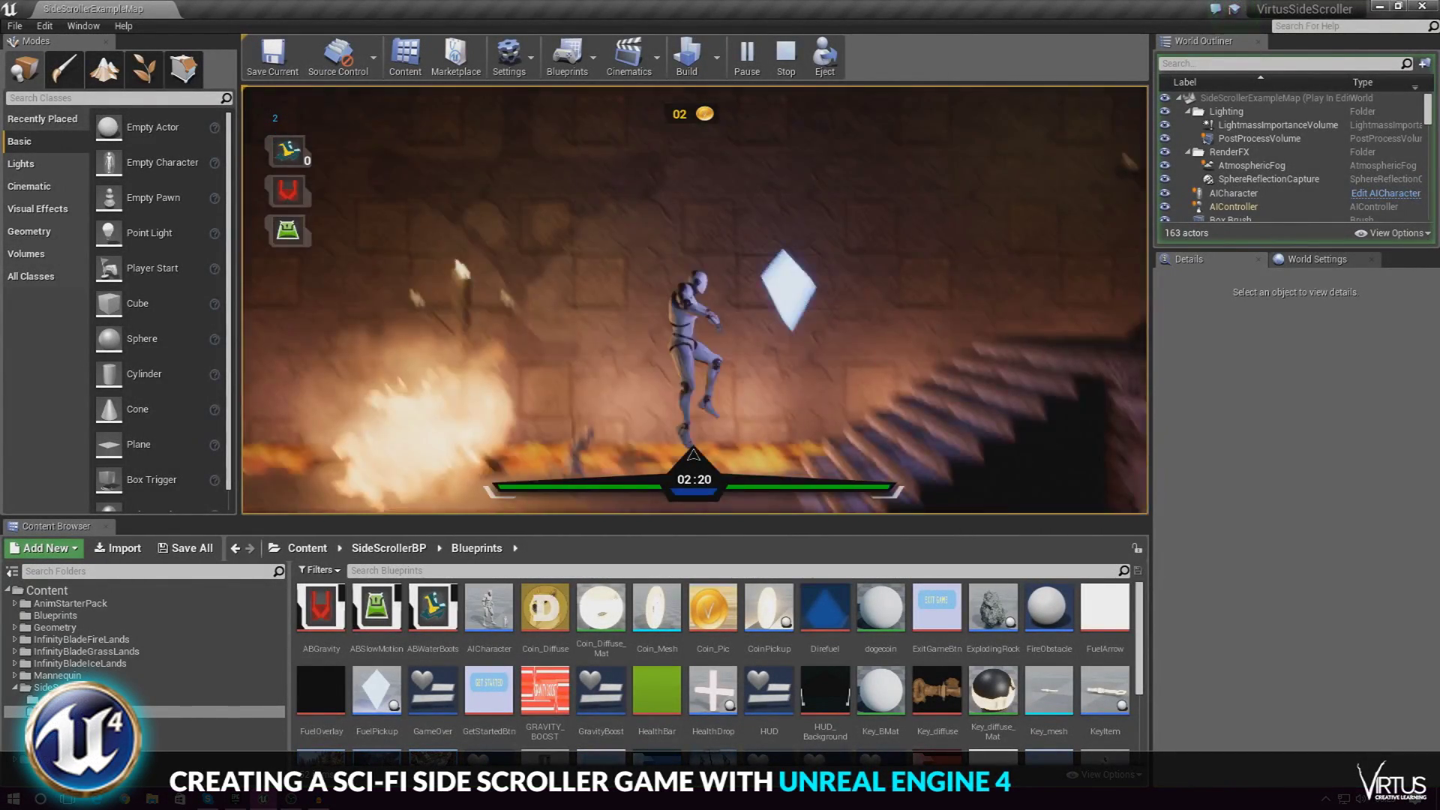
key(space)
key(space)
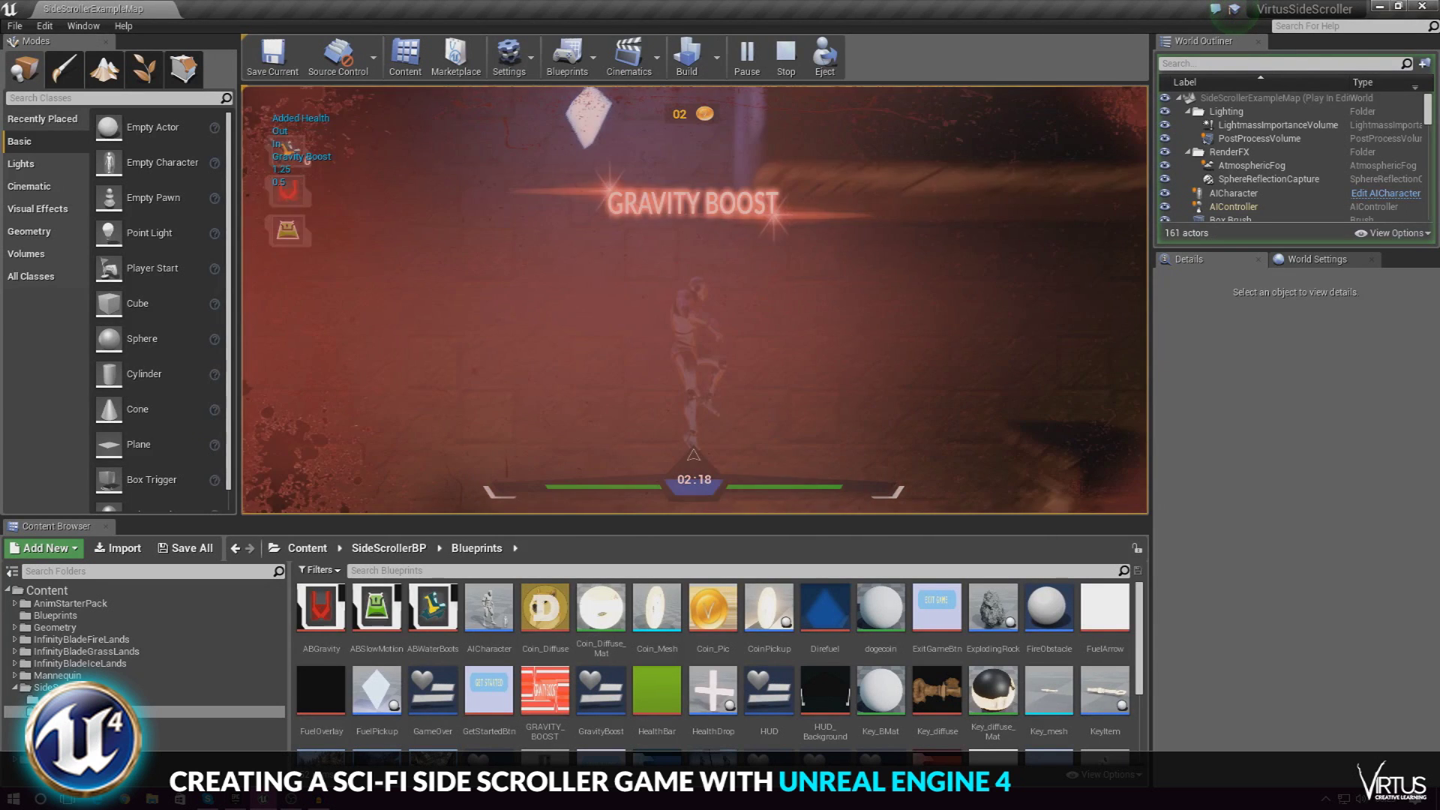
key(space)
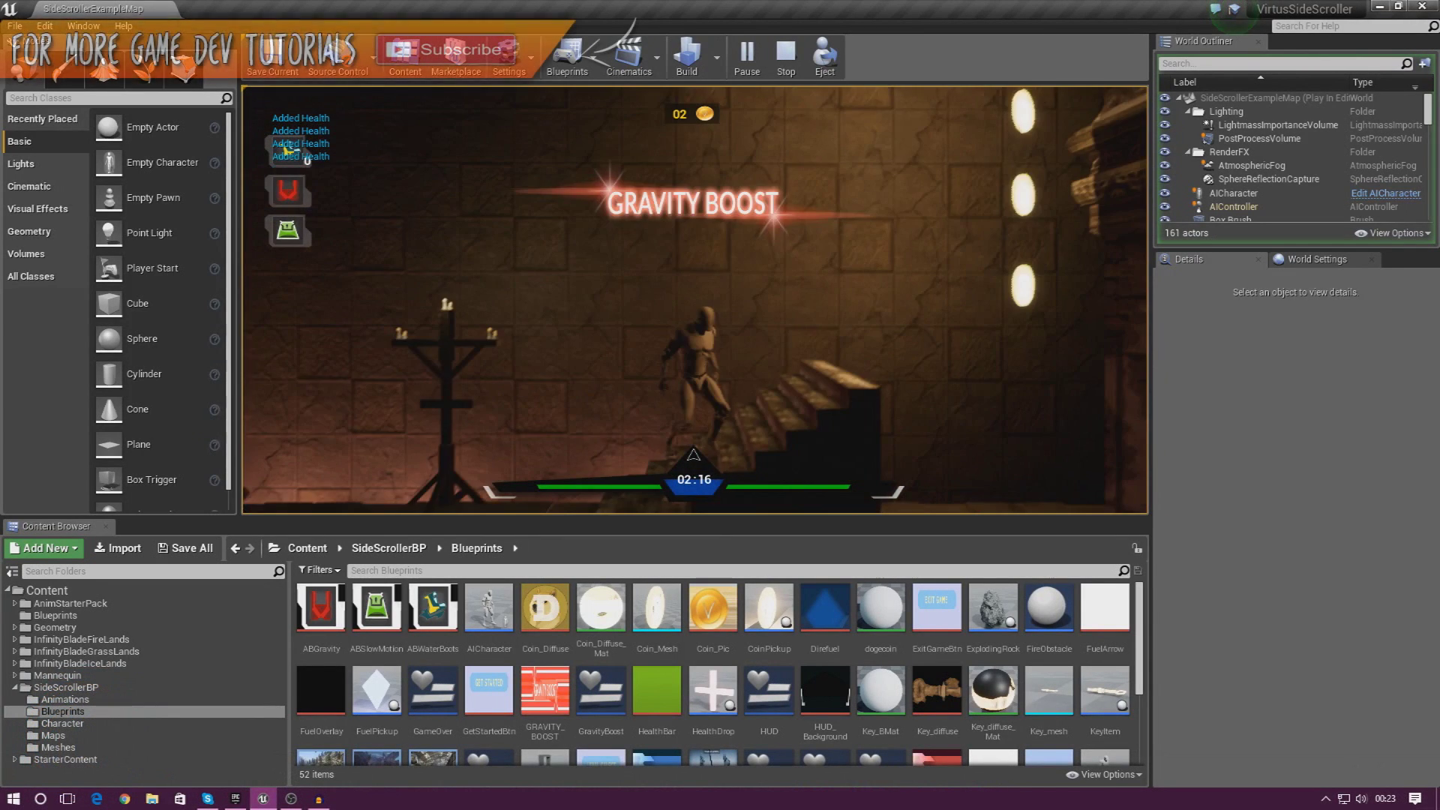
key(space)
key(a)
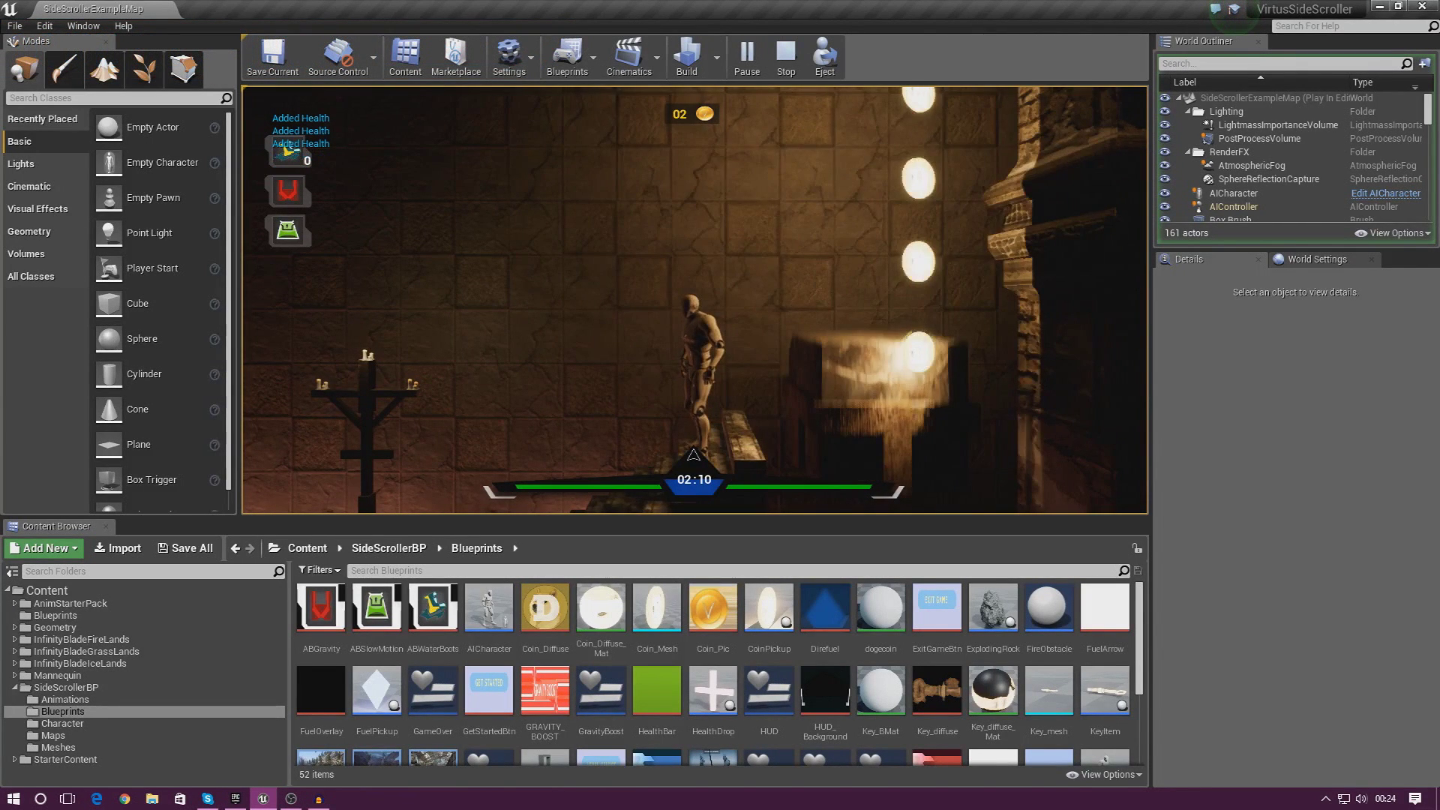
key(d)
key(a)
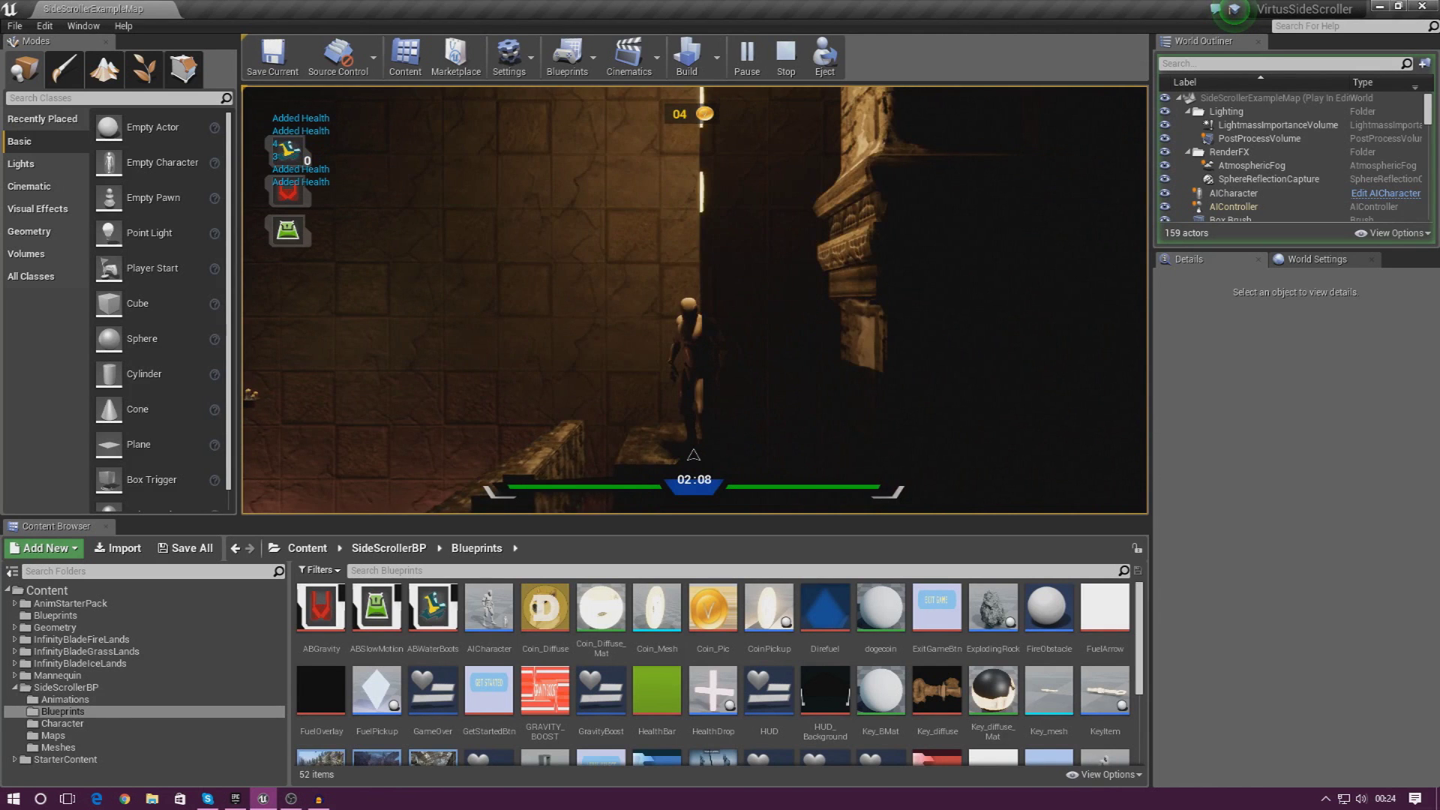
key(Right)
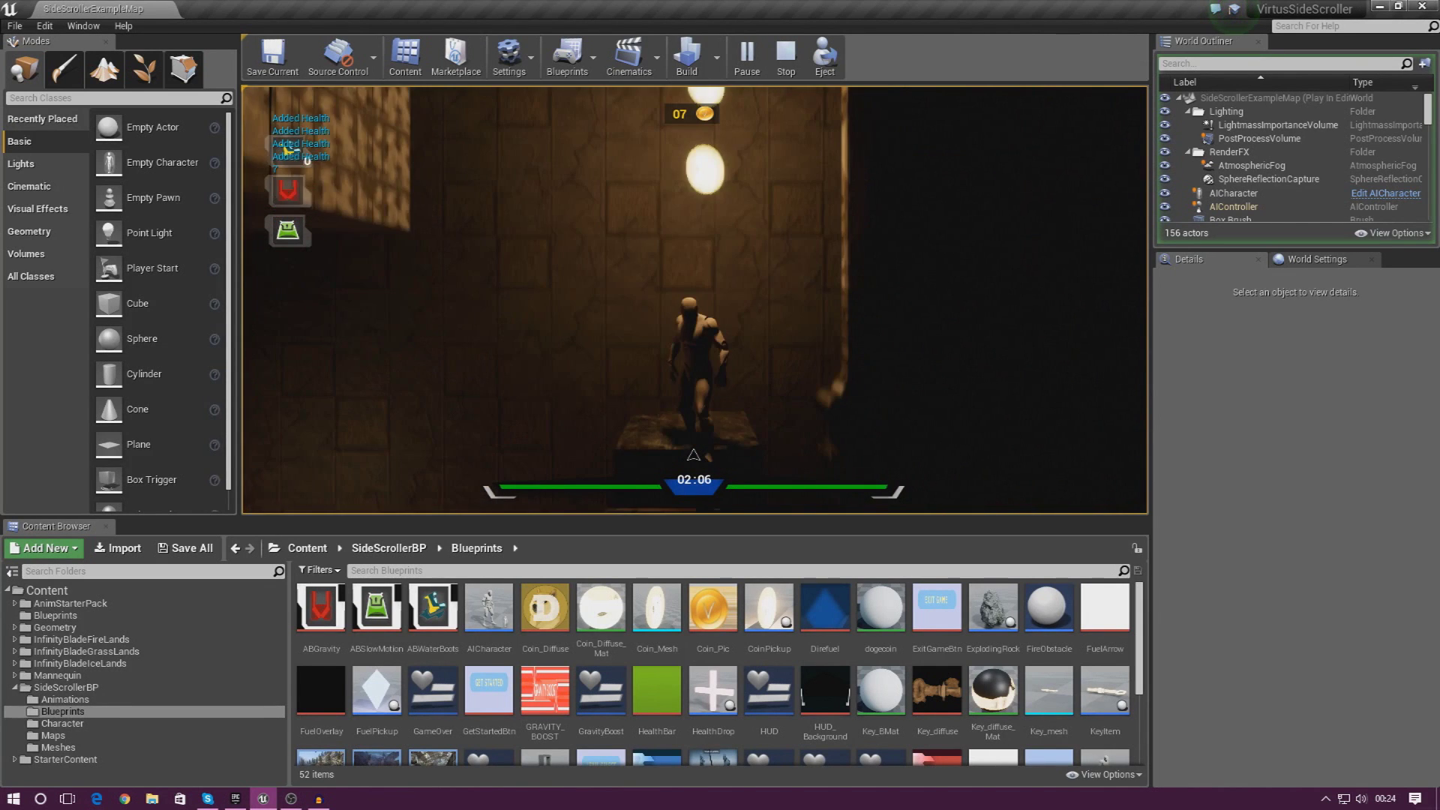
key(space)
key(a)
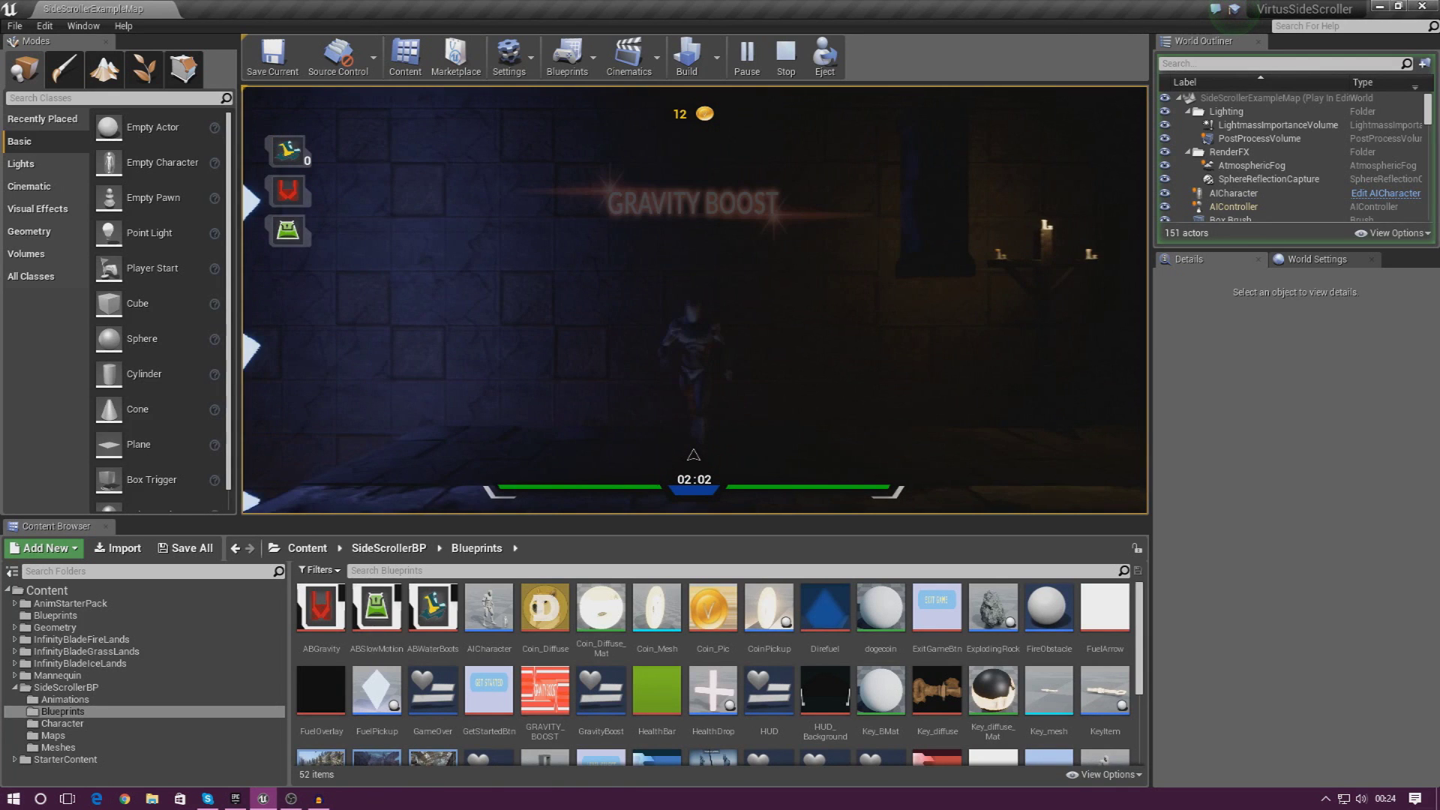
key(space)
key(a)
key(a)
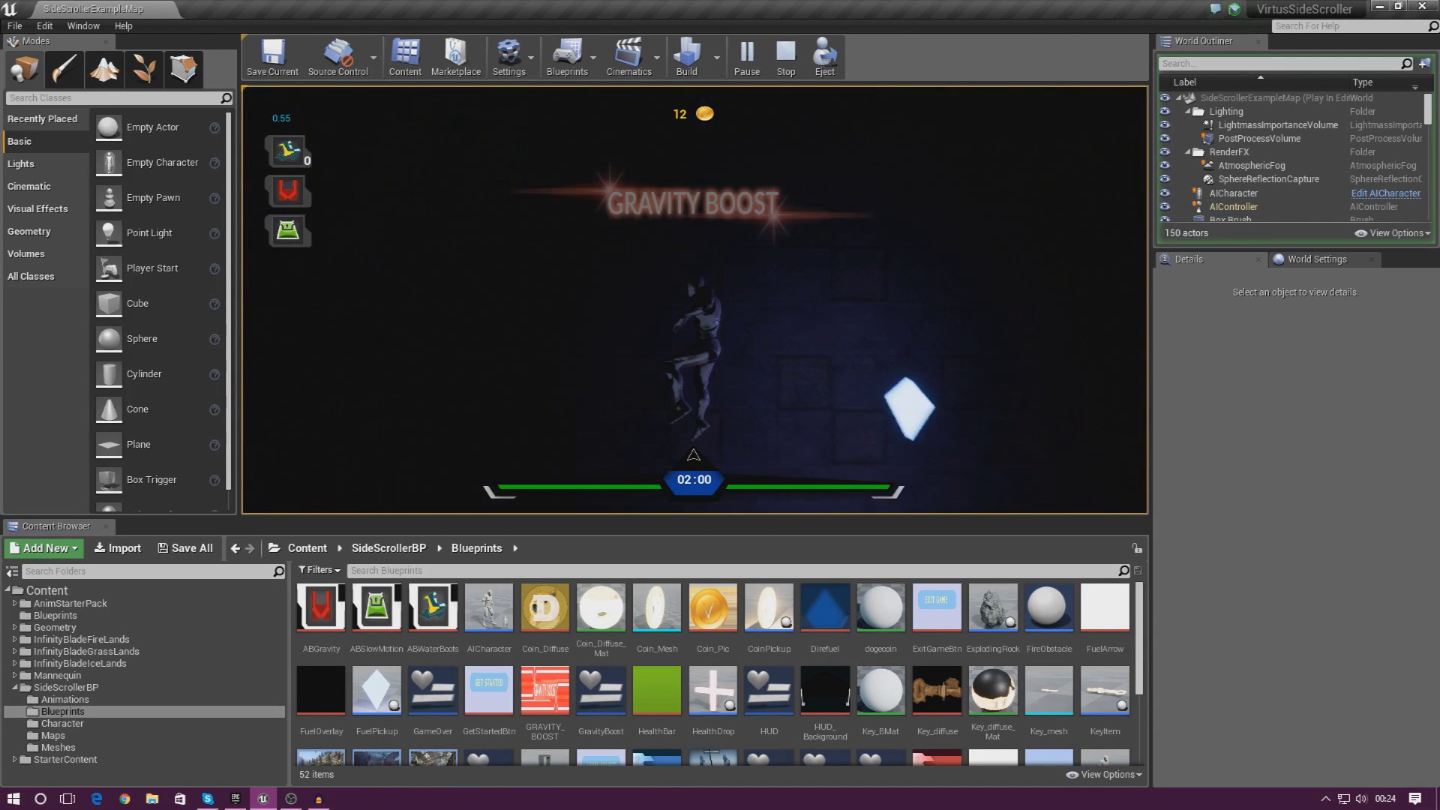
key(Escape)
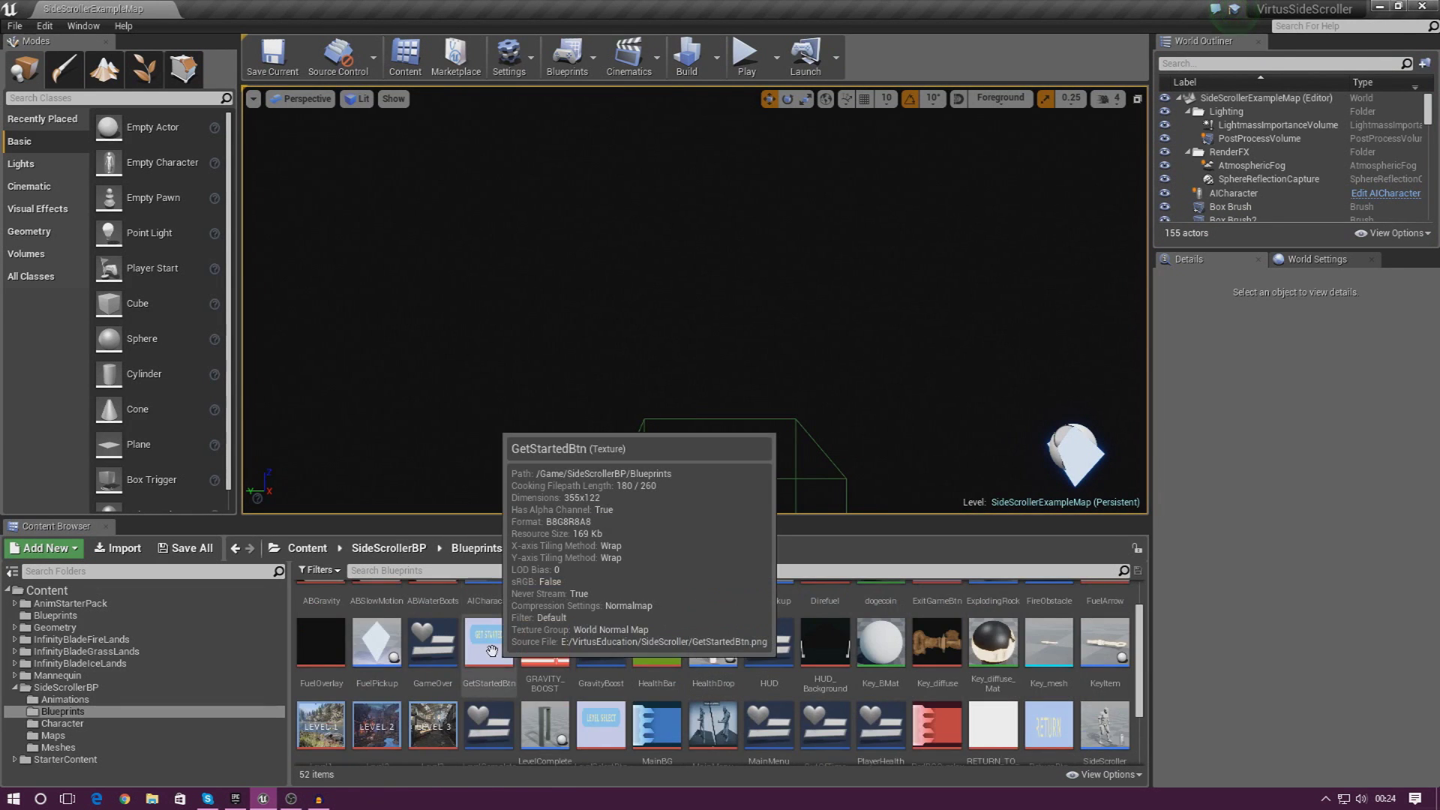
Step: Find the SideScrollerCharacter blueprint in the Blueprints folder and open it for editing
scroll(525, 645, down, 1)
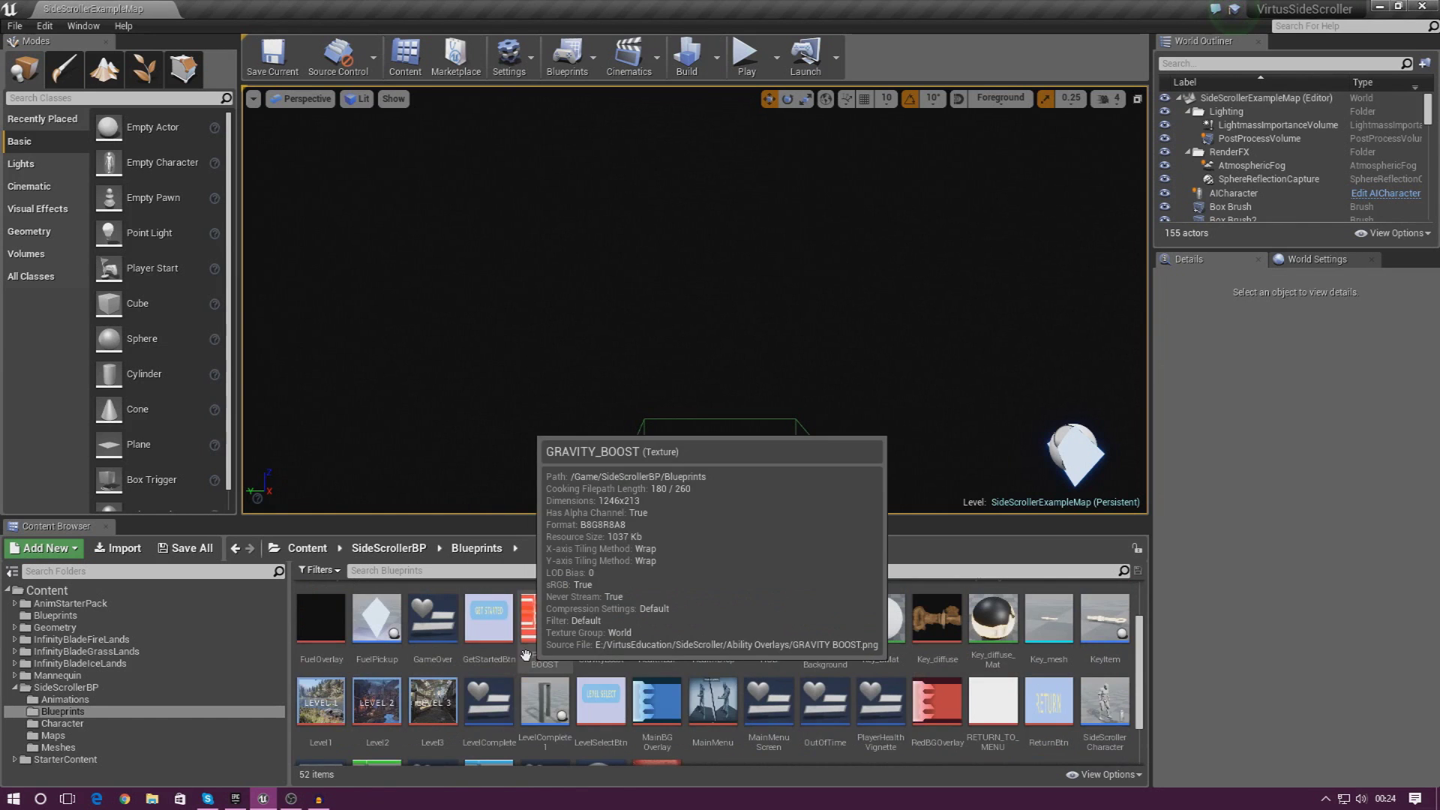
scroll(525, 644, down, 2)
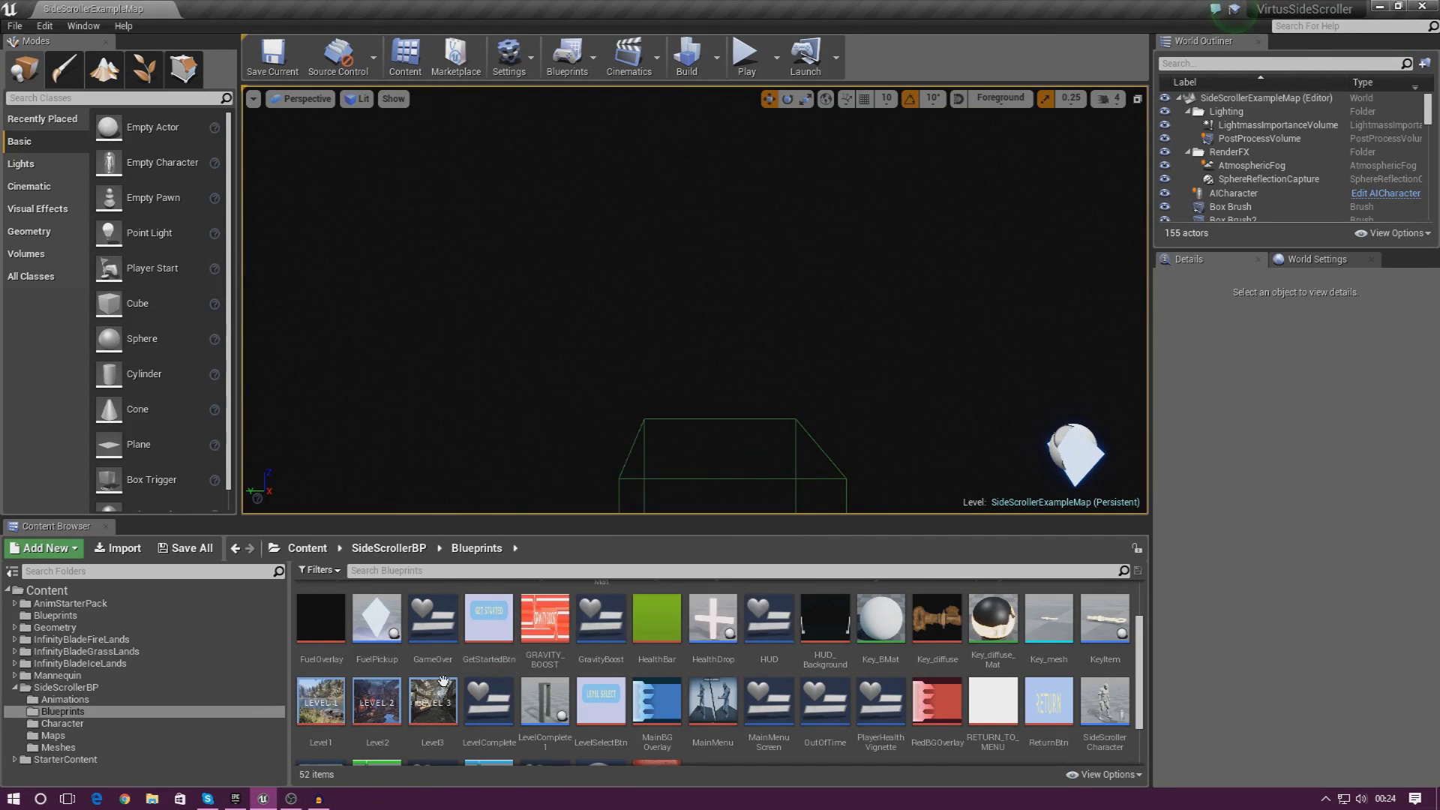
scroll(675, 660, down, 2)
scroll(679, 669, up, 4)
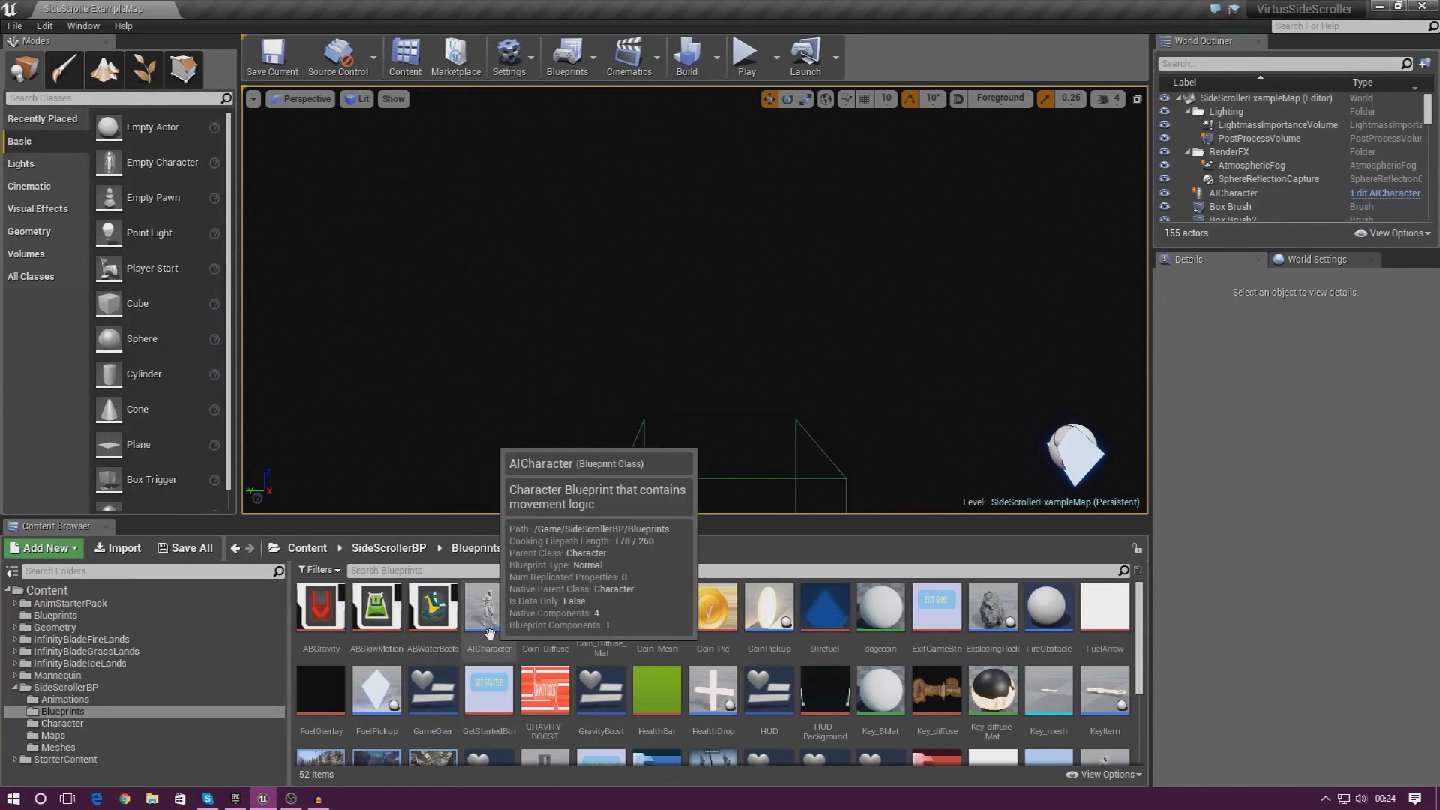
scroll(541, 656, down, 3)
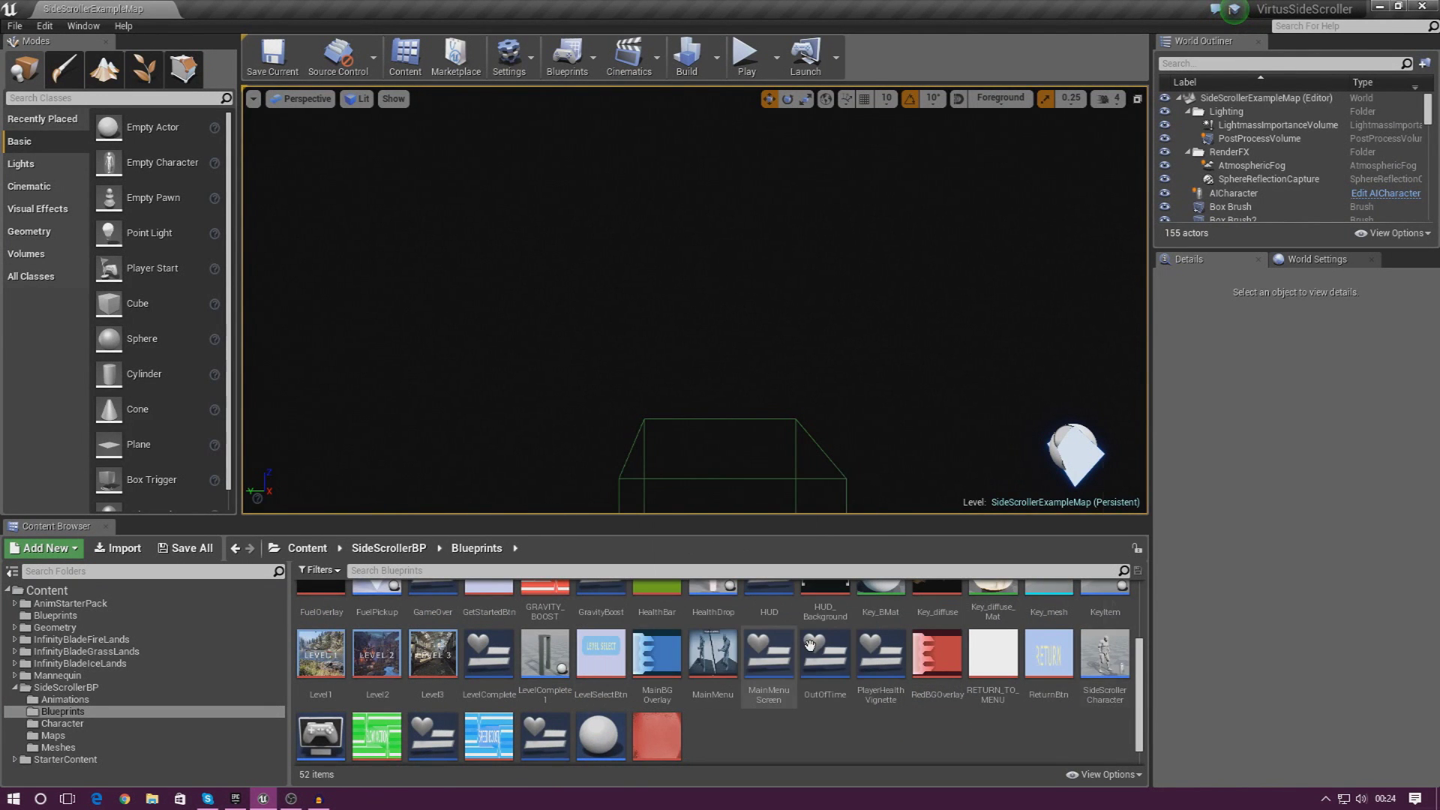
double_click(1092, 649)
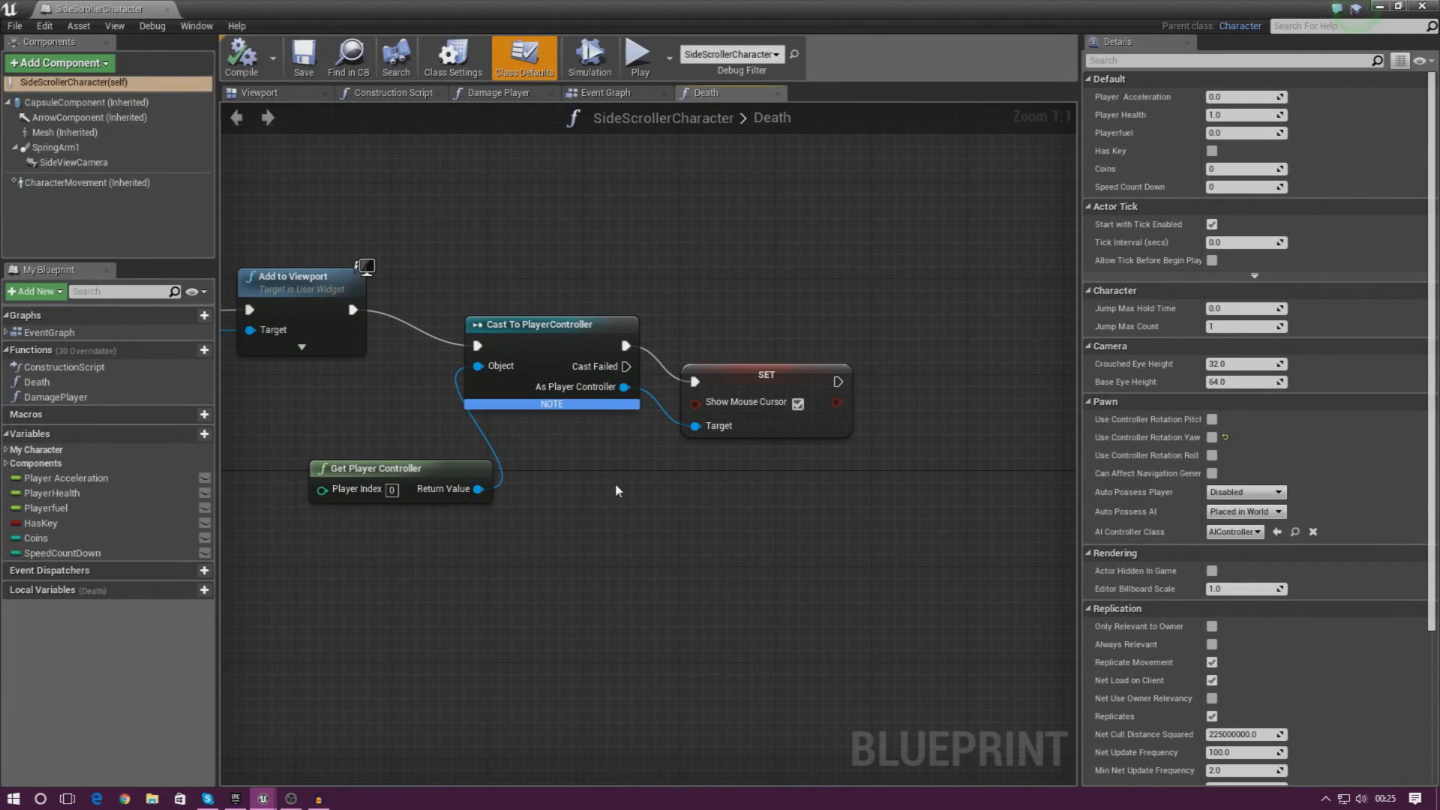
Step: Add a Spot Light component to the character with the blueprint's 3D viewport showing
right_drag(512, 236, 663, 310)
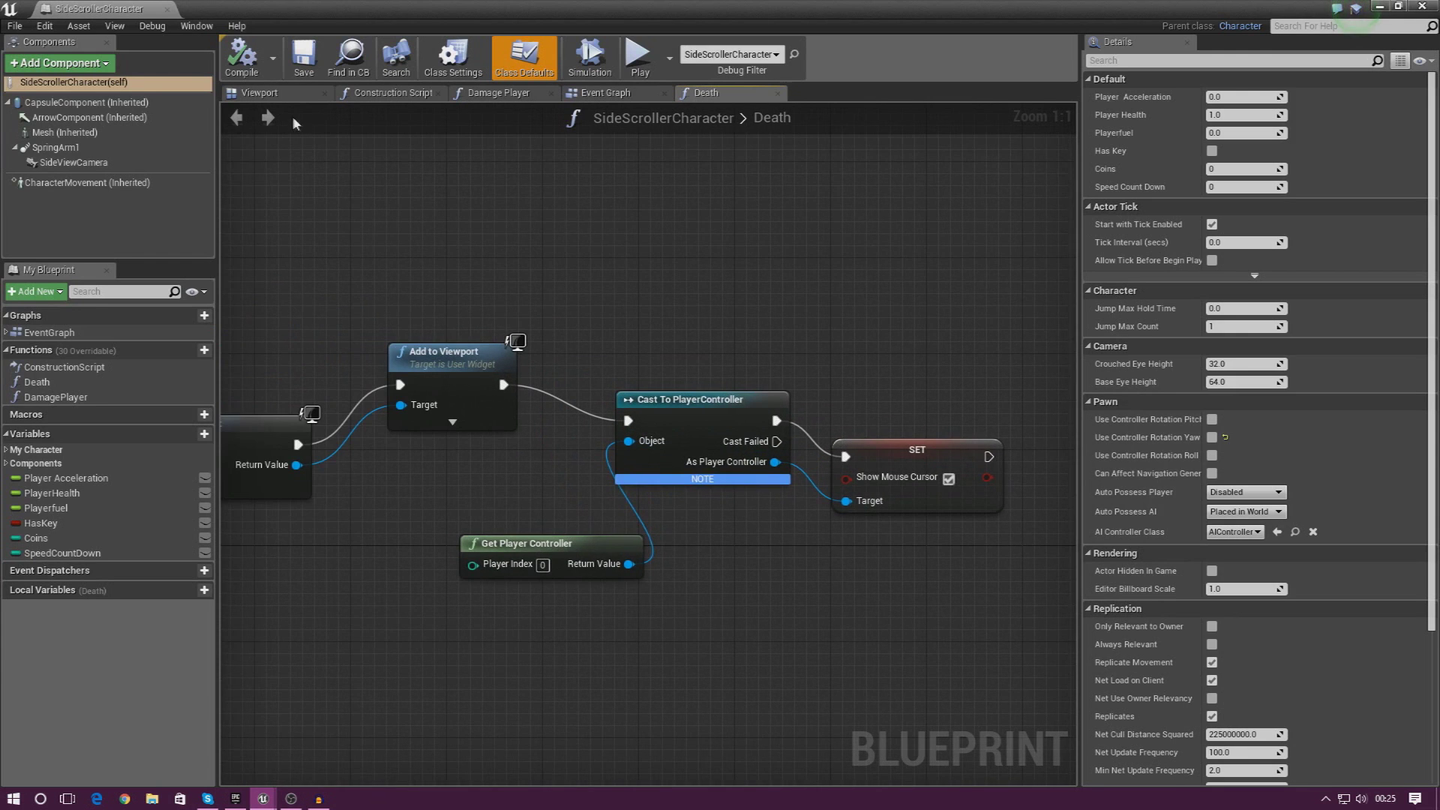
click(258, 92)
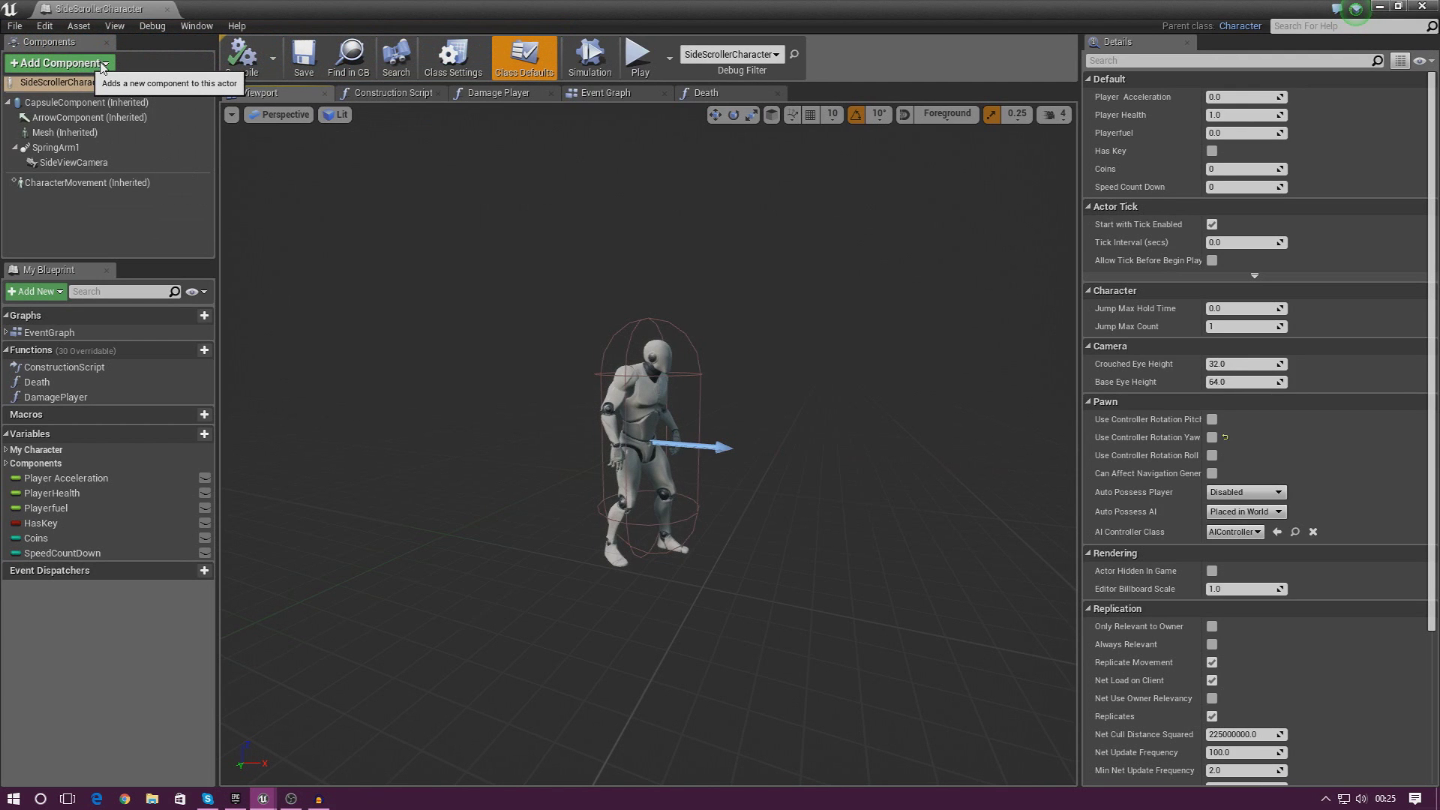
click(84, 65)
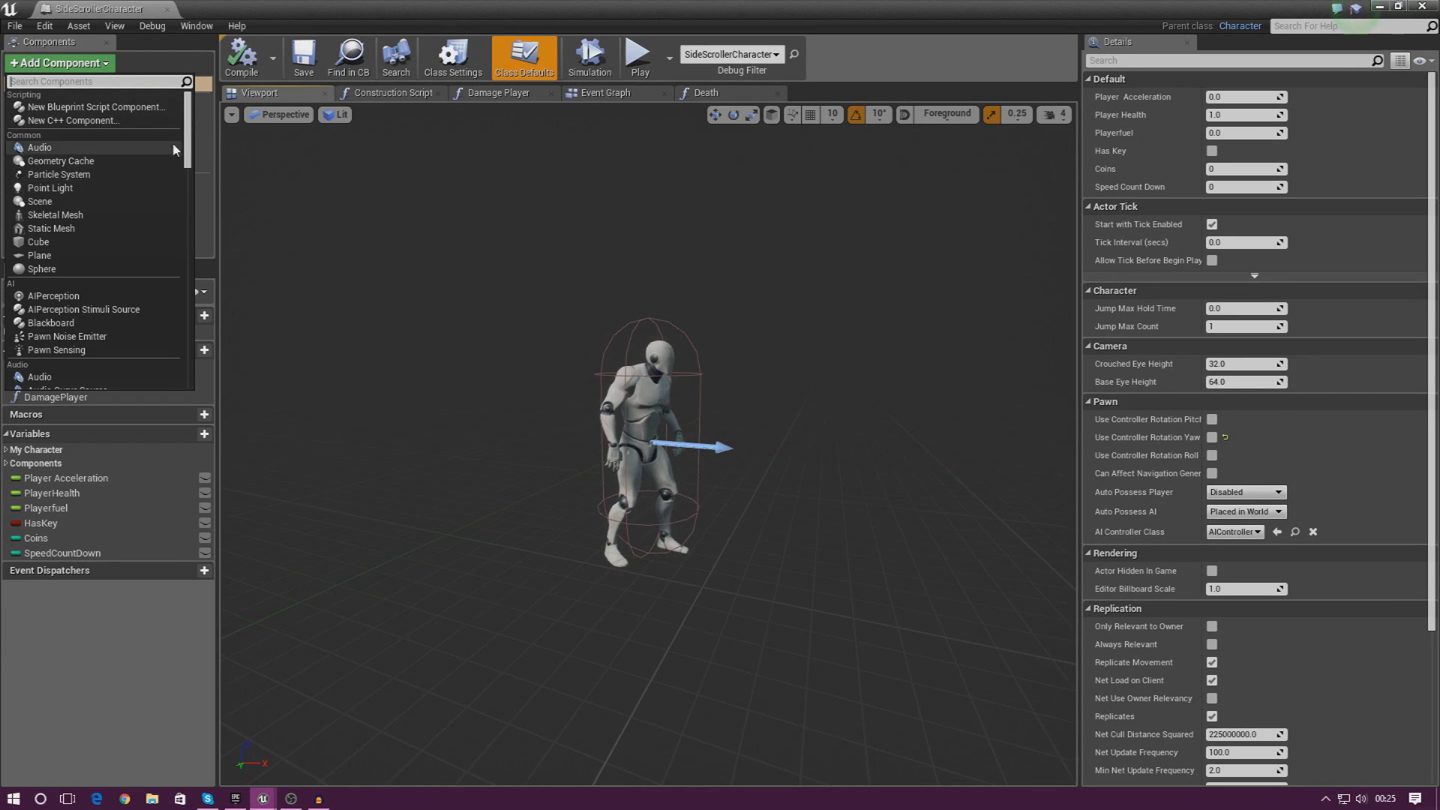
drag(189, 150, 190, 266)
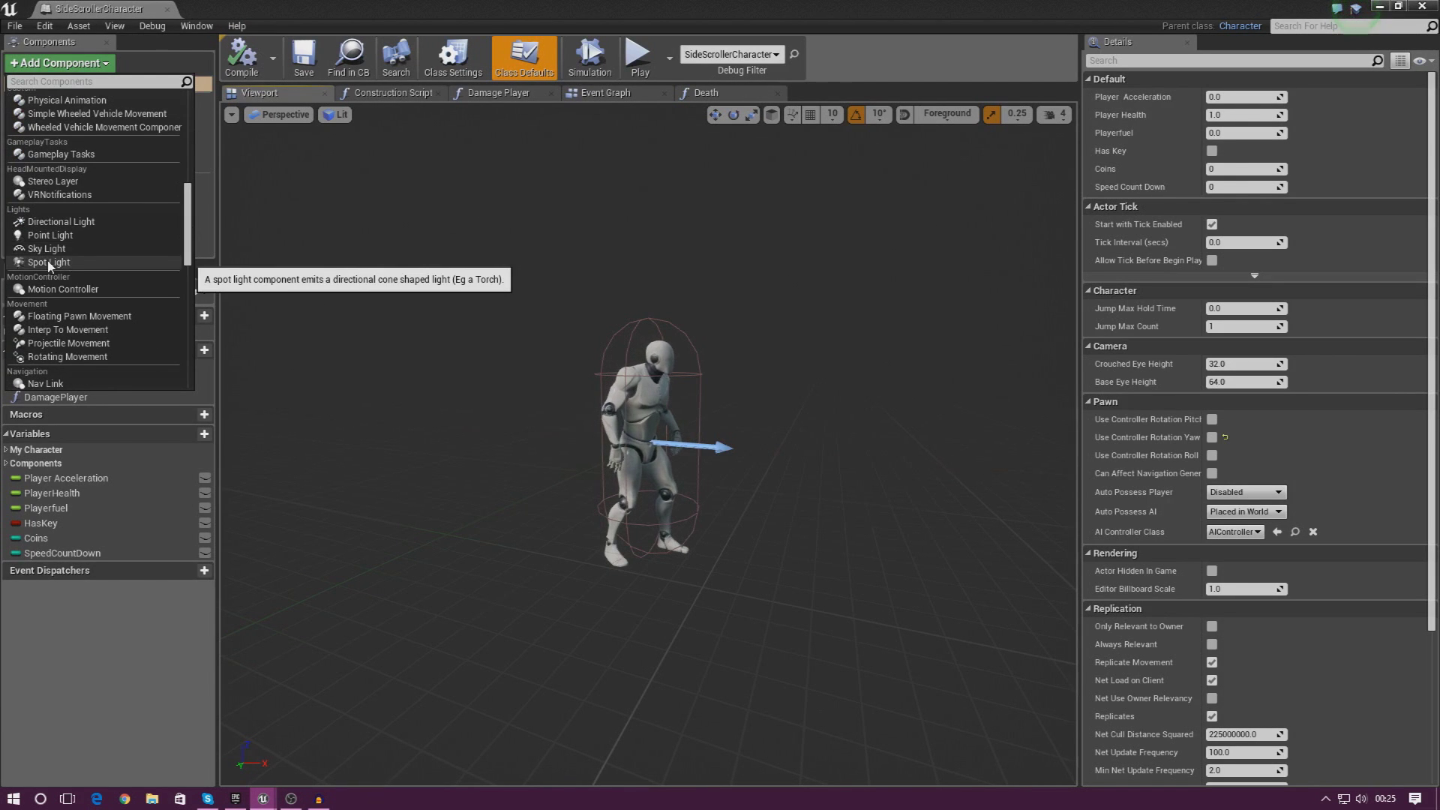
click(60, 263)
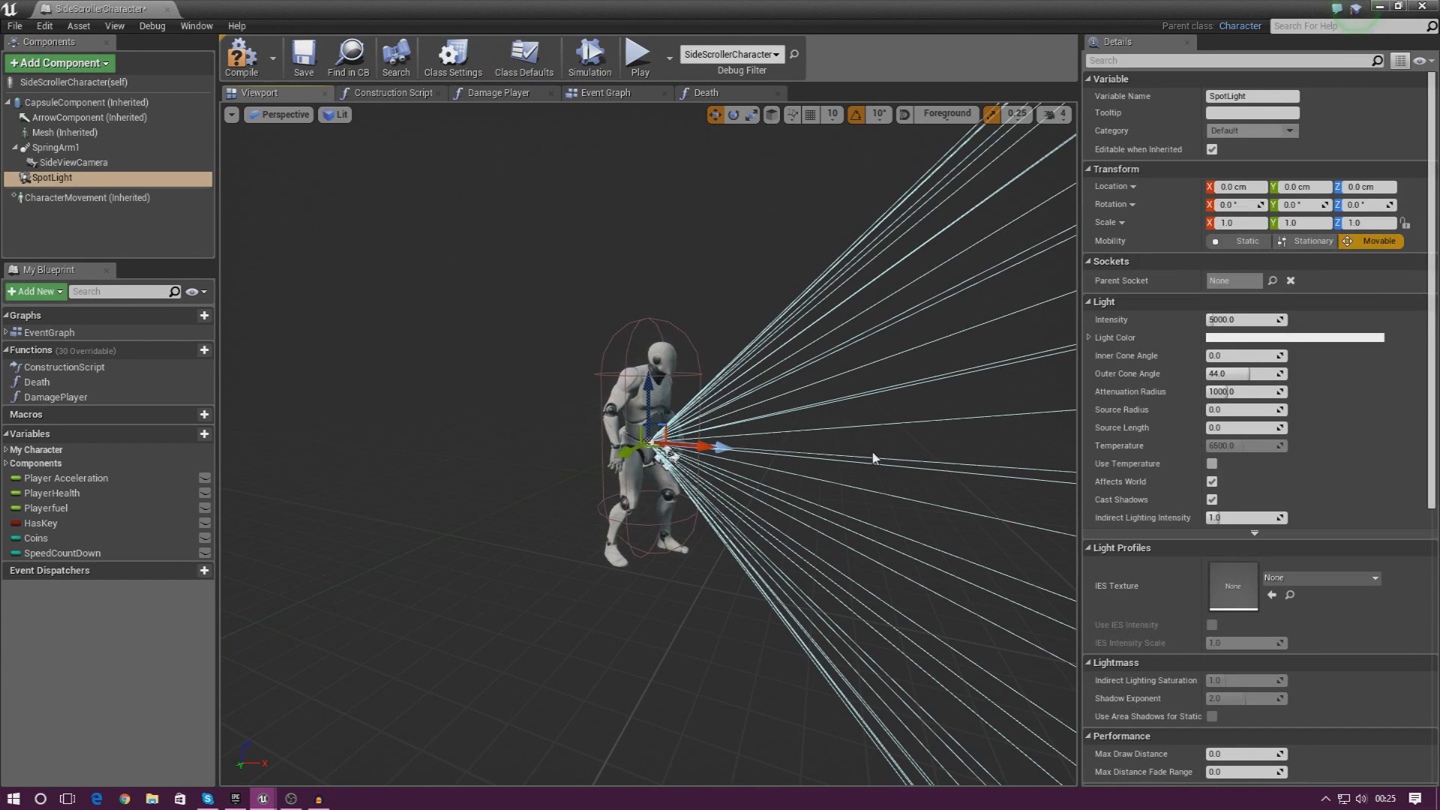
Step: Examine the spot light's cone, direction and reach around the character from different viewing angles and distances
right_drag(835, 437, 1061, 440)
key(s)
key(a)
key(w)
drag(900, 477, 936, 477)
key(w)
right_drag(936, 477, 874, 477)
key(s)
right_drag(788, 354, 781, 360)
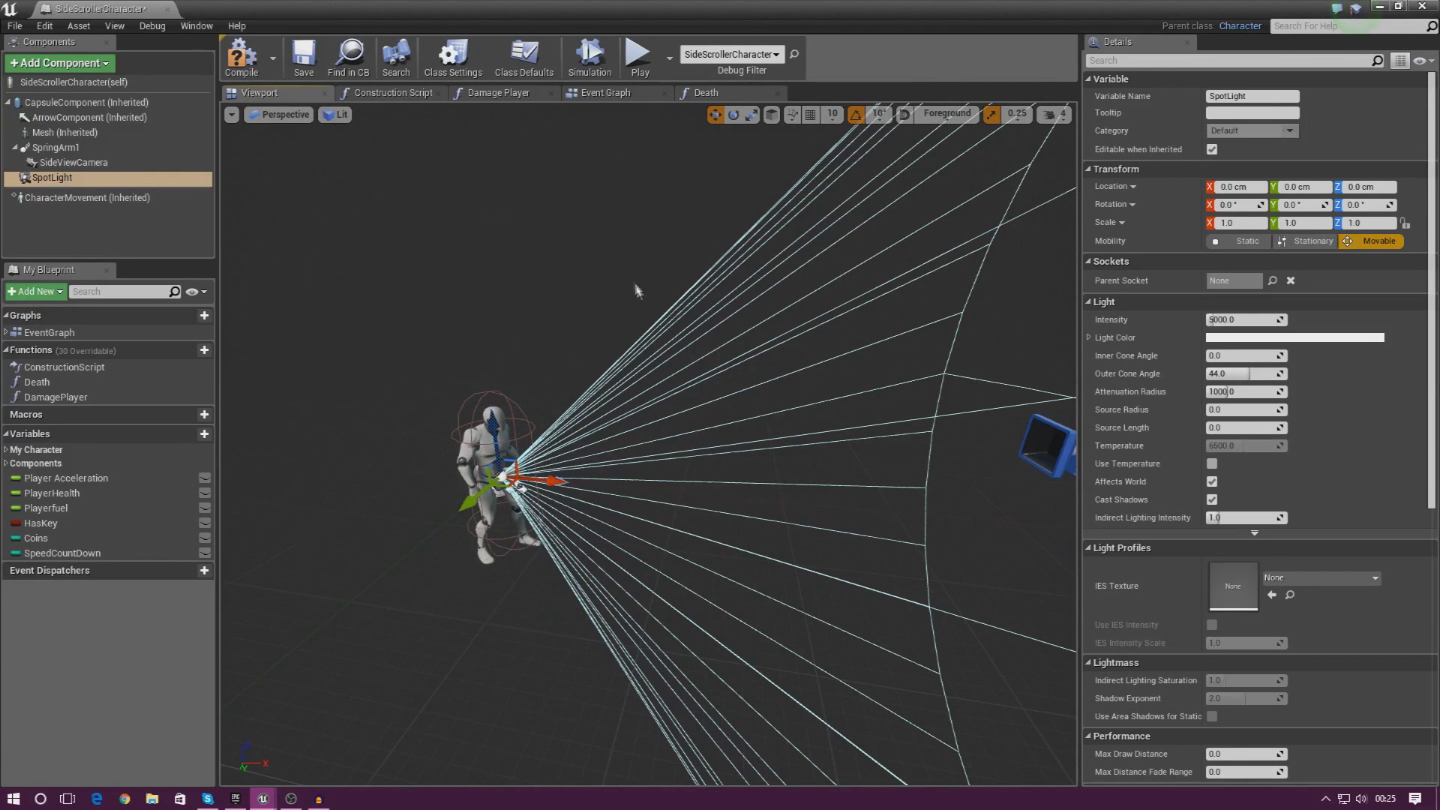
Step: Playtest the level up to the dark area to check how the character's spot light illuminates it, and end the session
click(1379, 7)
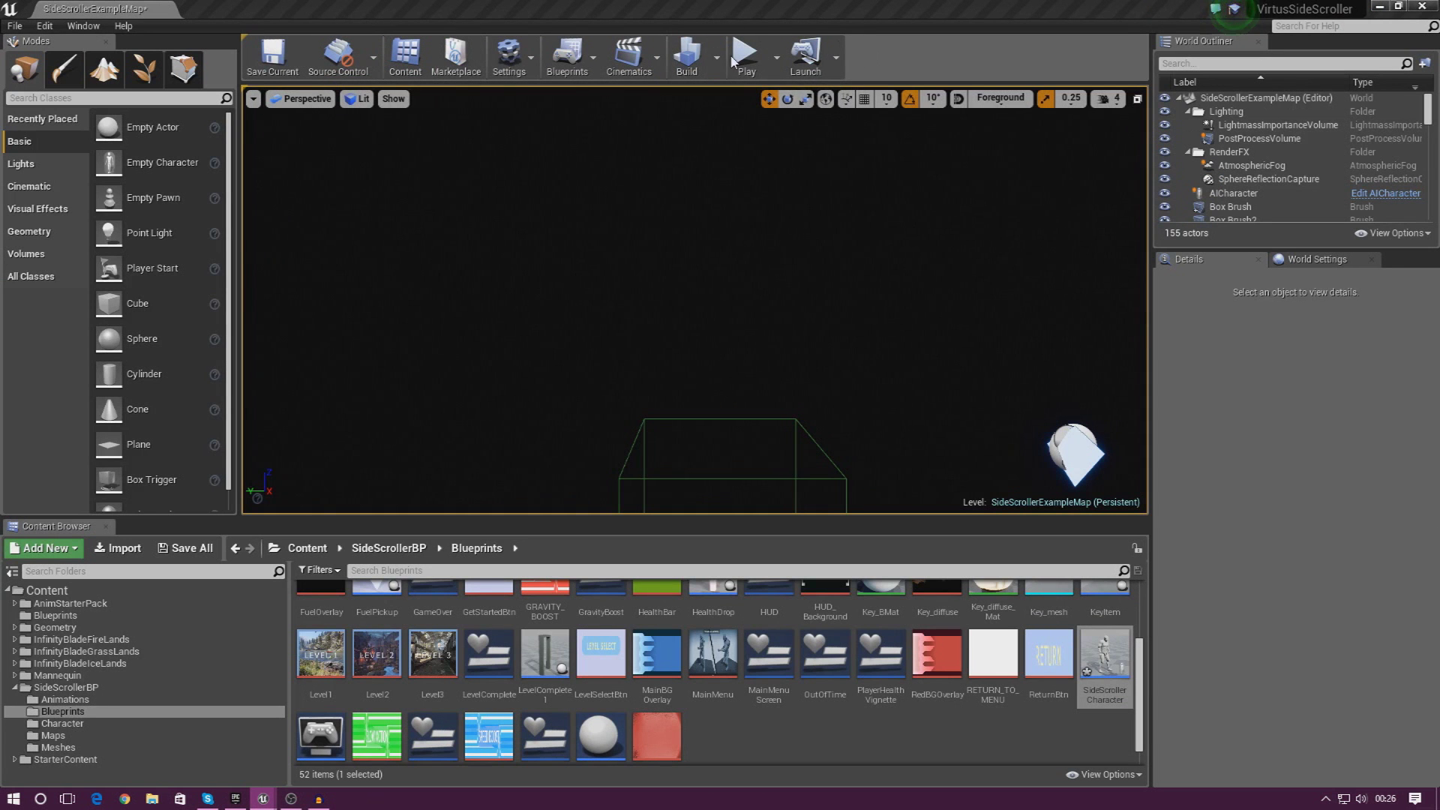
click(746, 56)
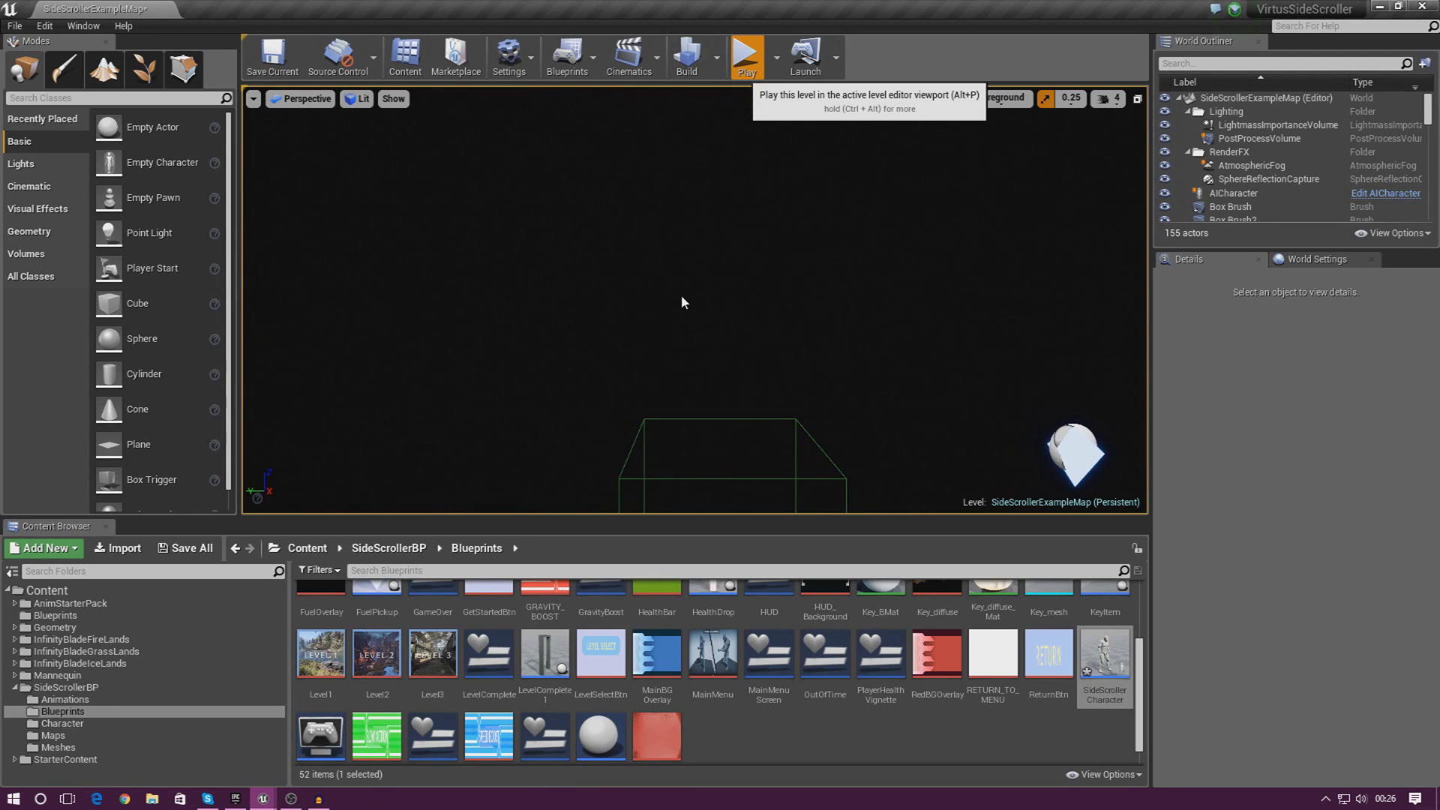
click(748, 60)
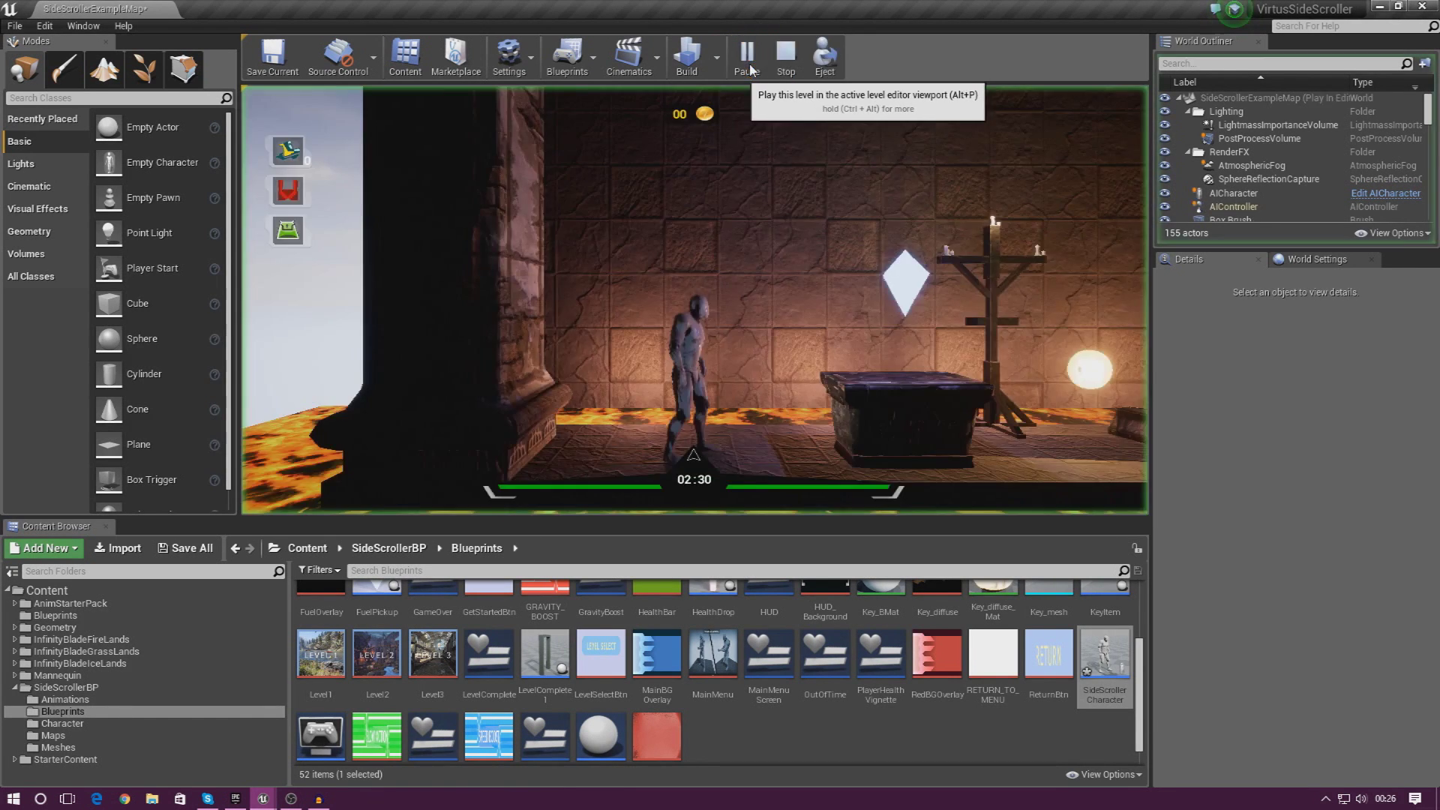
key(d)
key(space)
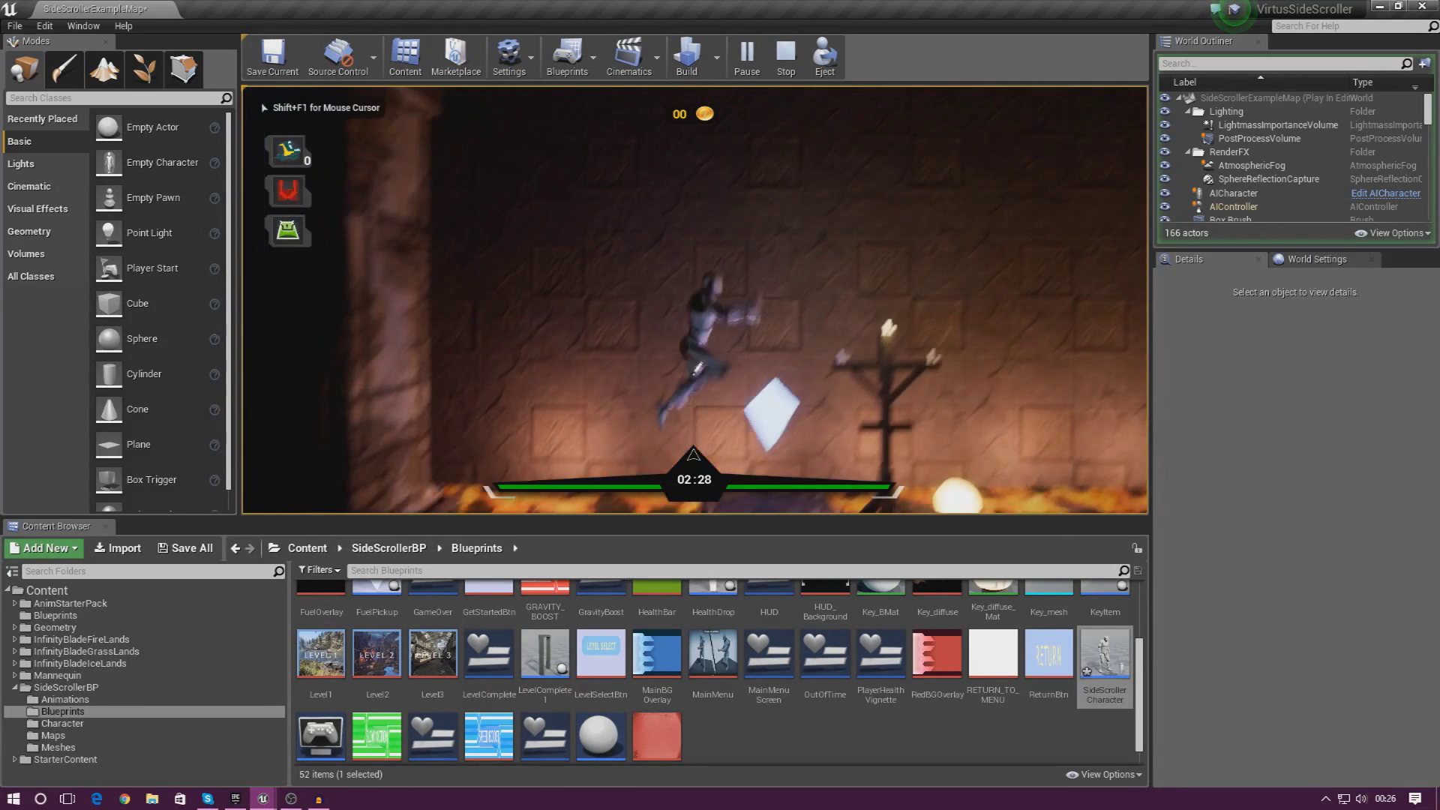
key(space)
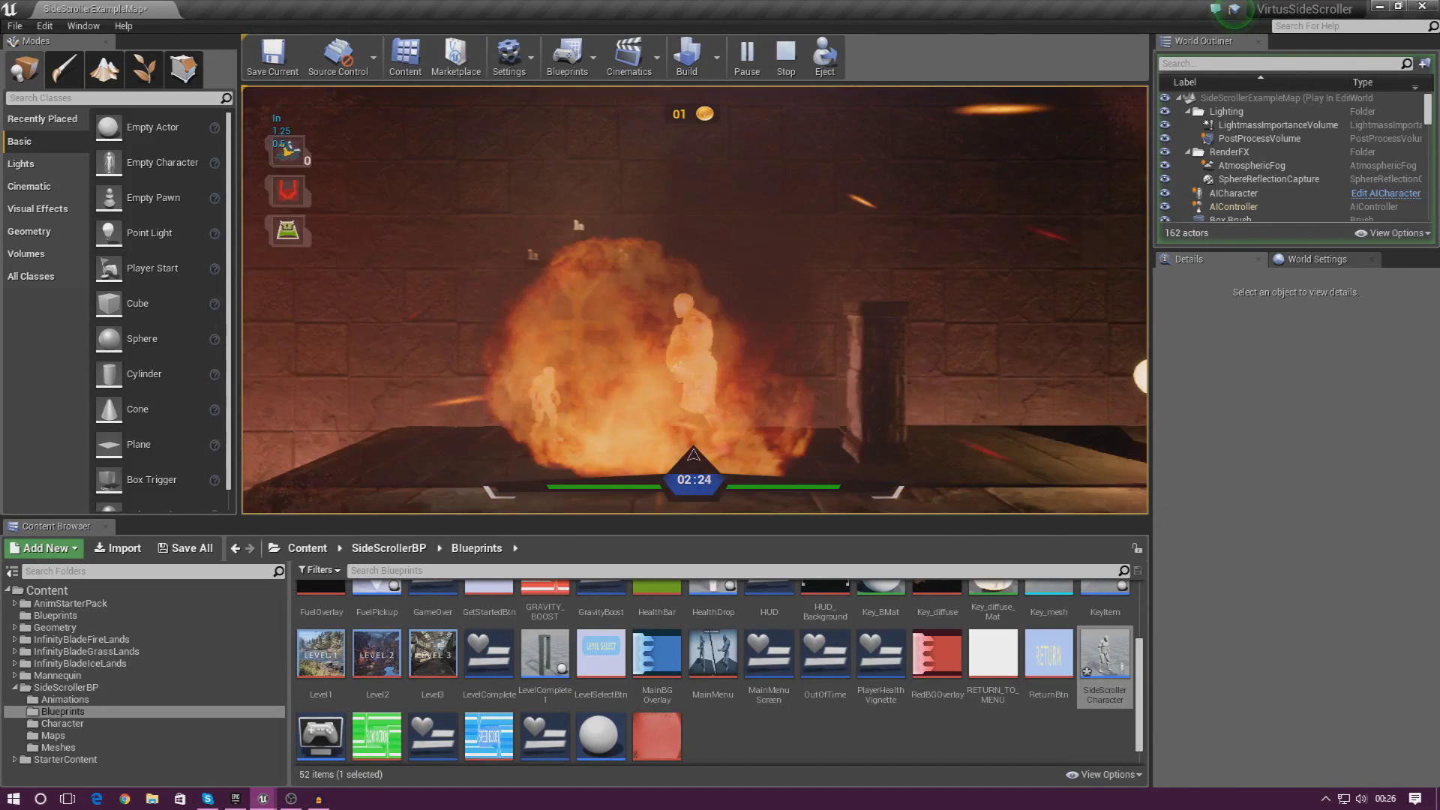
key(a)
key(d)
key(space)
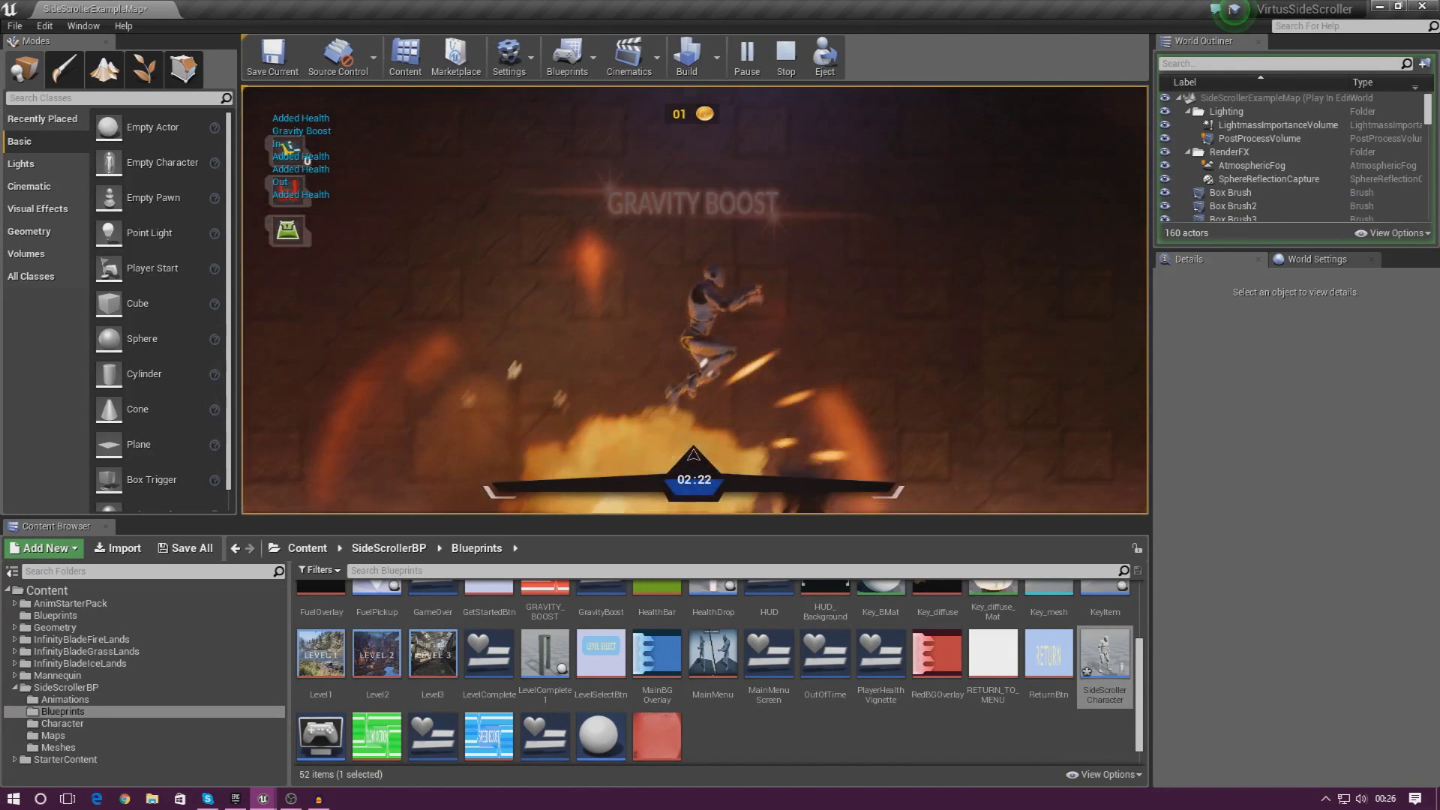
key(d)
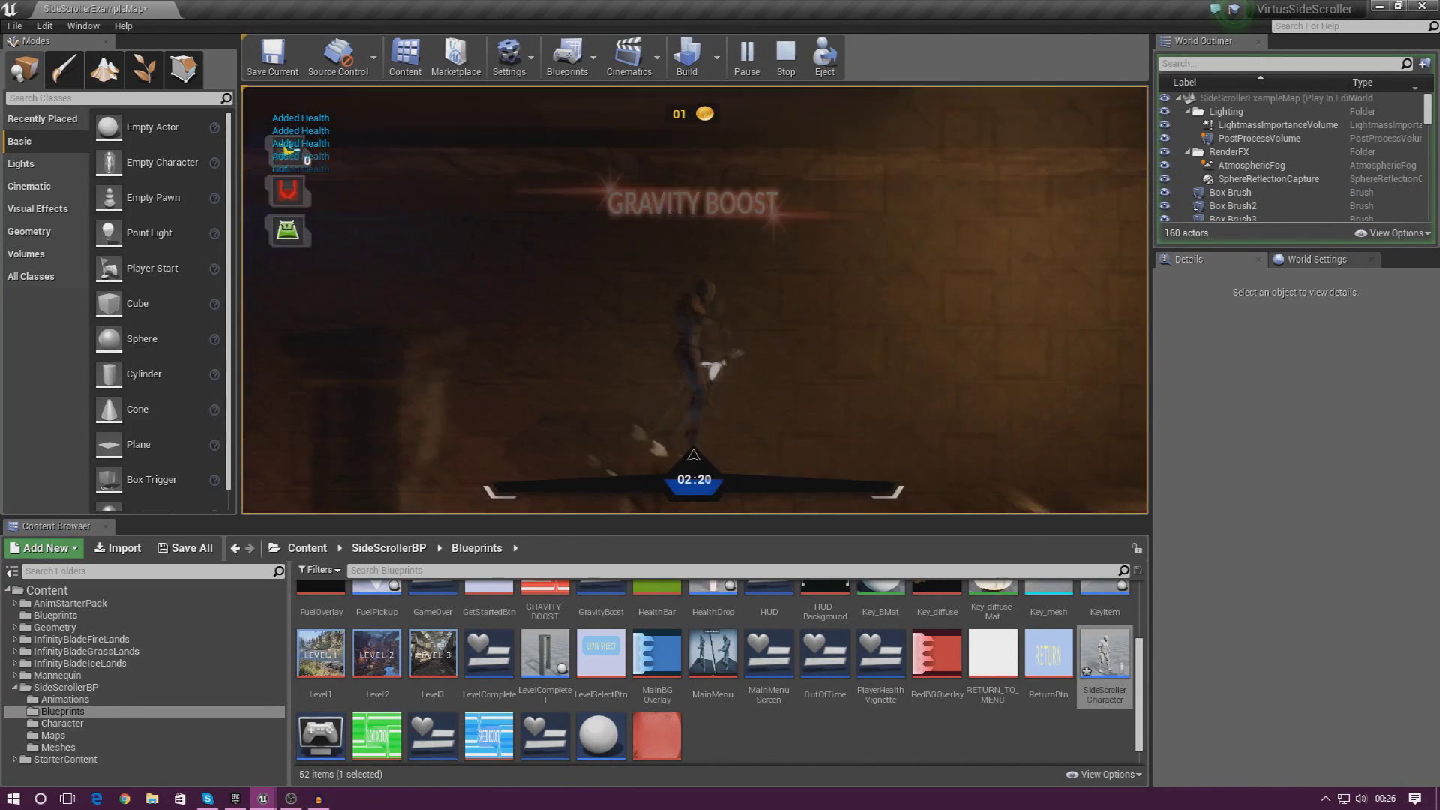
key(space)
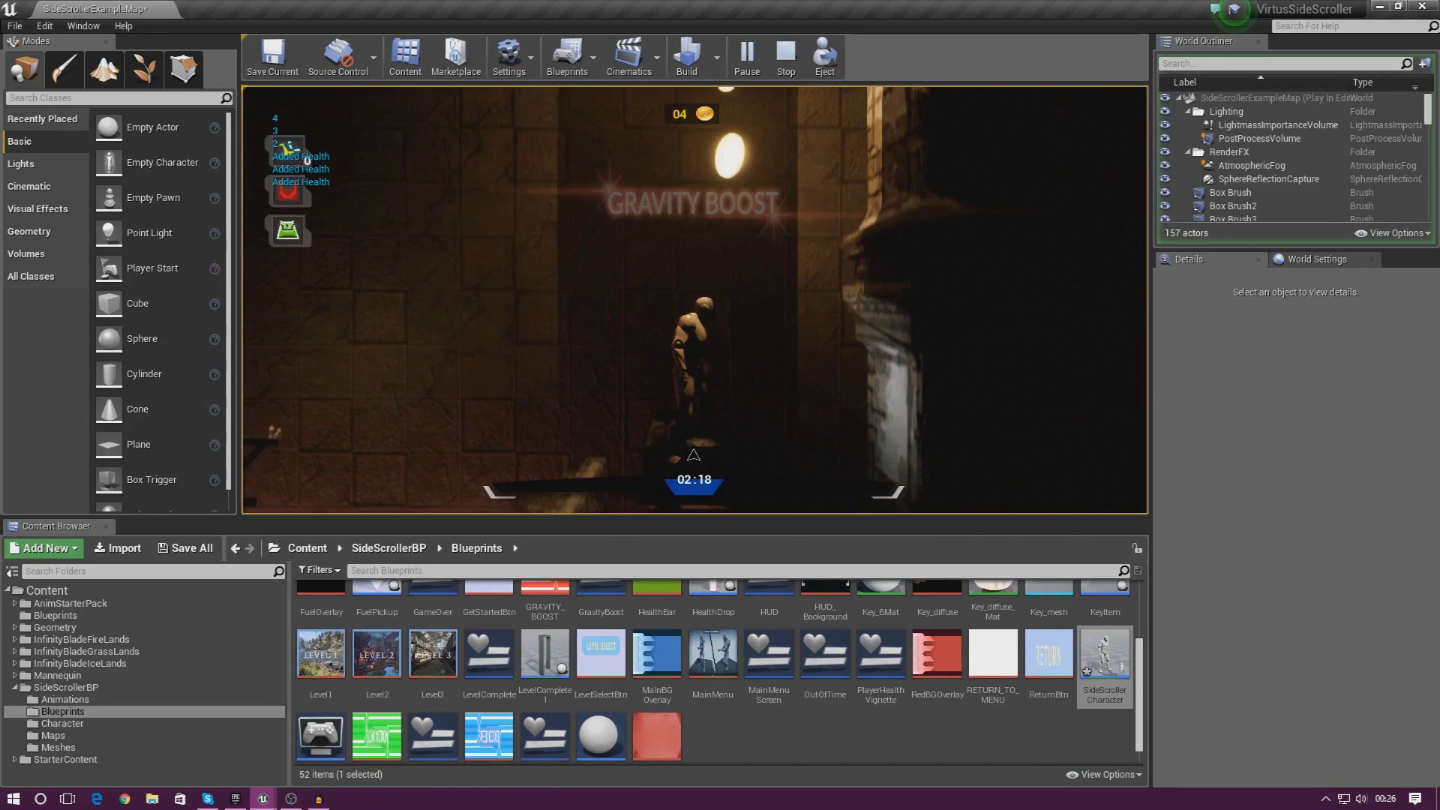
key(a)
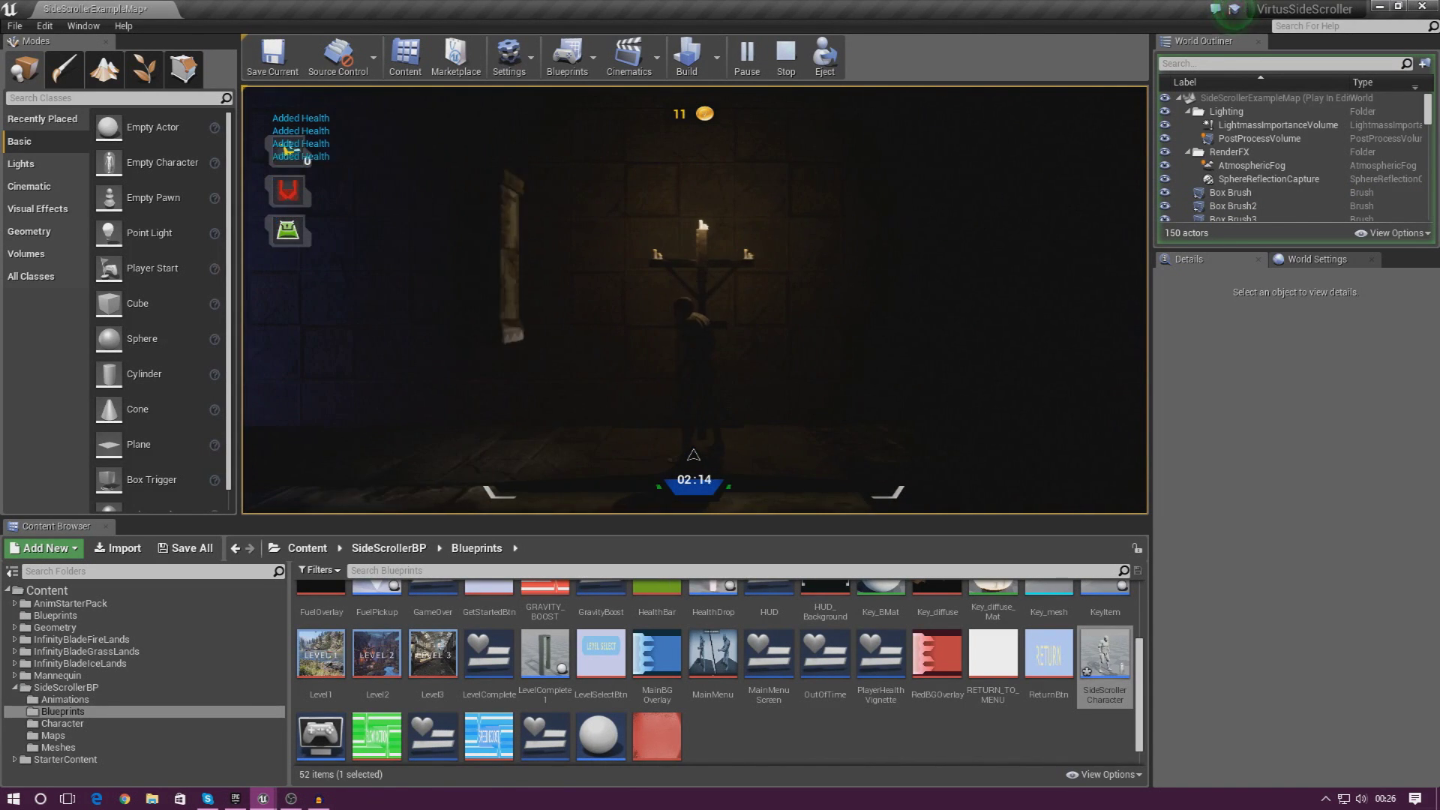
key(a)
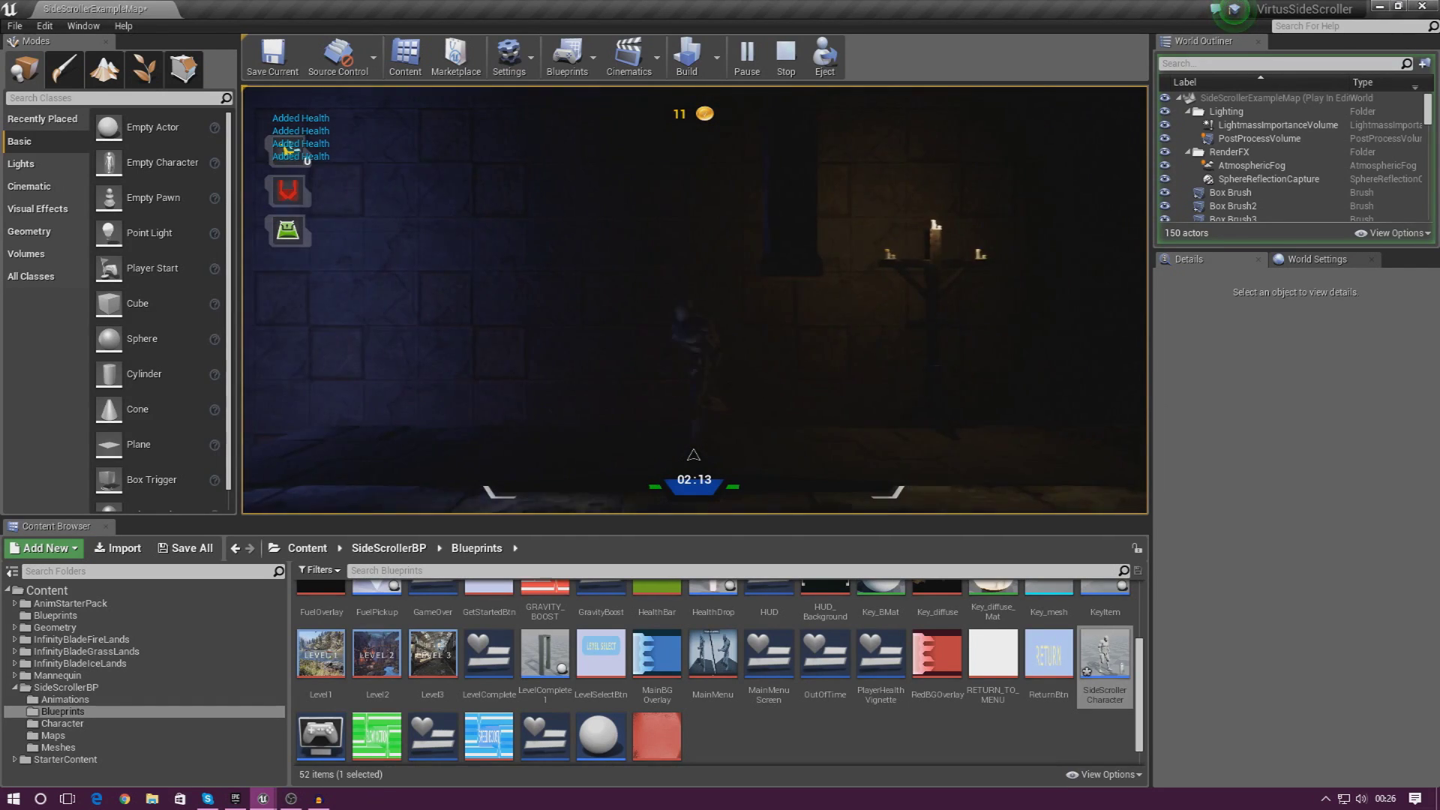
key(a)
key(Escape)
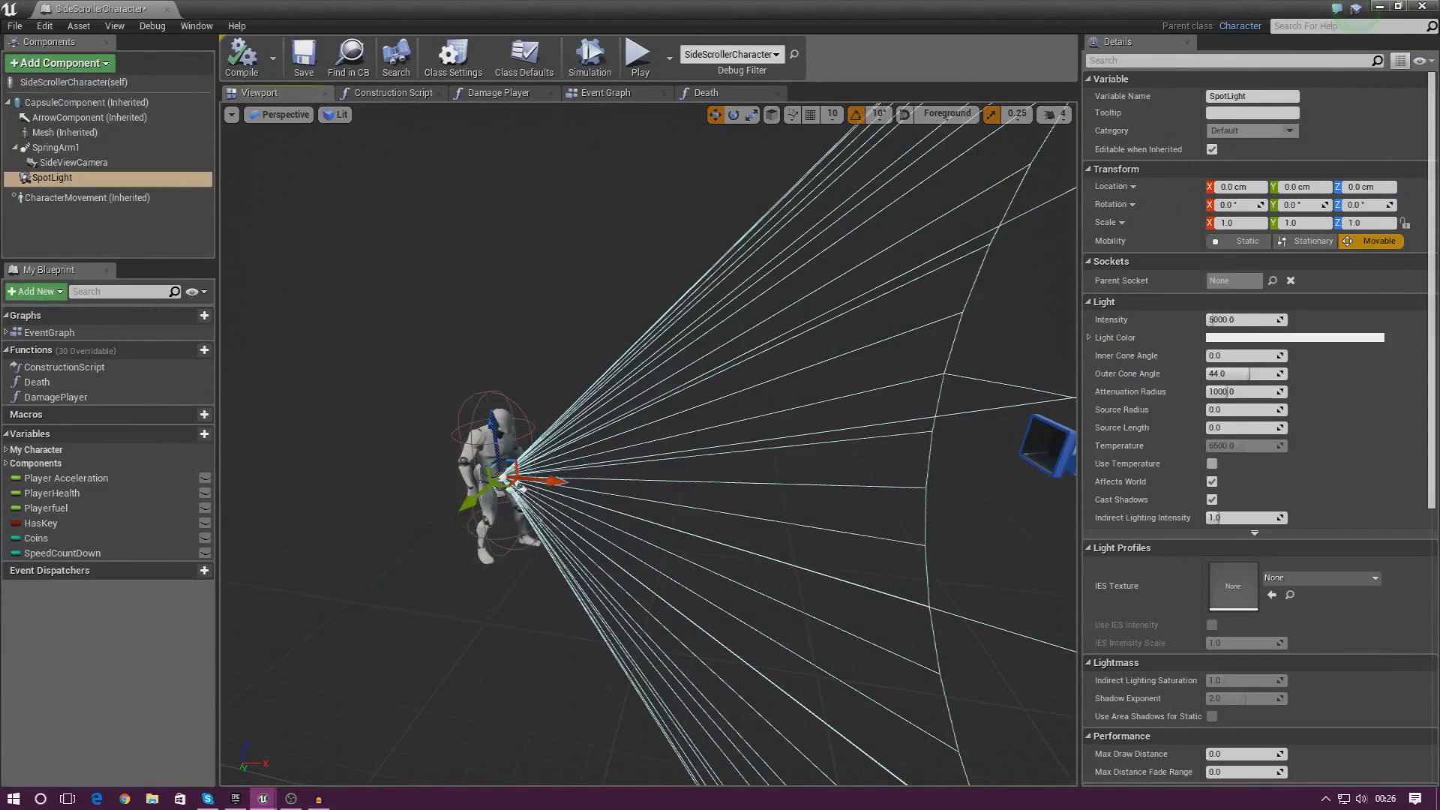
Step: Set the character spot light's intensity to 15000
mouse_move(645, 450)
right_down()
mouse_move(495, 480)
mouse_move(480, 465)
mouse_move(660, 443)
mouse_move(646, 441)
right_up()
scroll(646, 441, up, 4)
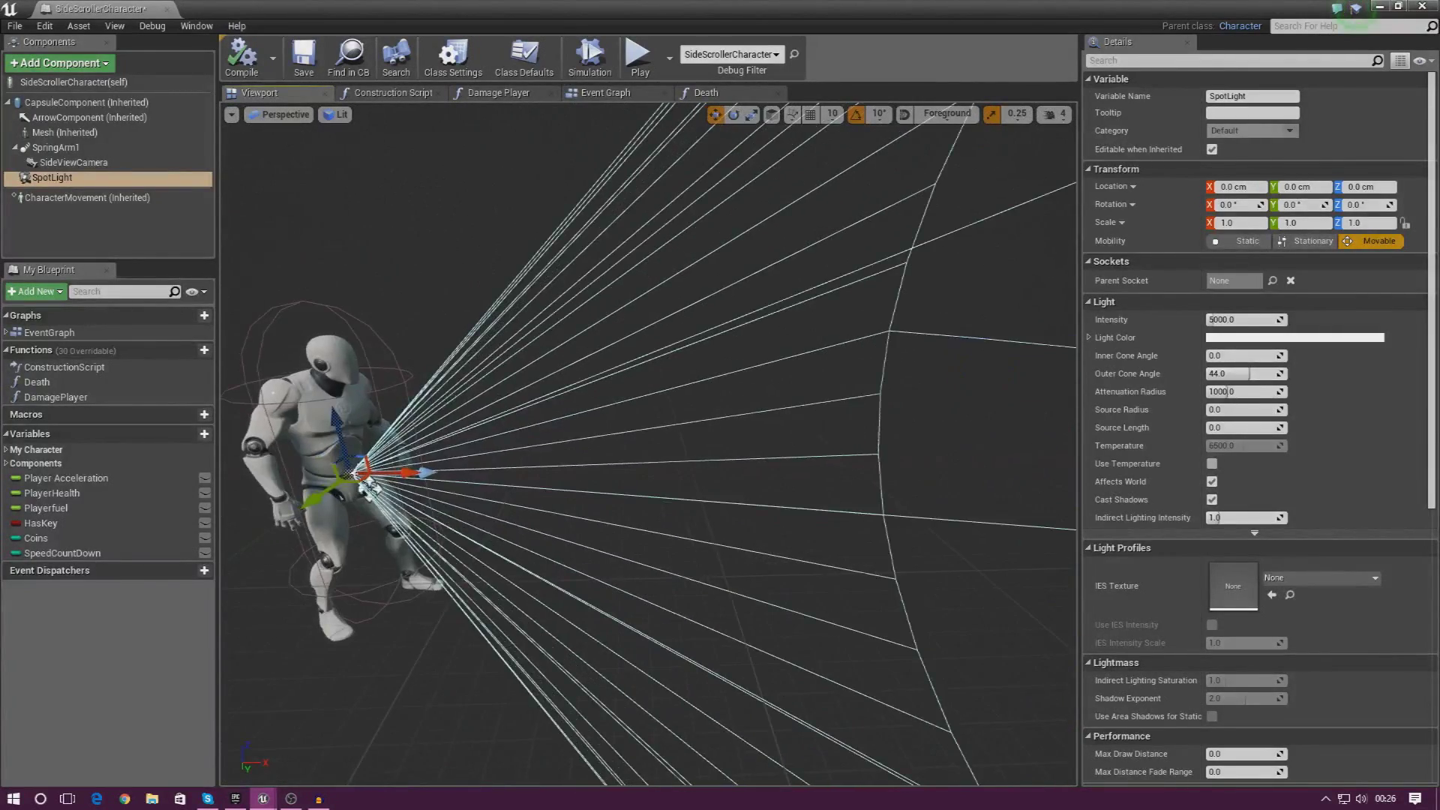
scroll(647, 441, down, 4)
click(1262, 320)
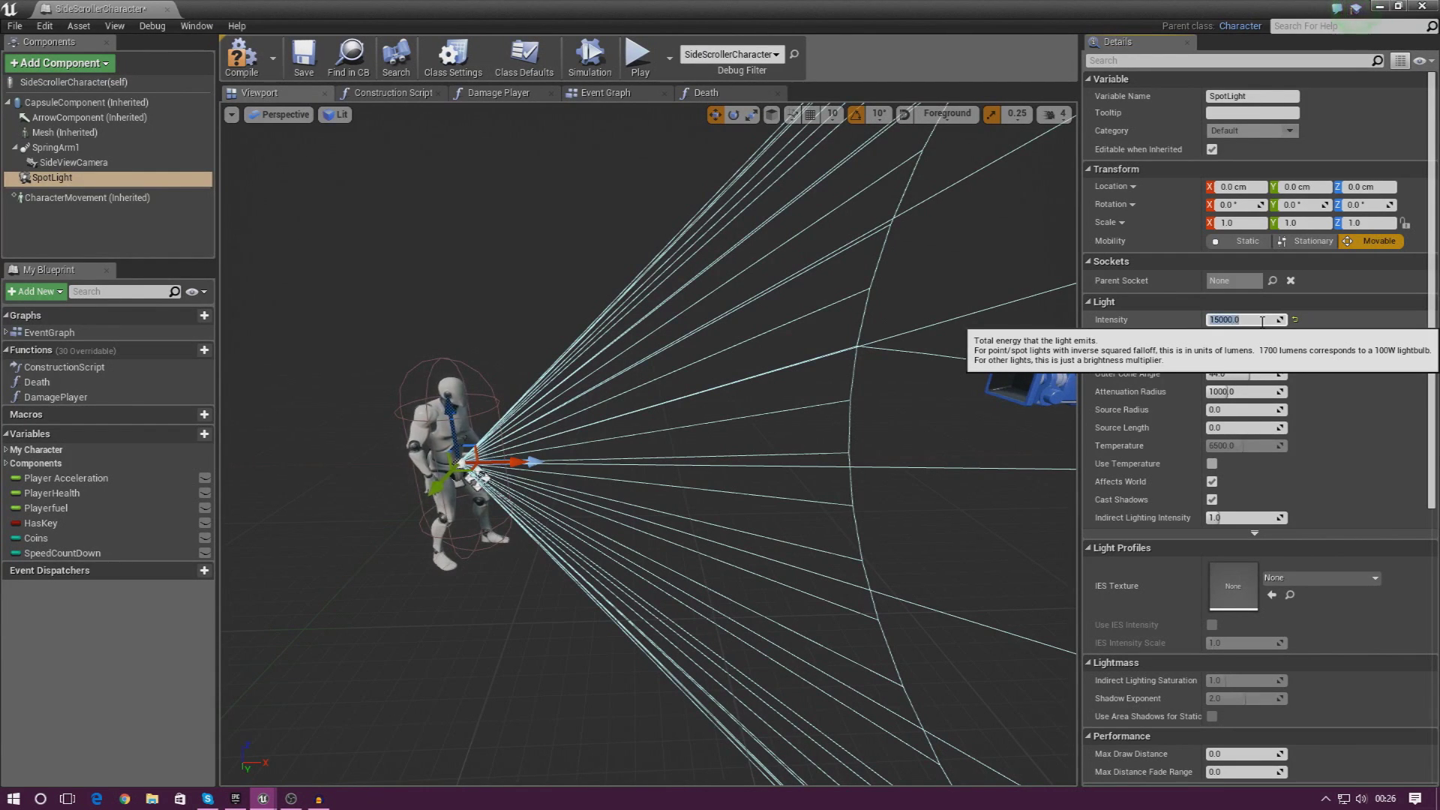
Step: Increase the spot light's attenuation radius so that its cone reaches farther in front of the character
mouse_move(1237, 391)
mouse_down()
mouse_move(1320, 391)
mouse_move(1252, 391)
mouse_up()
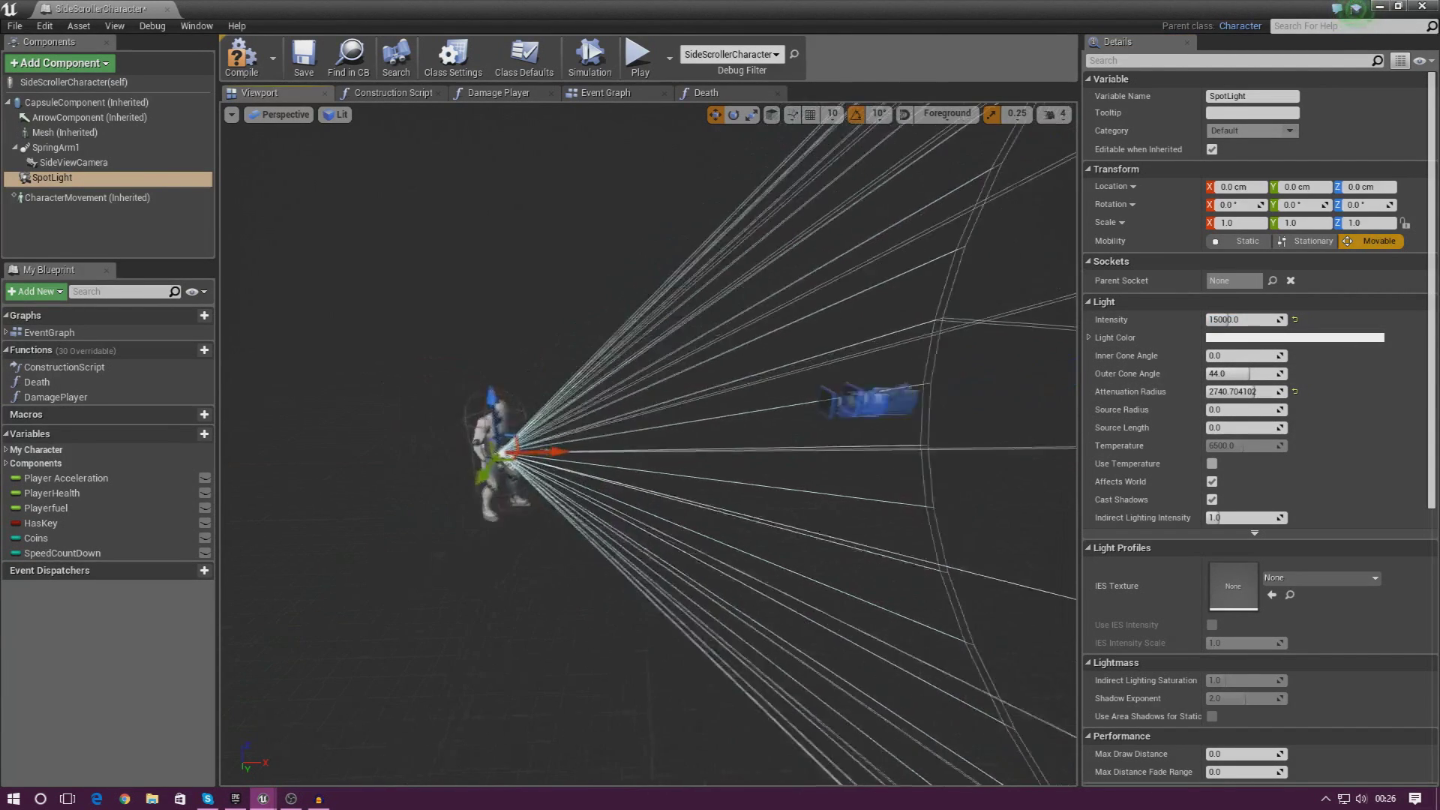
key(s)
mouse_move(648, 444)
right_down()
mouse_move(706, 451)
mouse_move(665, 444)
right_up()
key(s)
mouse_move(1246, 390)
mouse_down()
mouse_move(1211, 391)
mouse_move(1243, 391)
mouse_up()
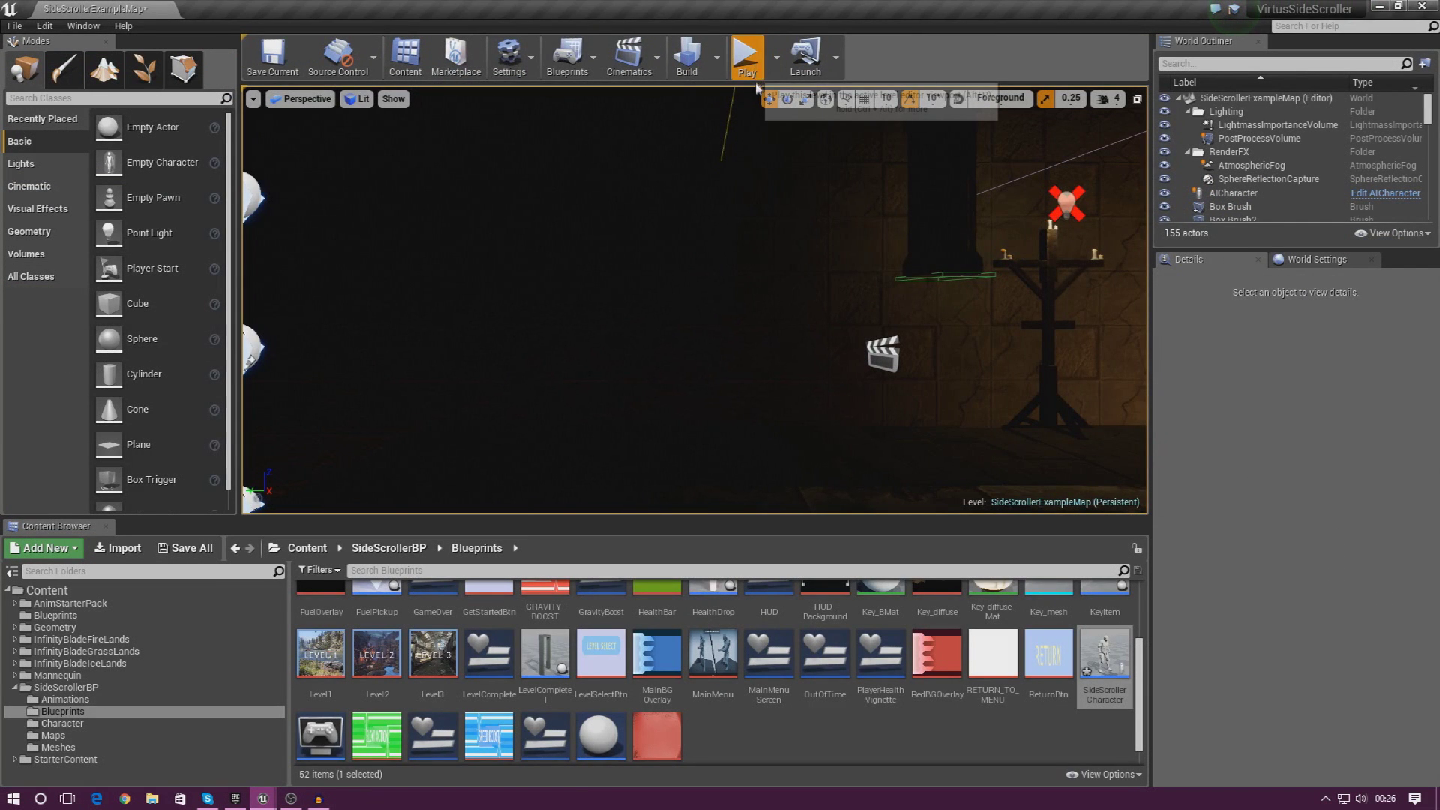
Step: Playtest the level up to the dark area to check the brighter, farther-reaching spot light, and end the session
click(746, 56)
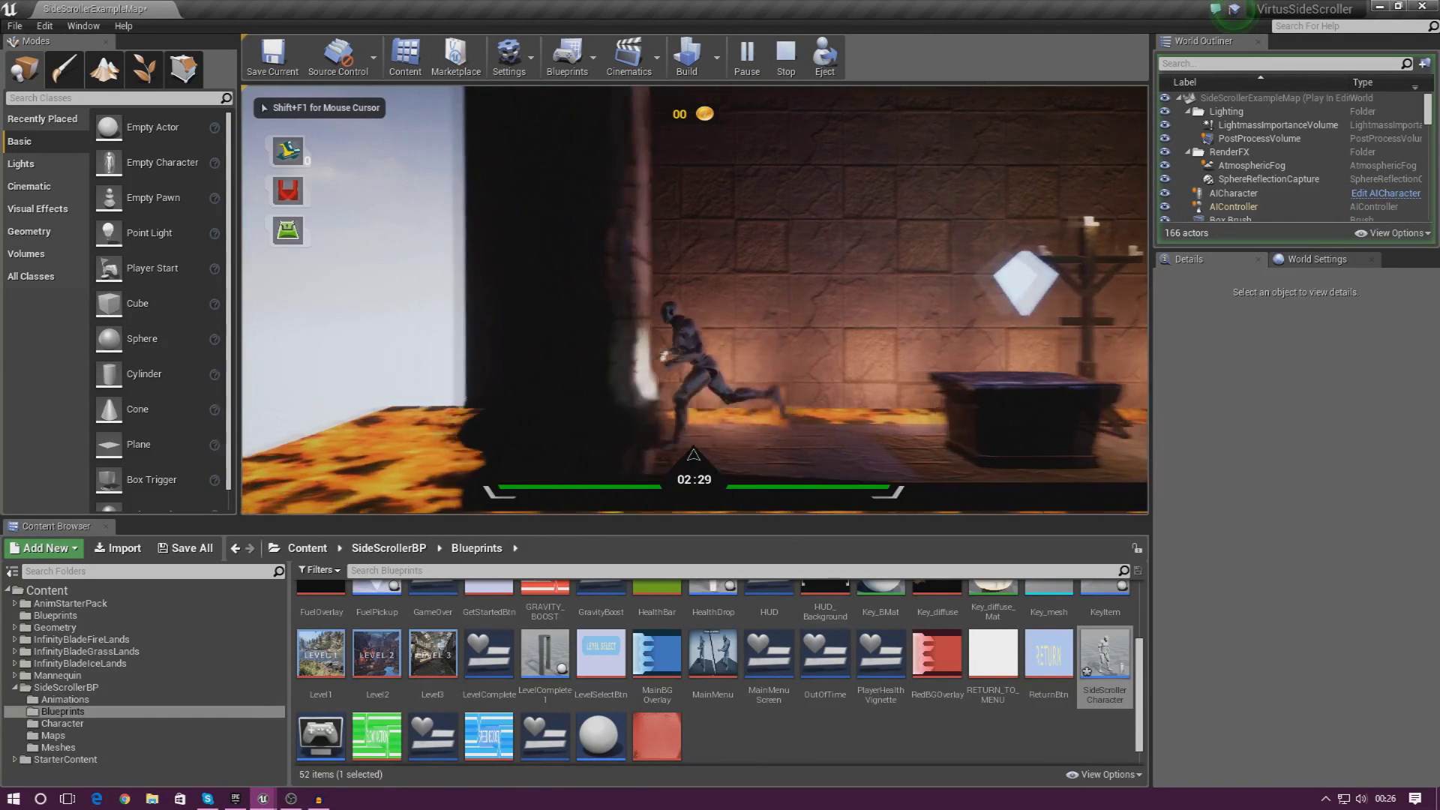
key(d)
key(space)
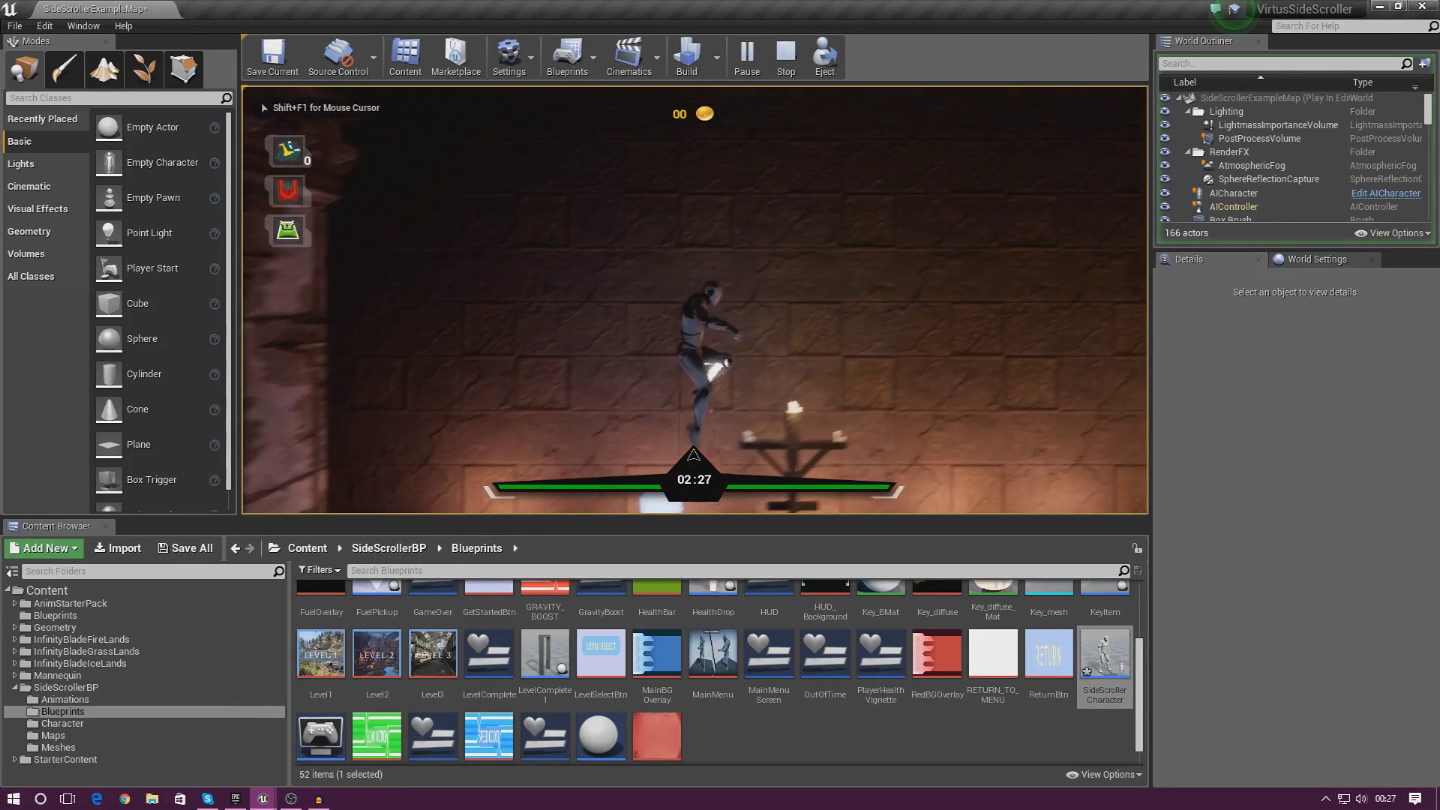
key(d)
key(space)
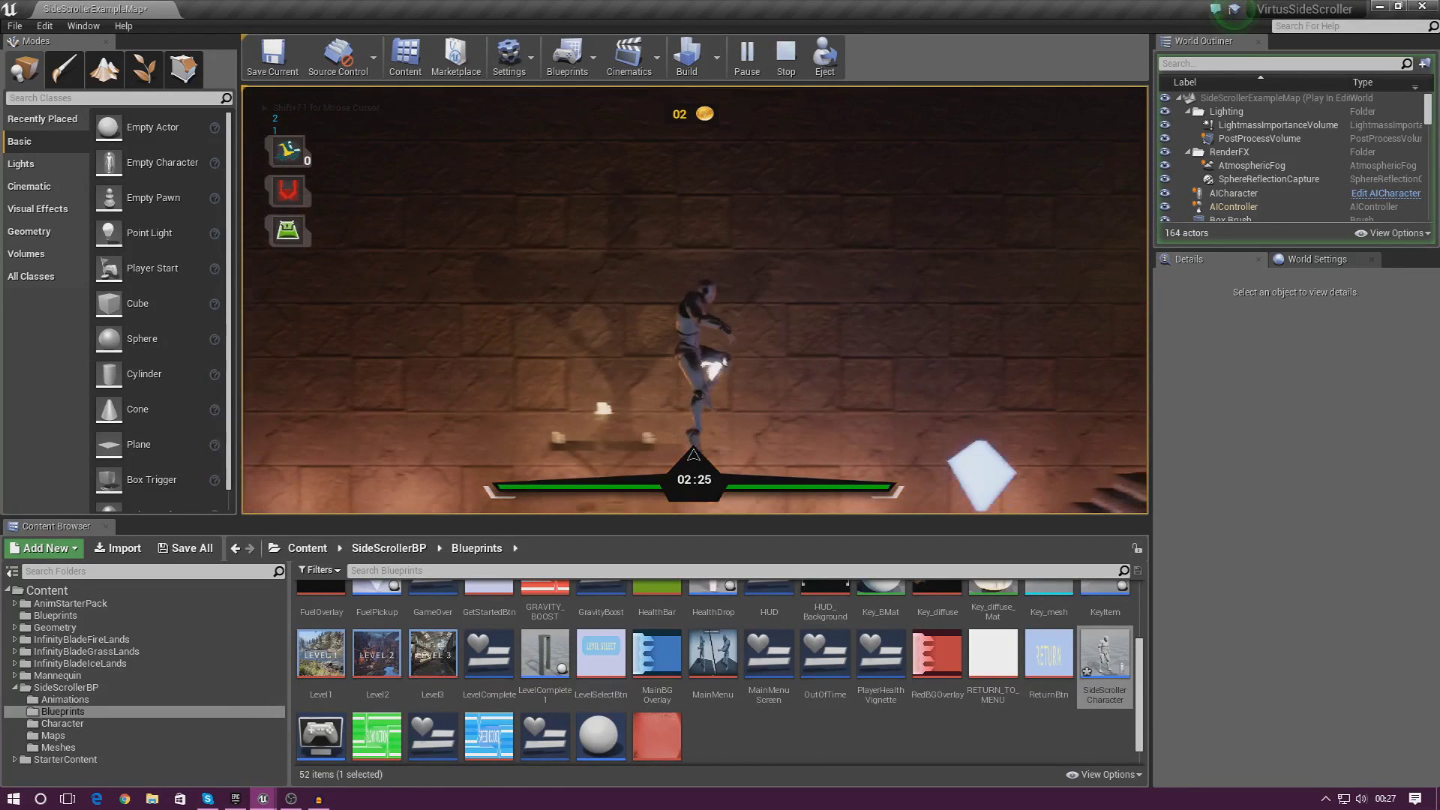
key(d)
key(space)
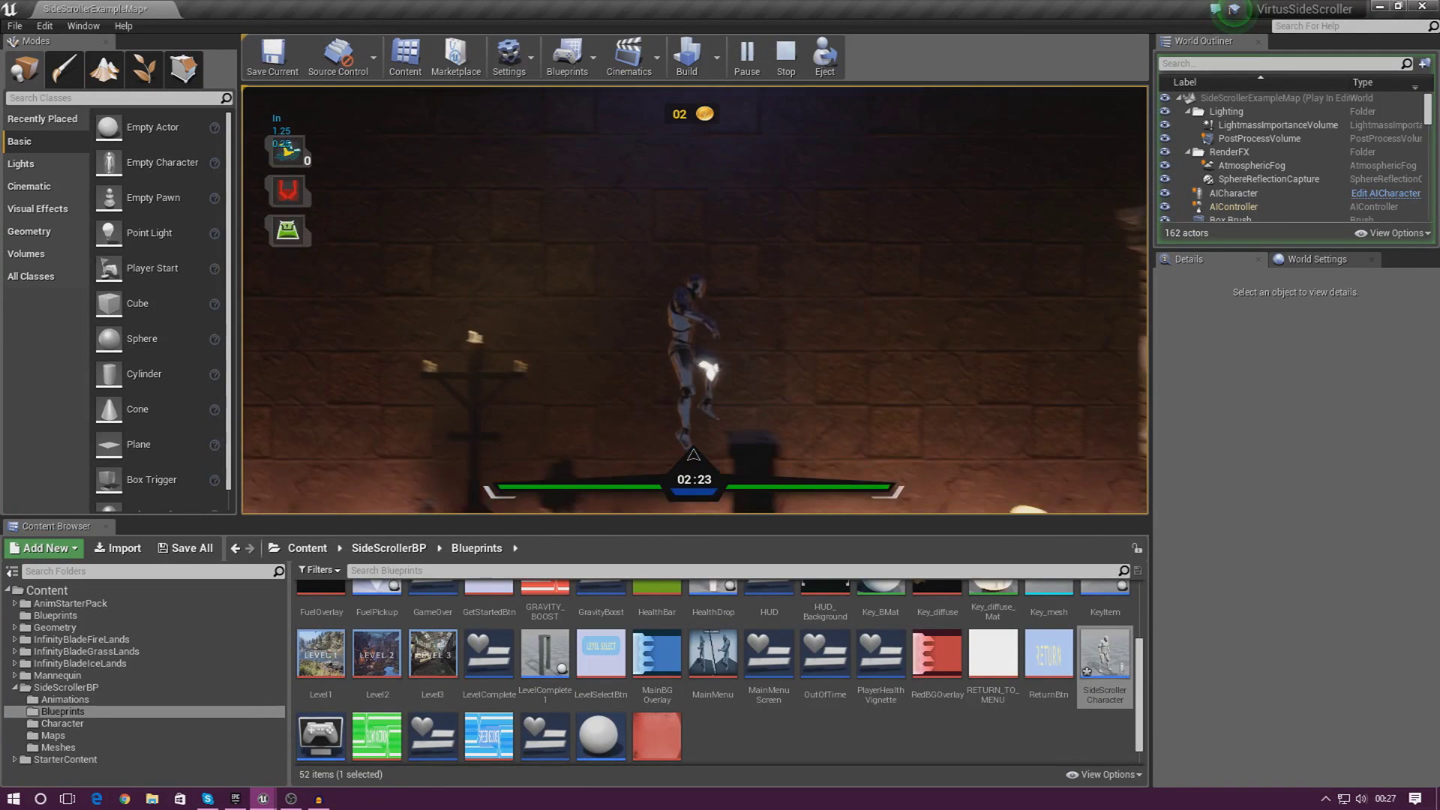
key(a)
key(space)
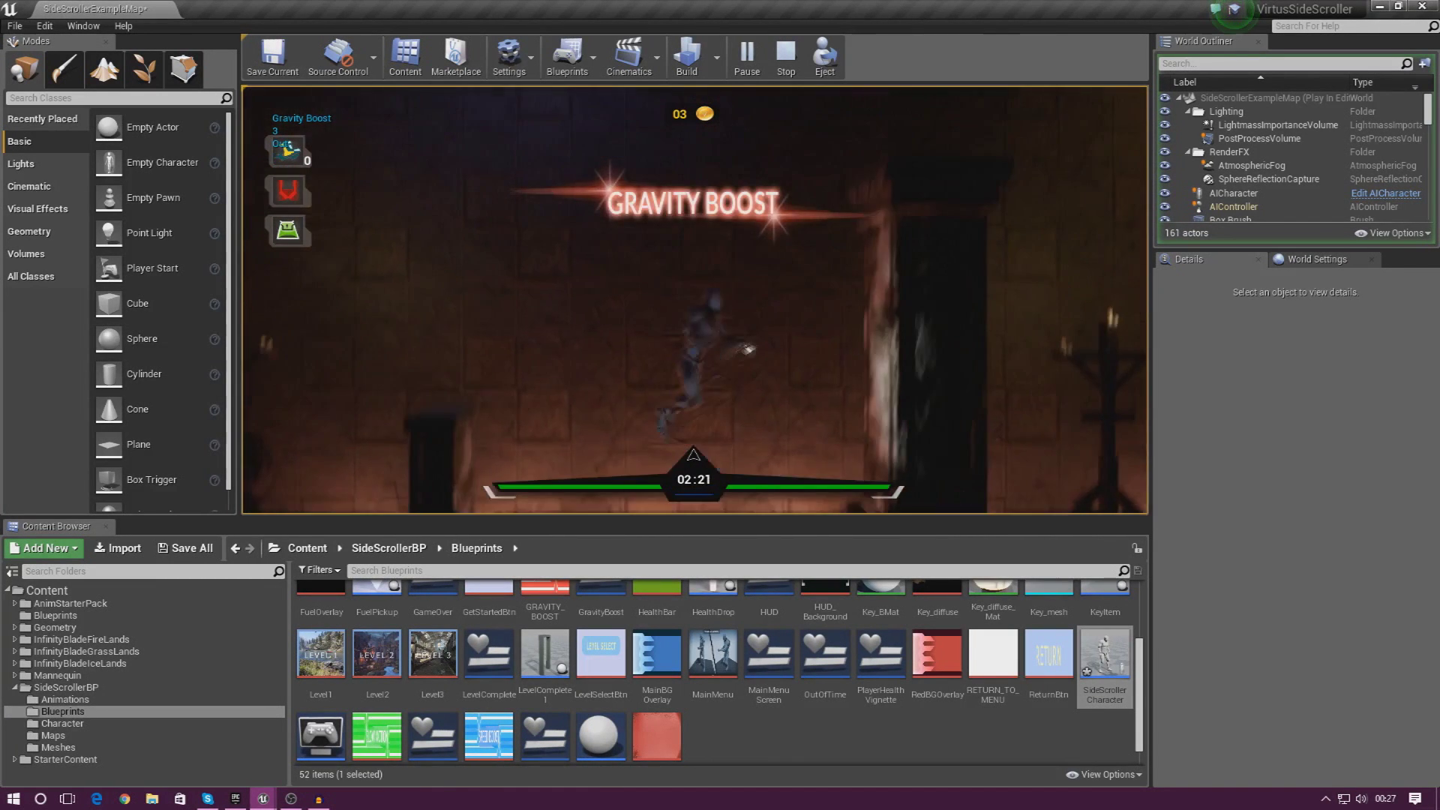
key(d)
key(d)
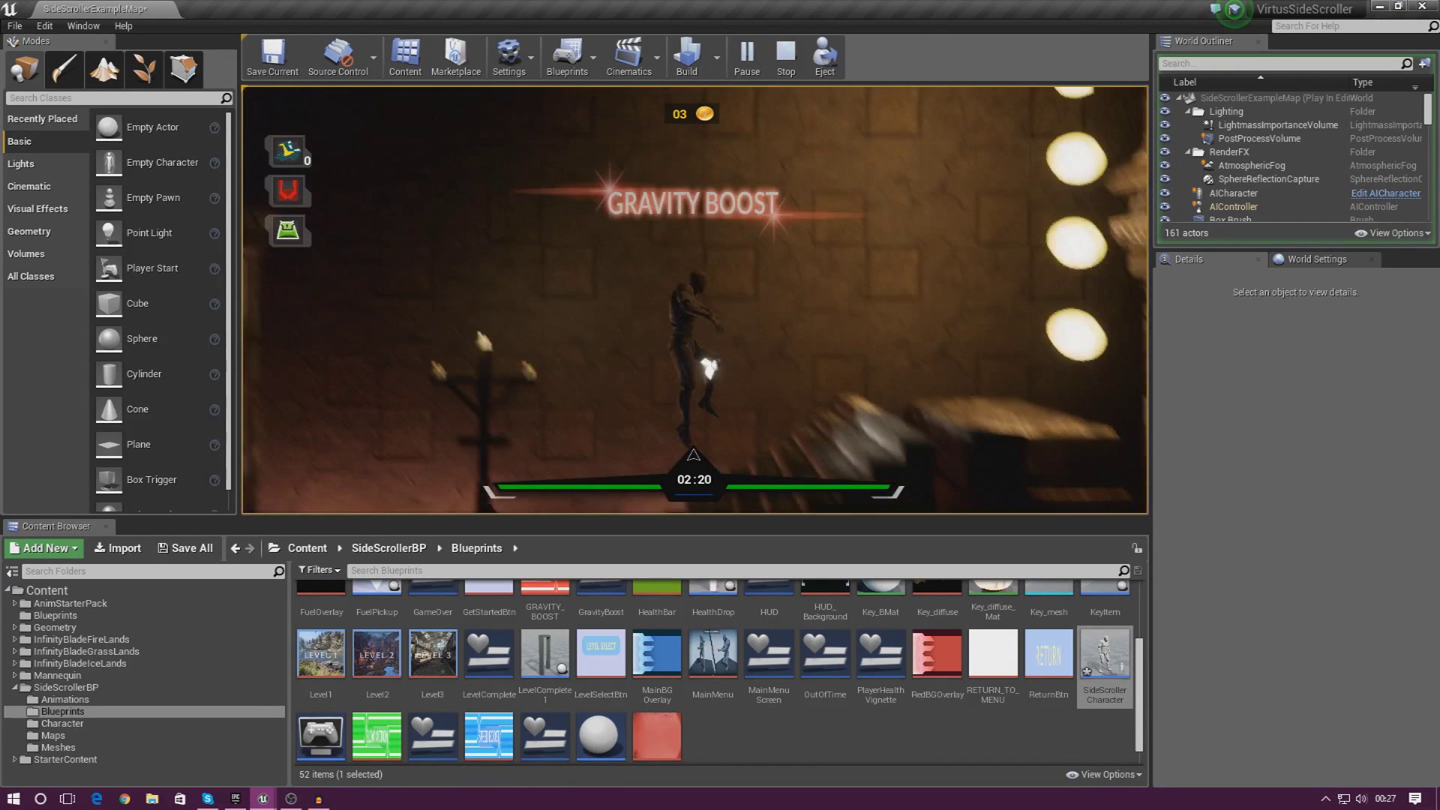
key(d)
key(space)
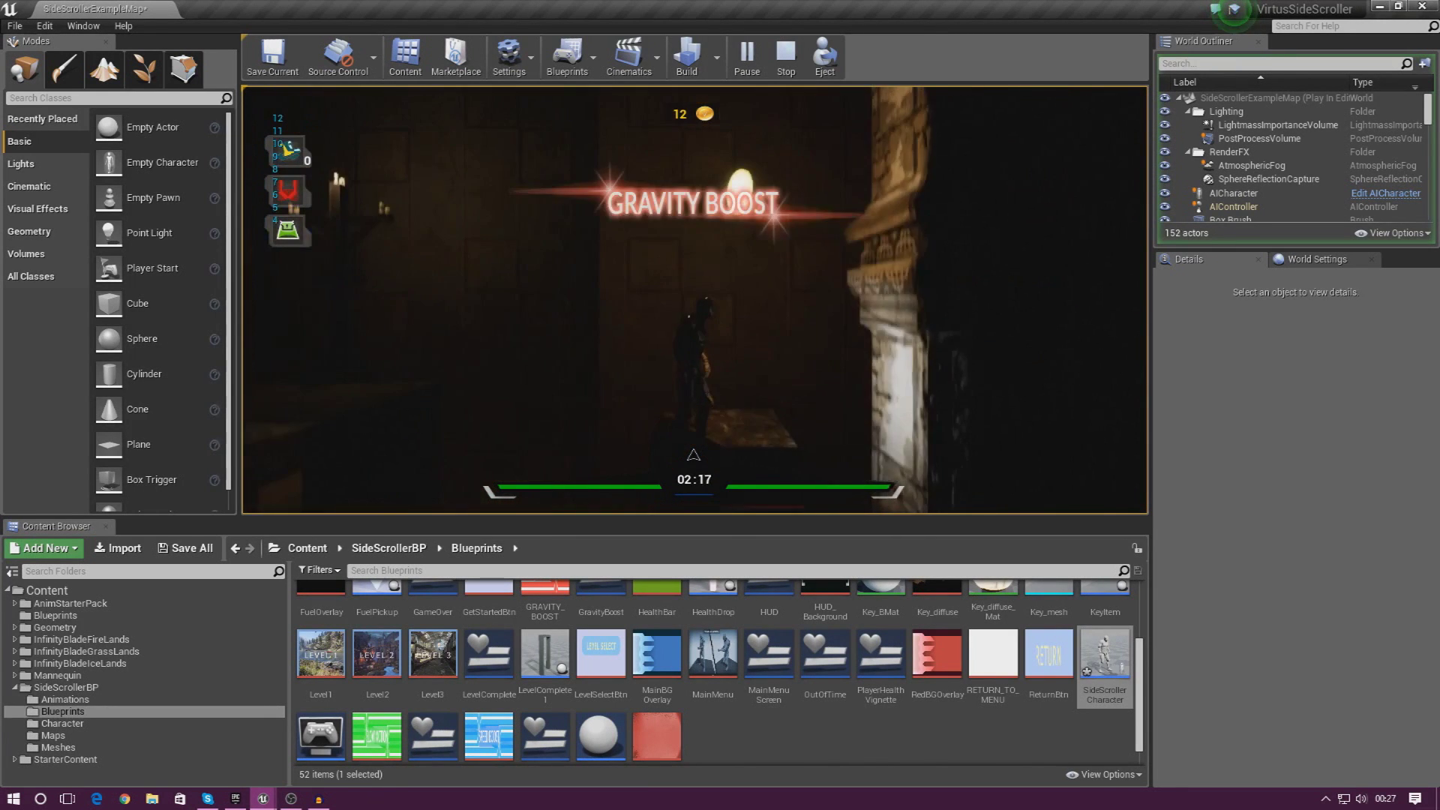
key(a)
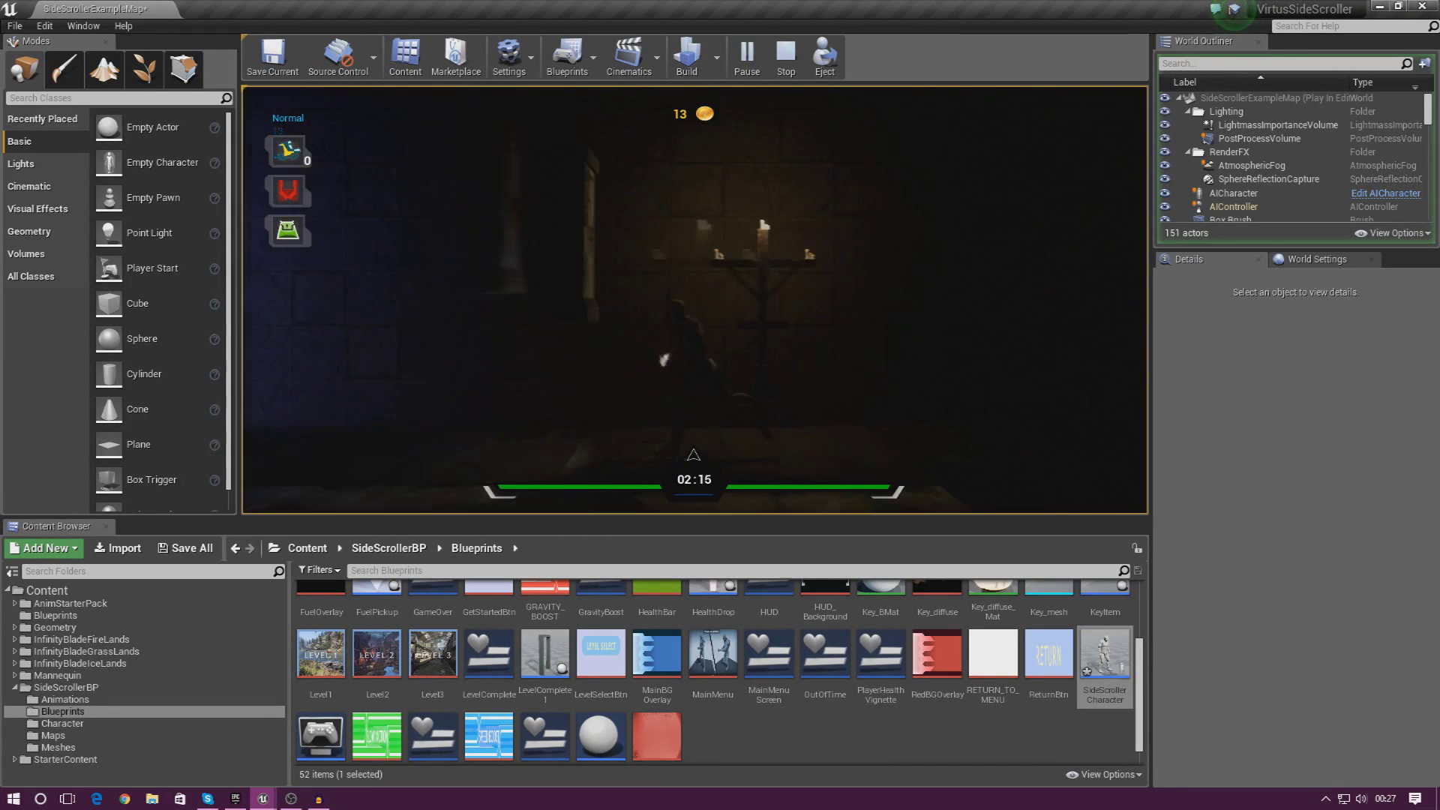
key(d)
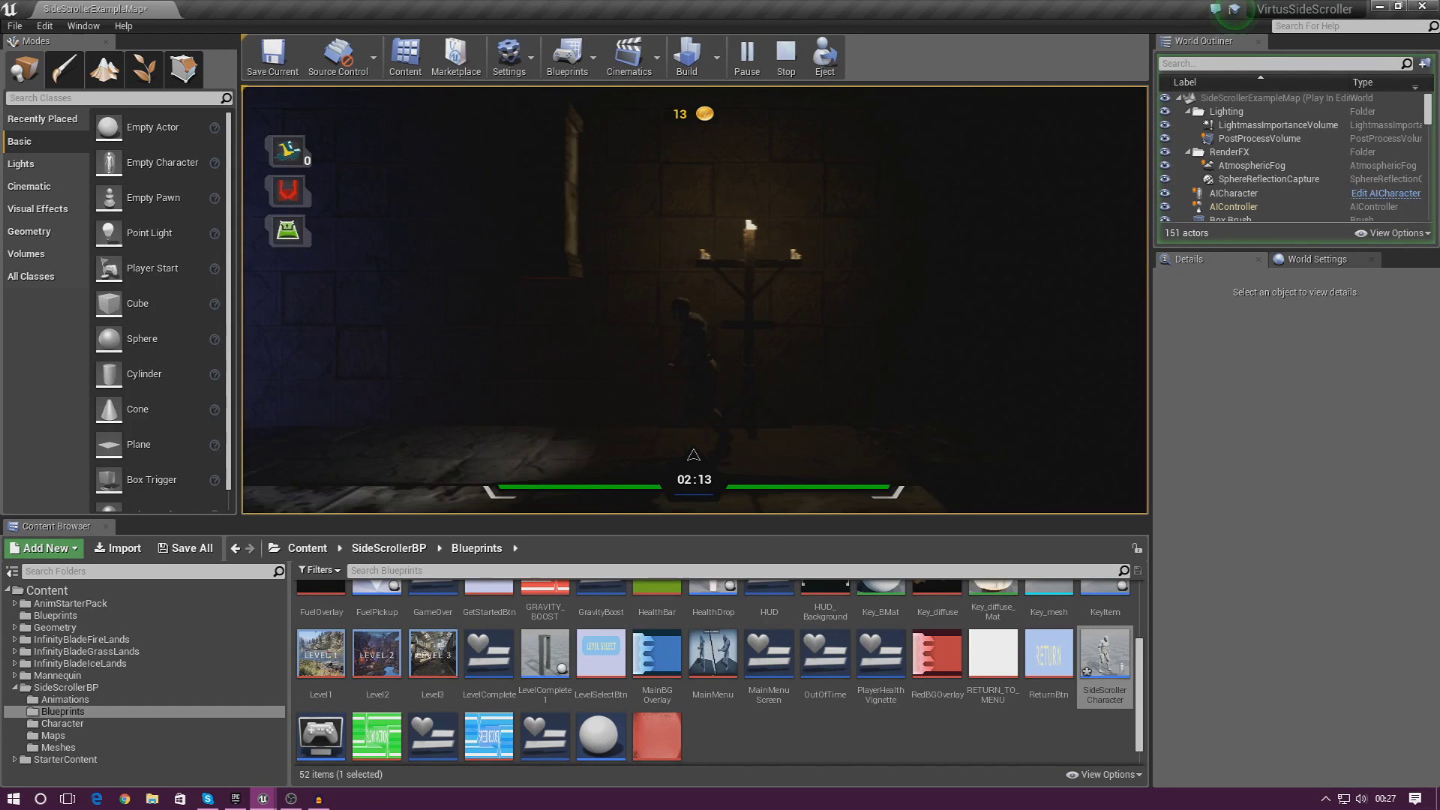
key(Escape)
Step: Raise the character spot light's intensity to 30000
drag(1439, 302, 1087, 1)
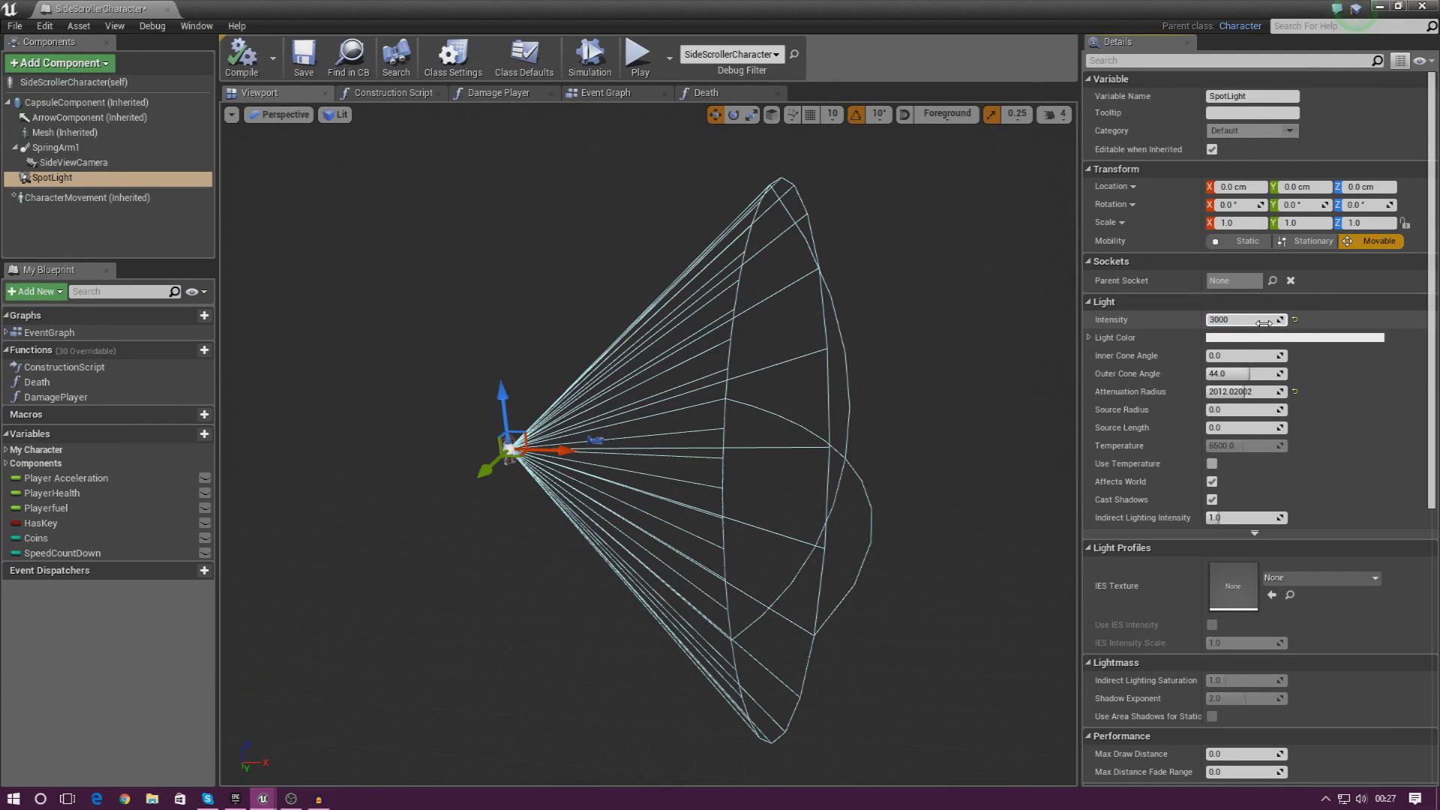
scroll(649, 442, up, 5)
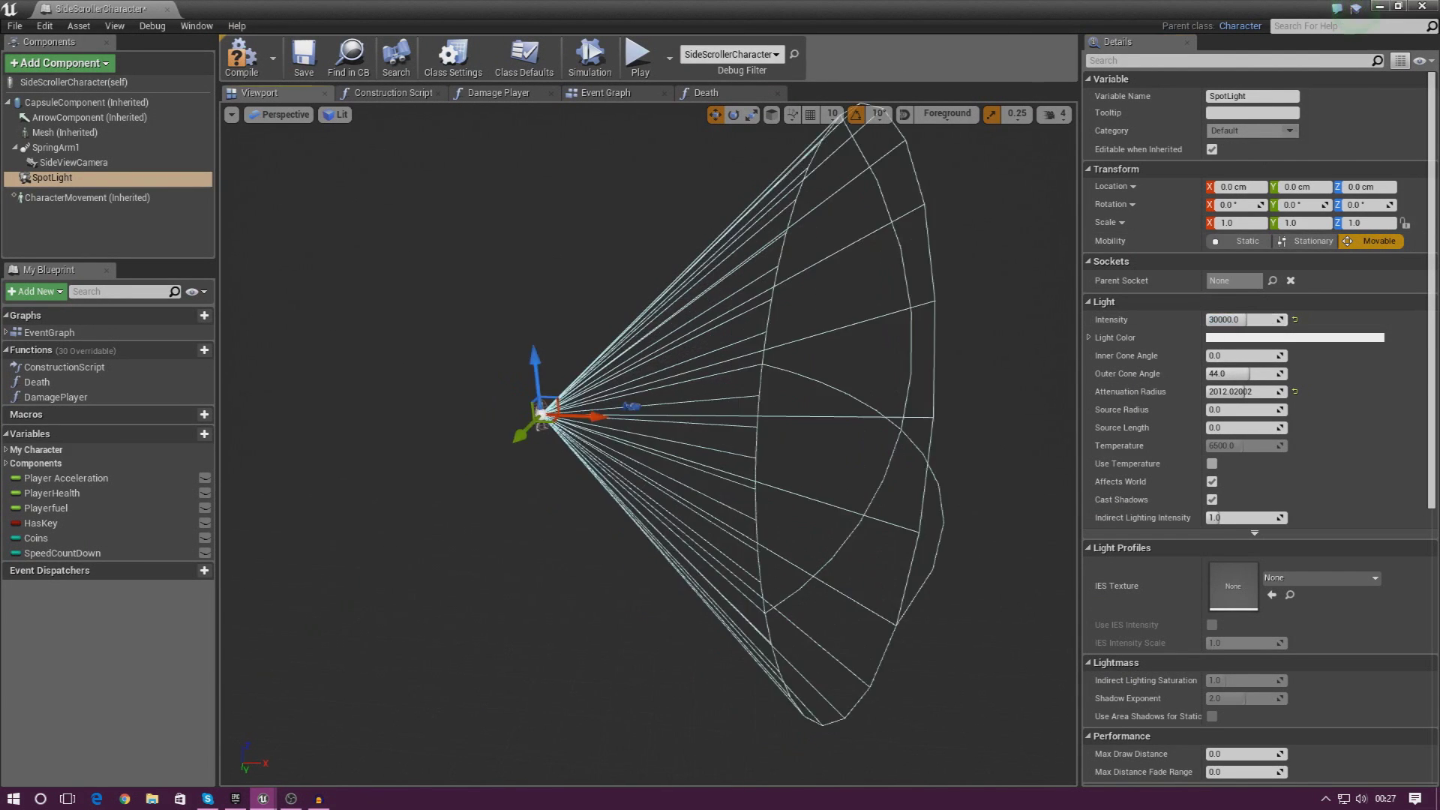
Step: Move the spot light about 33 cm forward and 45 cm up, in front of the character's chest
key(w)
right_drag(648, 442, 600, 431)
scroll(694, 464, down, 10)
scroll(693, 464, up, 3)
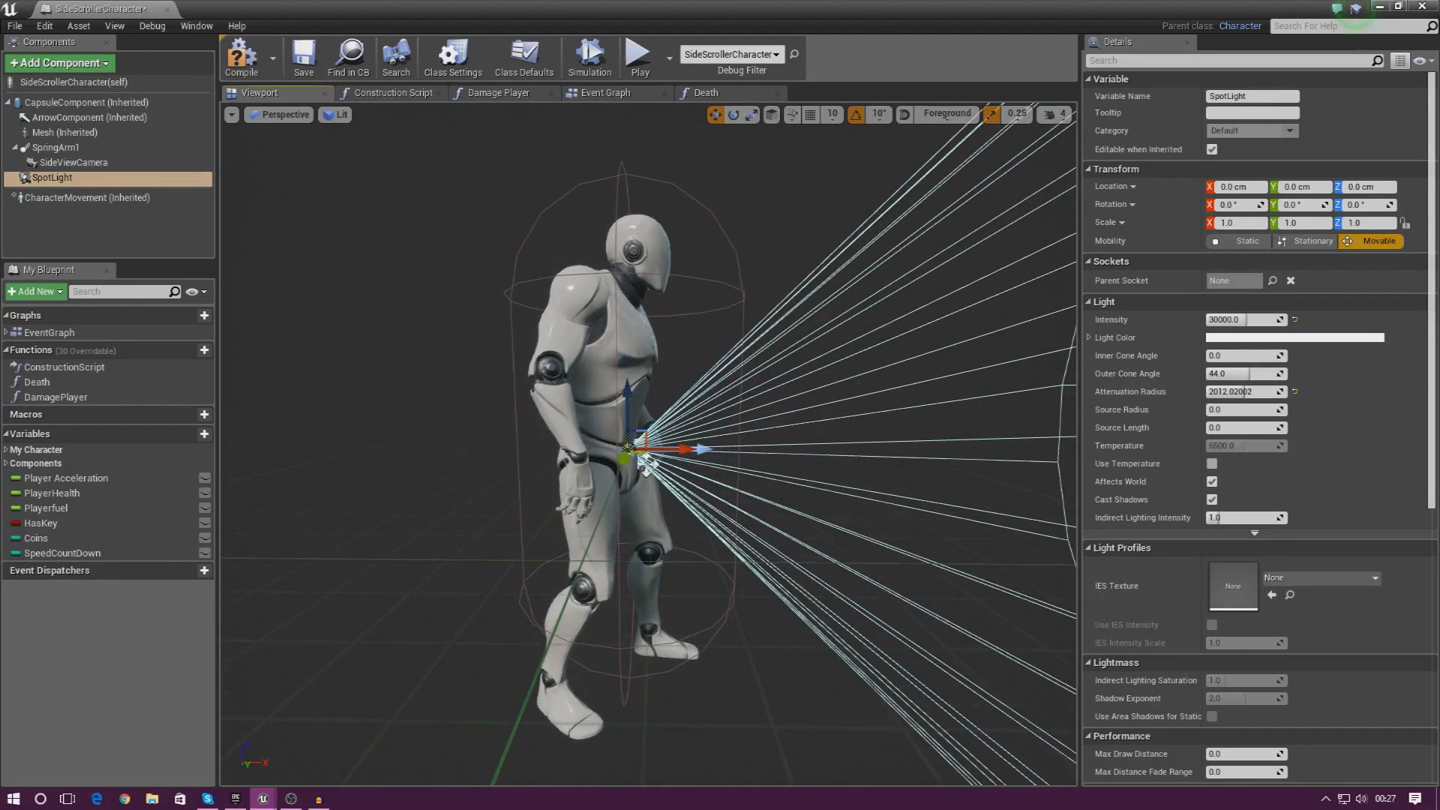
drag(690, 450, 775, 453)
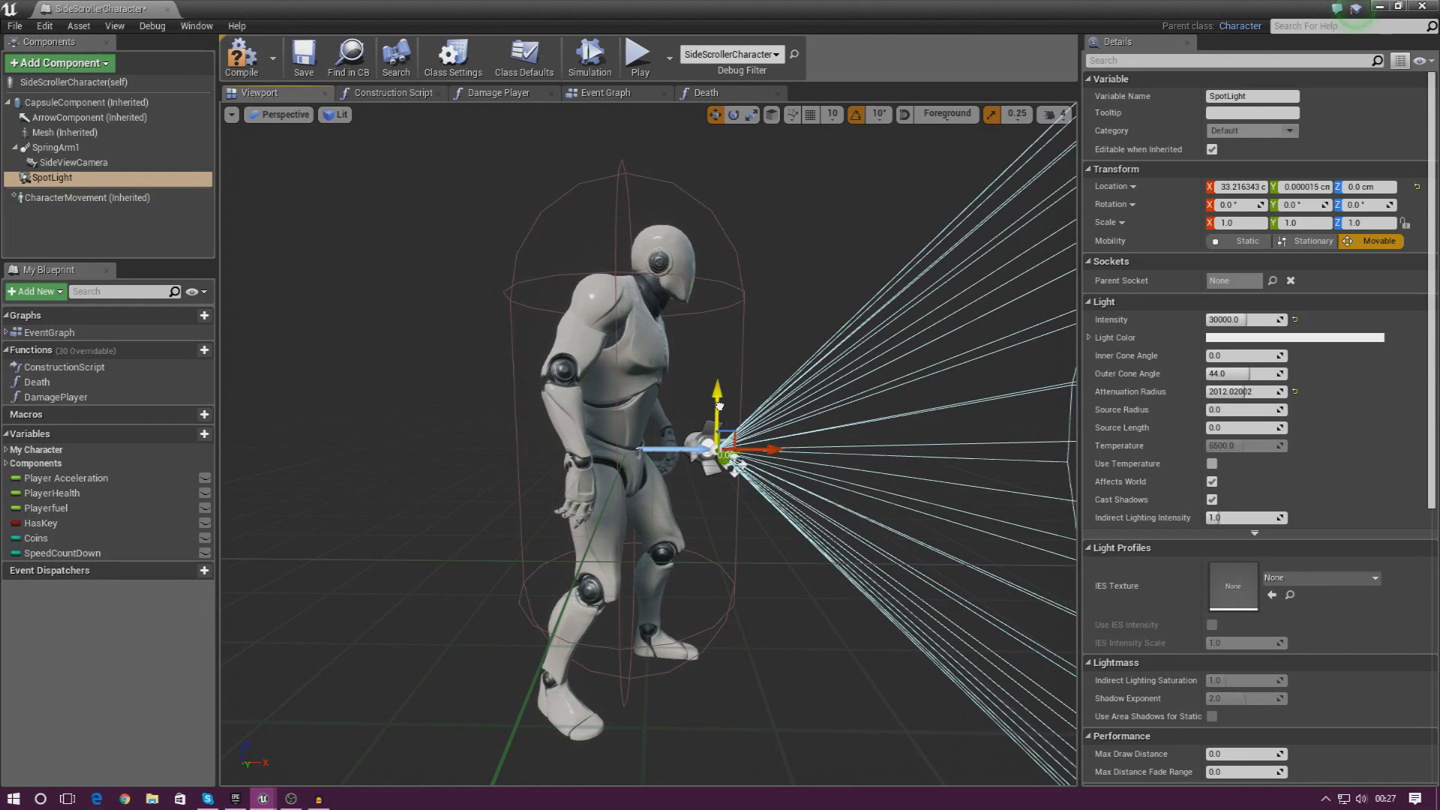
drag(720, 390, 731, 263)
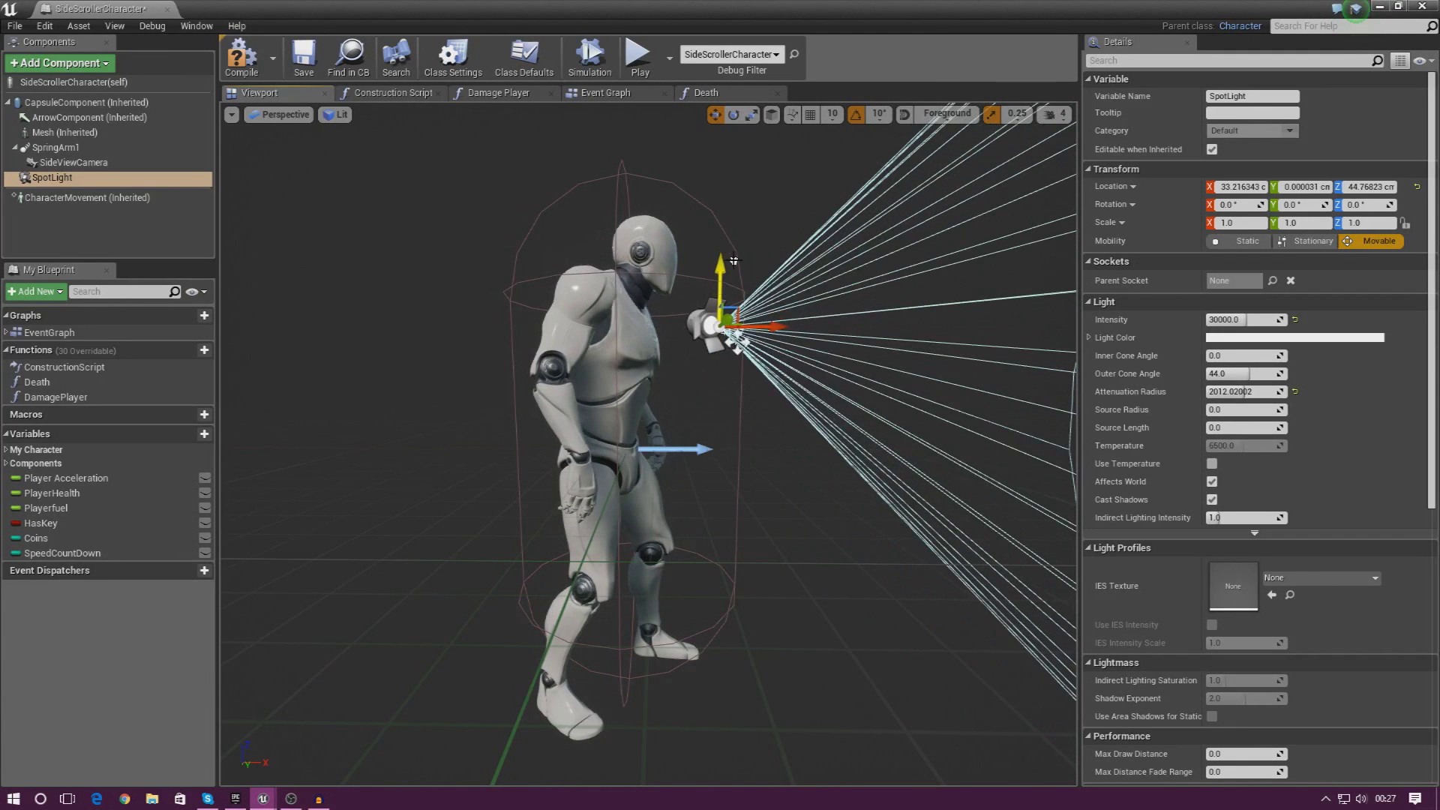
Step: Tilt the spot light 20 degrees downward so that its cone points toward the ground ahead of the character
click(734, 114)
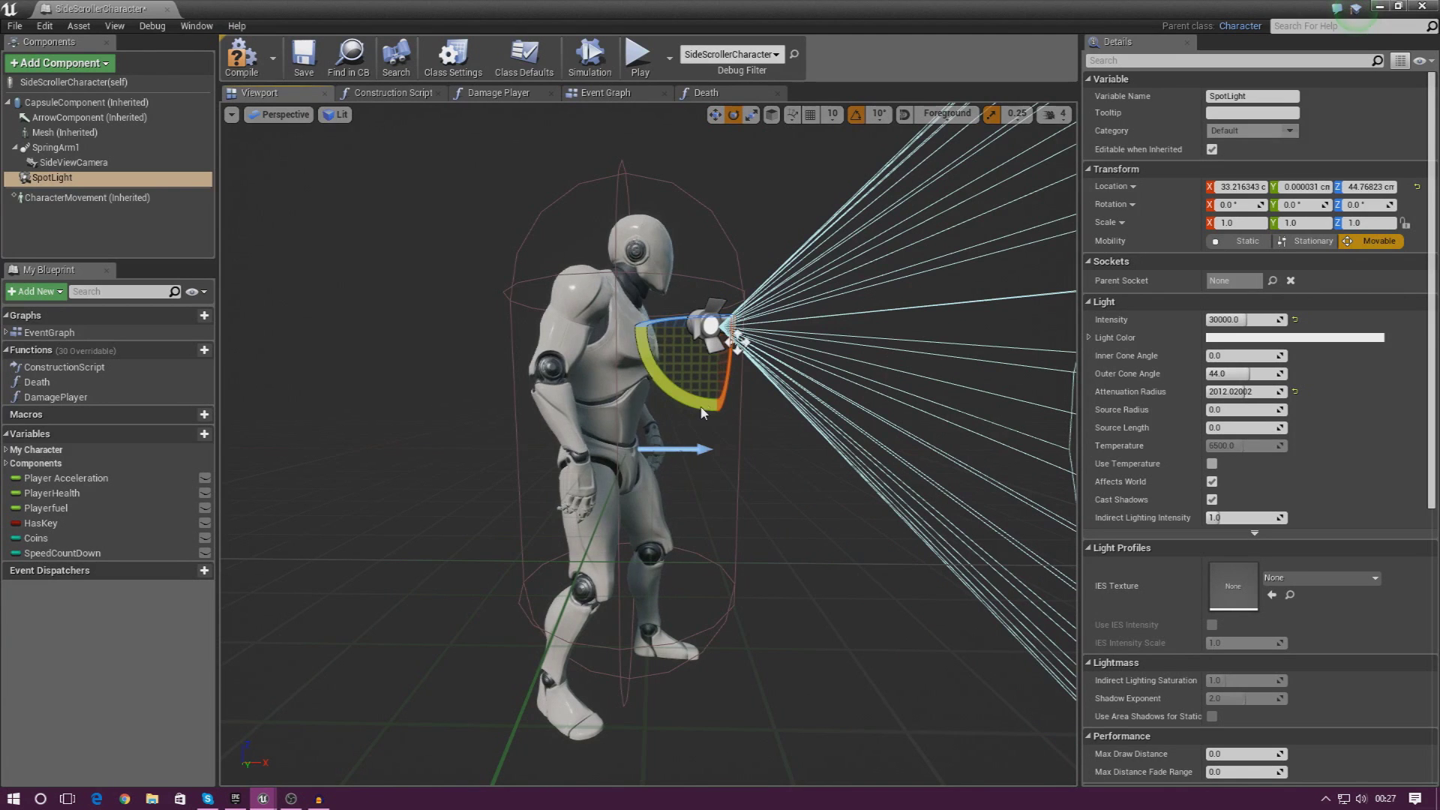
mouse_move(704, 411)
mouse_down()
mouse_move(689, 405)
mouse_move(720, 396)
mouse_up()
mouse_move(621, 269)
mouse_down()
mouse_move(637, 323)
mouse_move(651, 296)
mouse_move(621, 268)
mouse_up()
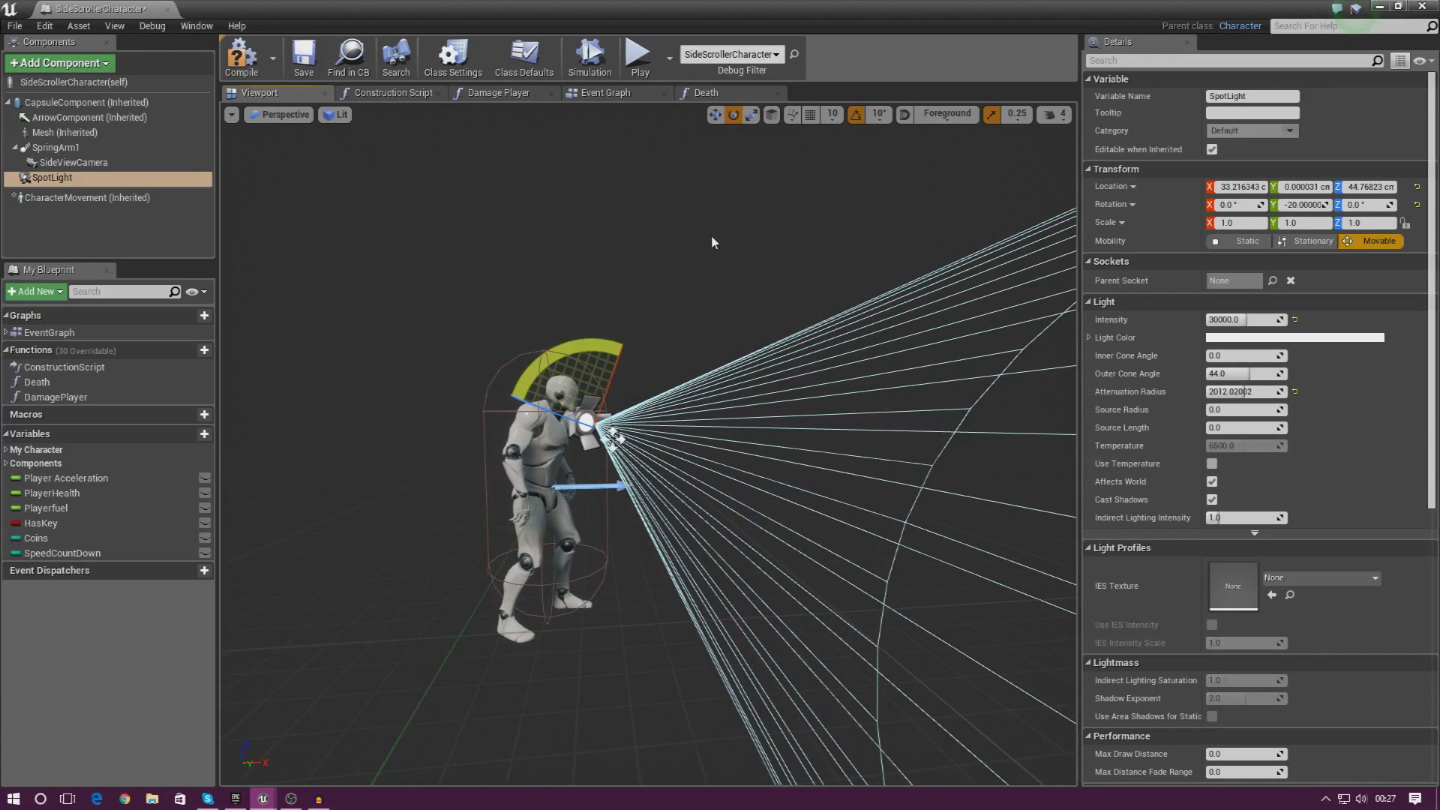
mouse_move(713, 241)
right_down()
mouse_move(739, 244)
mouse_move(724, 237)
right_up()
right_drag(615, 147, 606, 147)
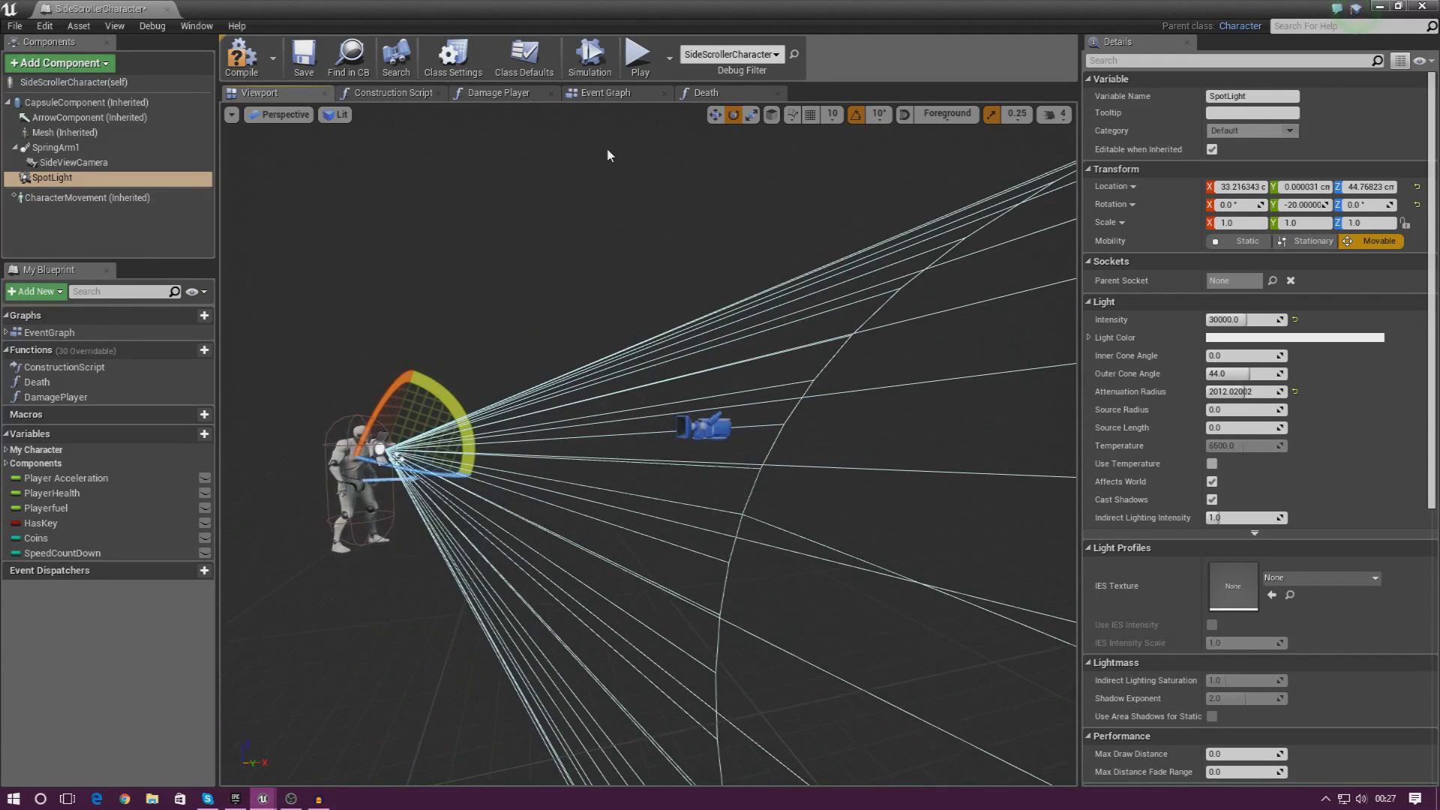
Step: Playtest the level with the repositioned, tilted spot light, checking how it lights the floor and pillars in the dark area, and end the session
click(1380, 6)
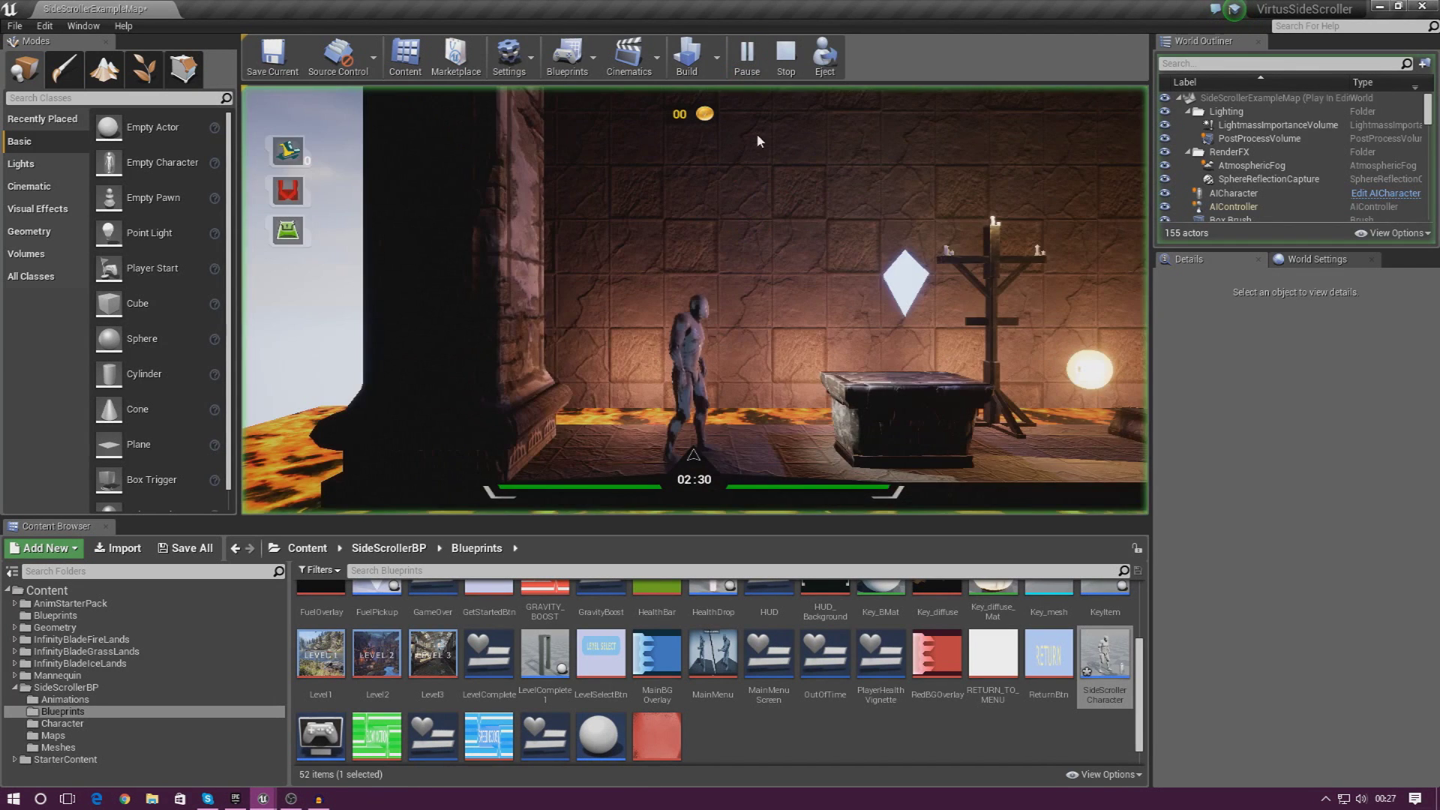
click(756, 135)
key(d)
key(space)
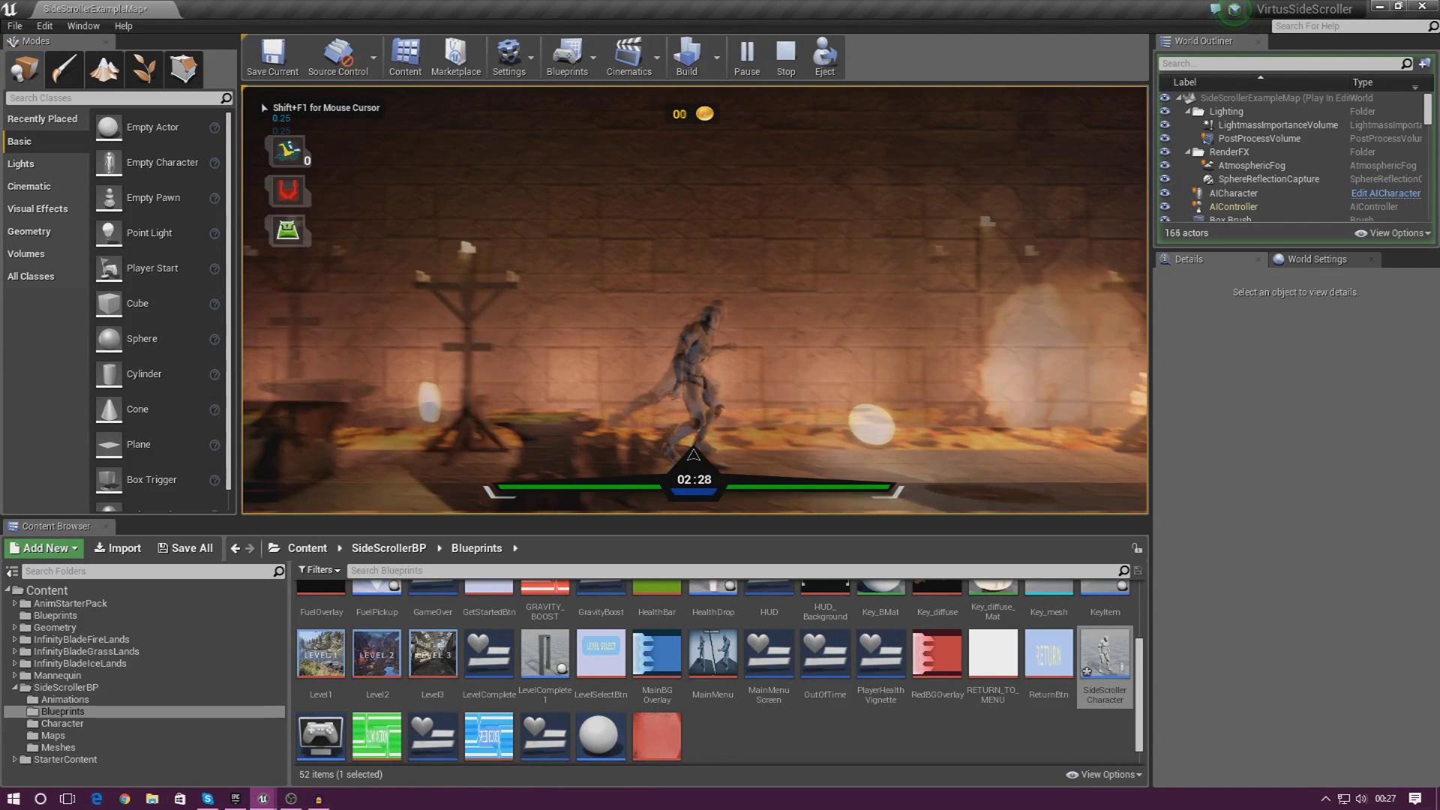
key(space)
key(d)
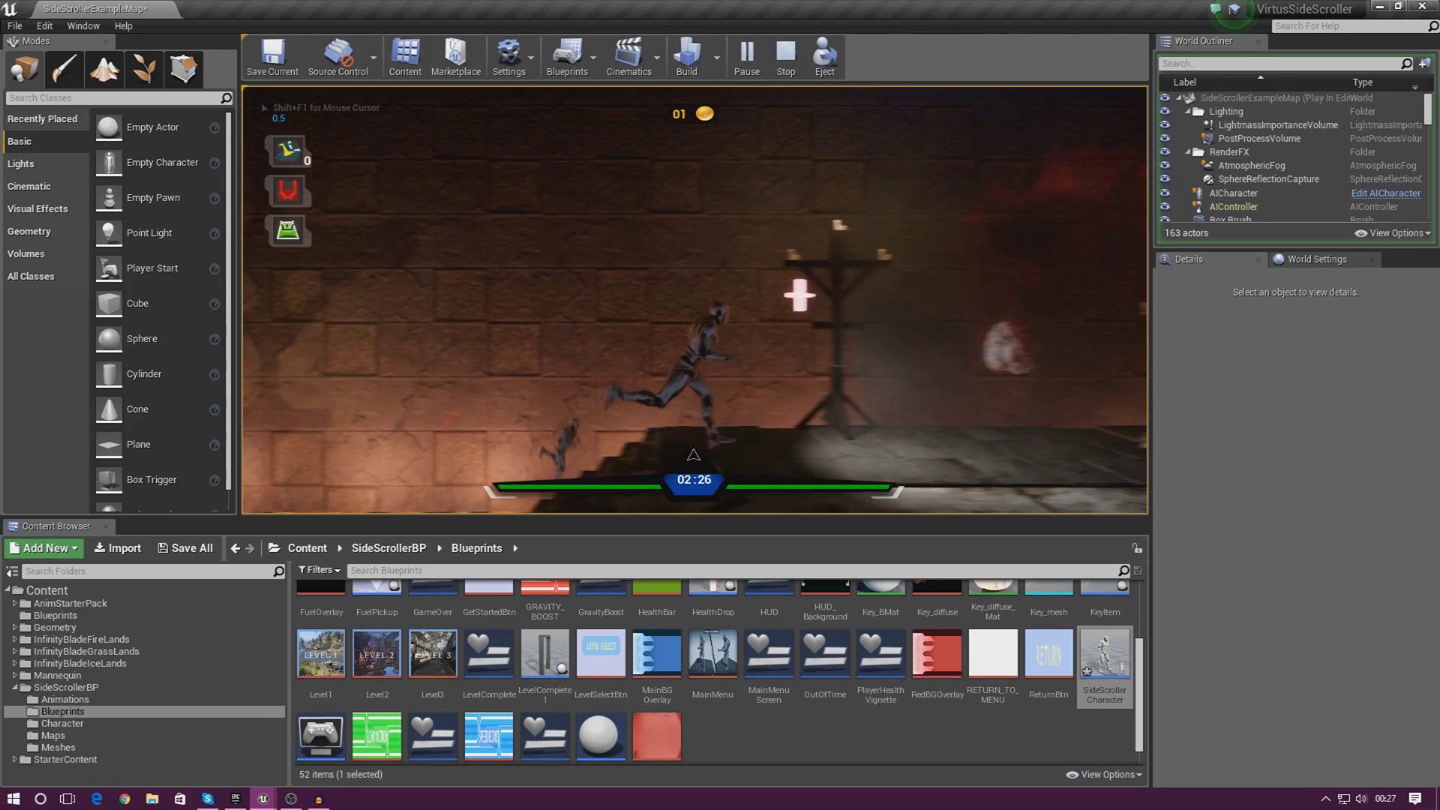
key(d)
key(space)
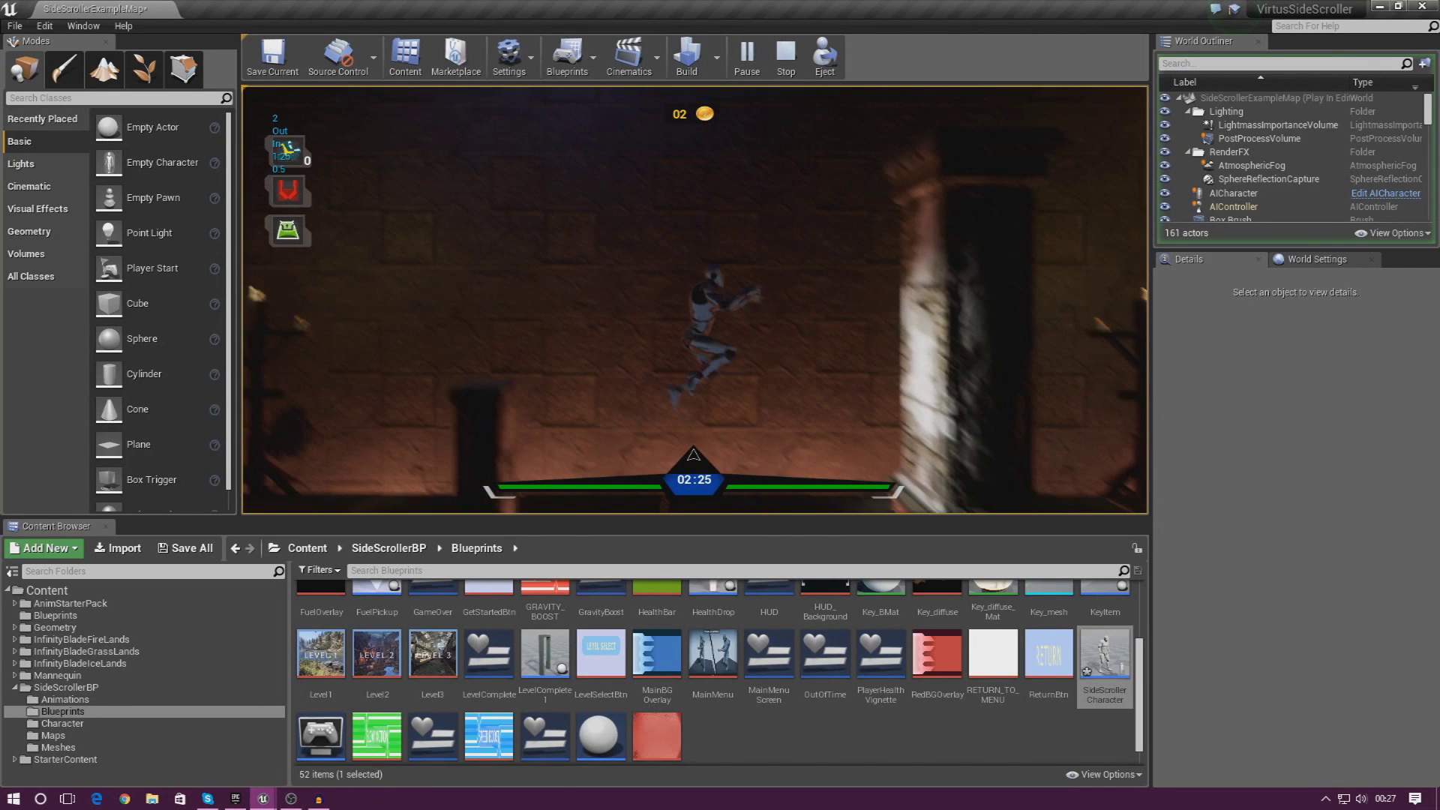
key(d)
key(d)
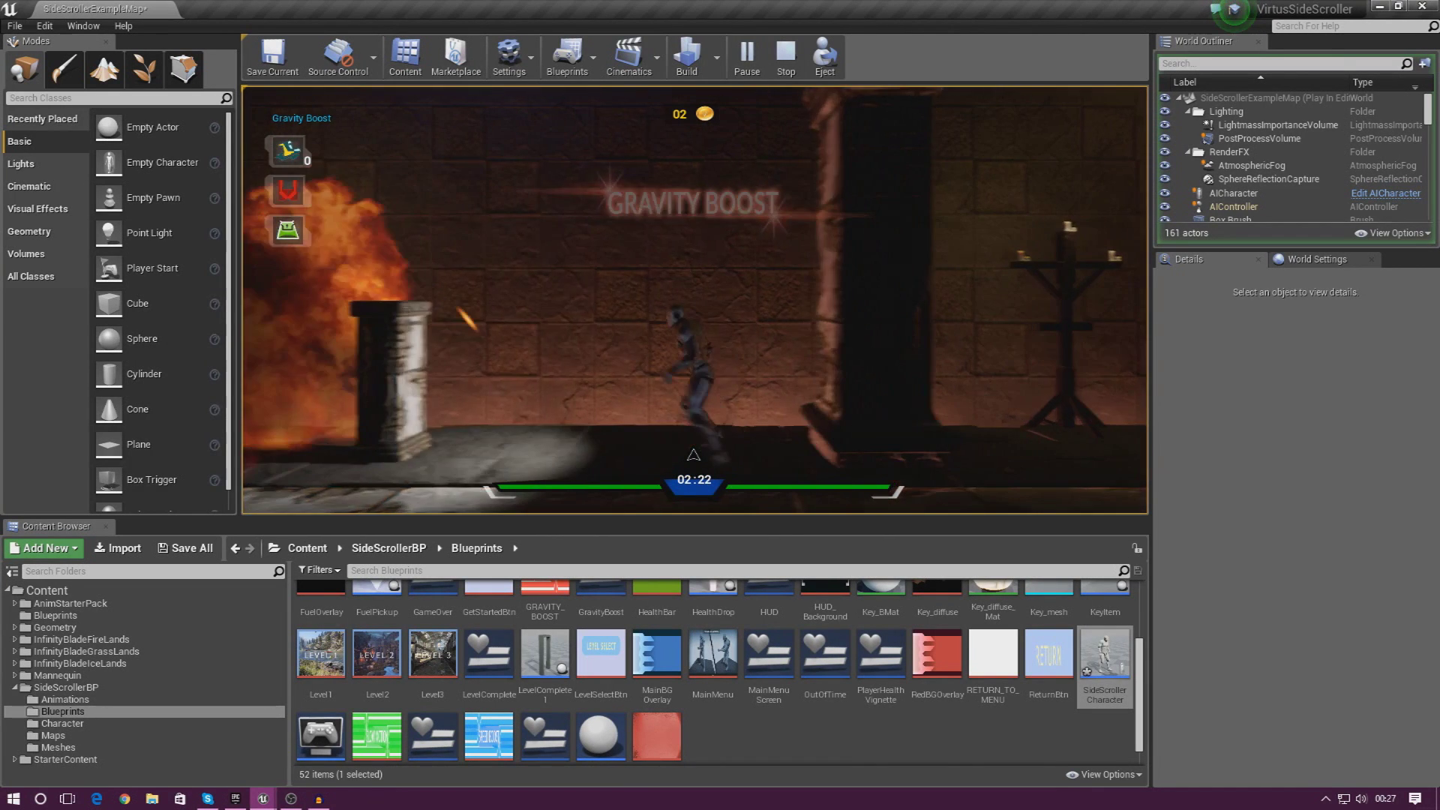
key(space)
key(d)
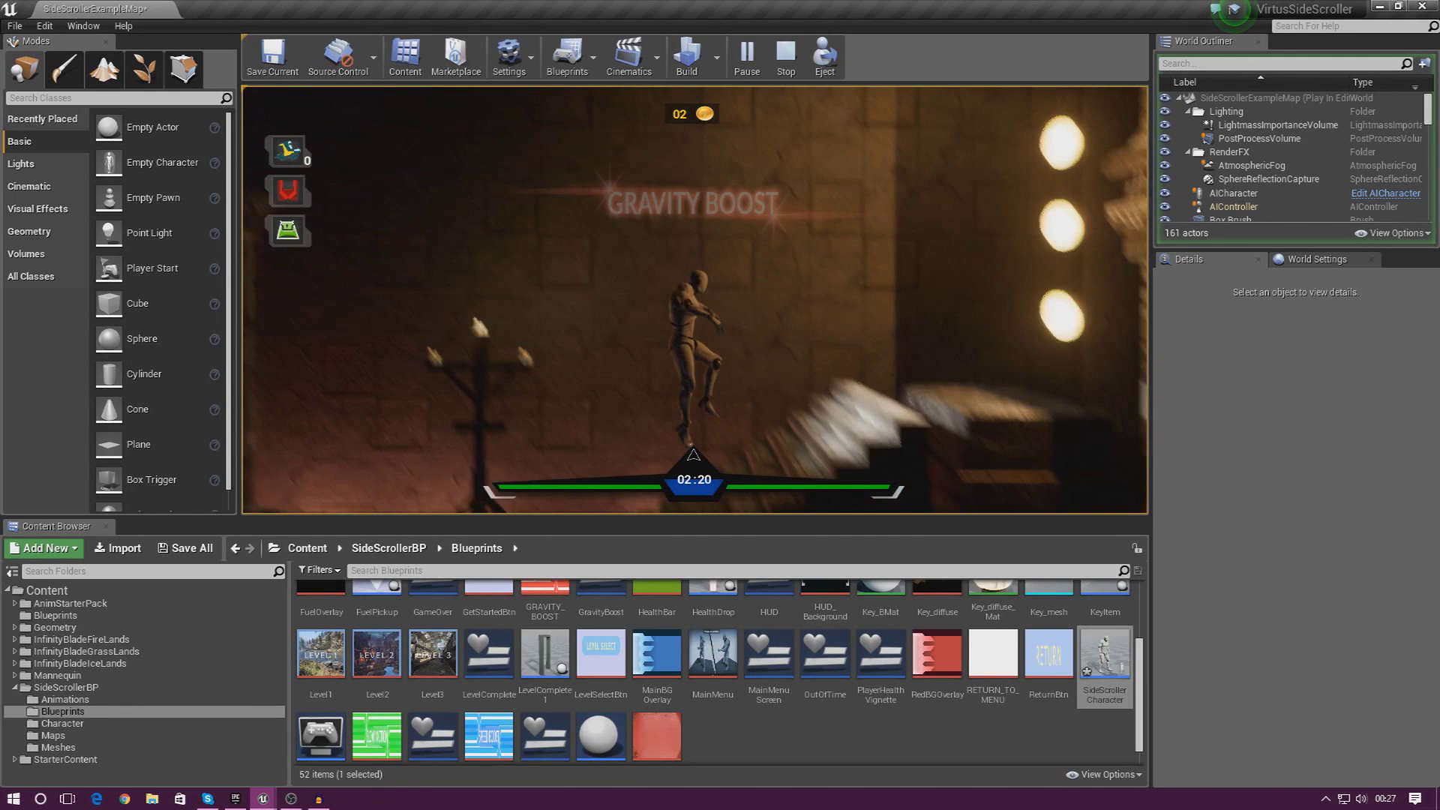
key(d)
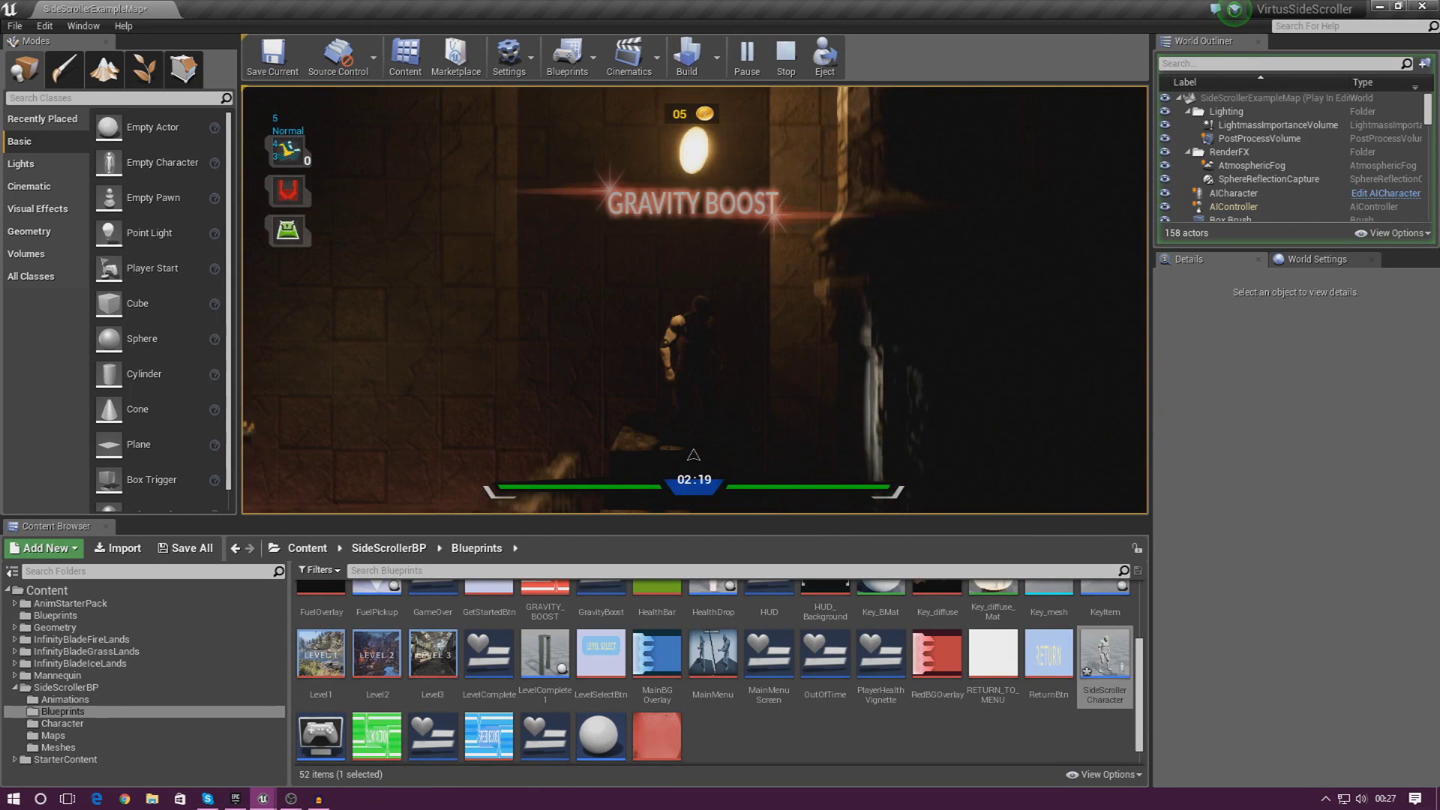
key(d)
key(a)
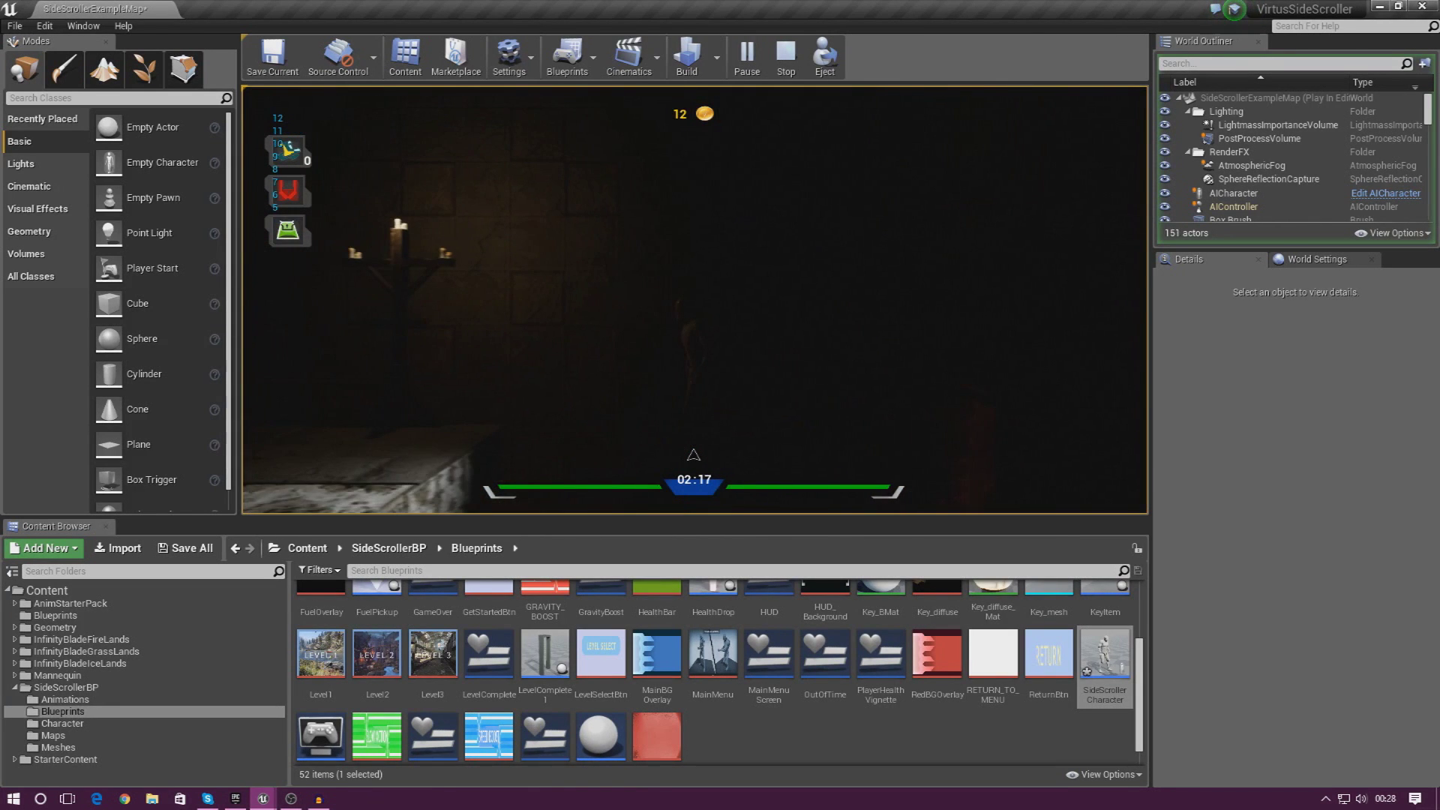
key(a)
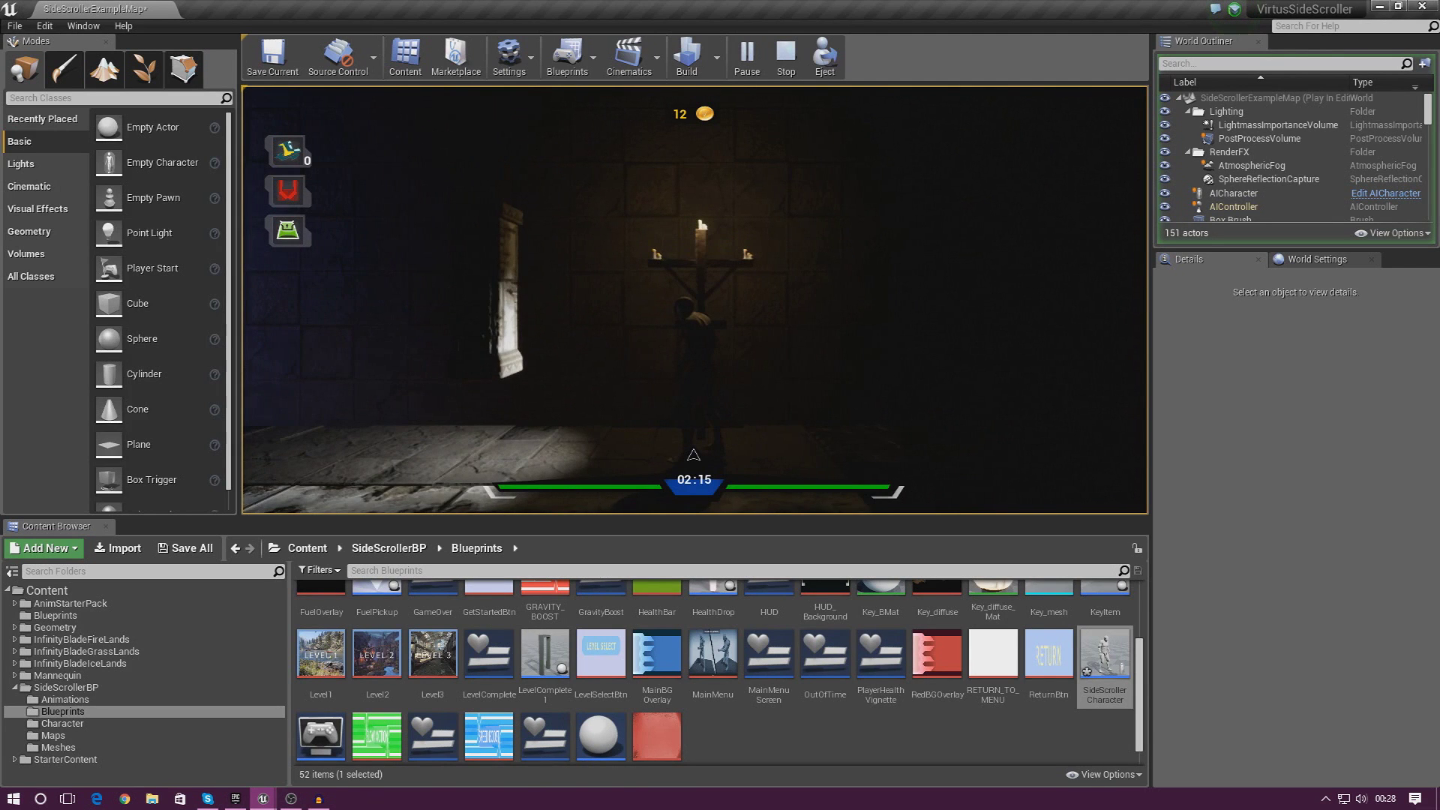
key(a)
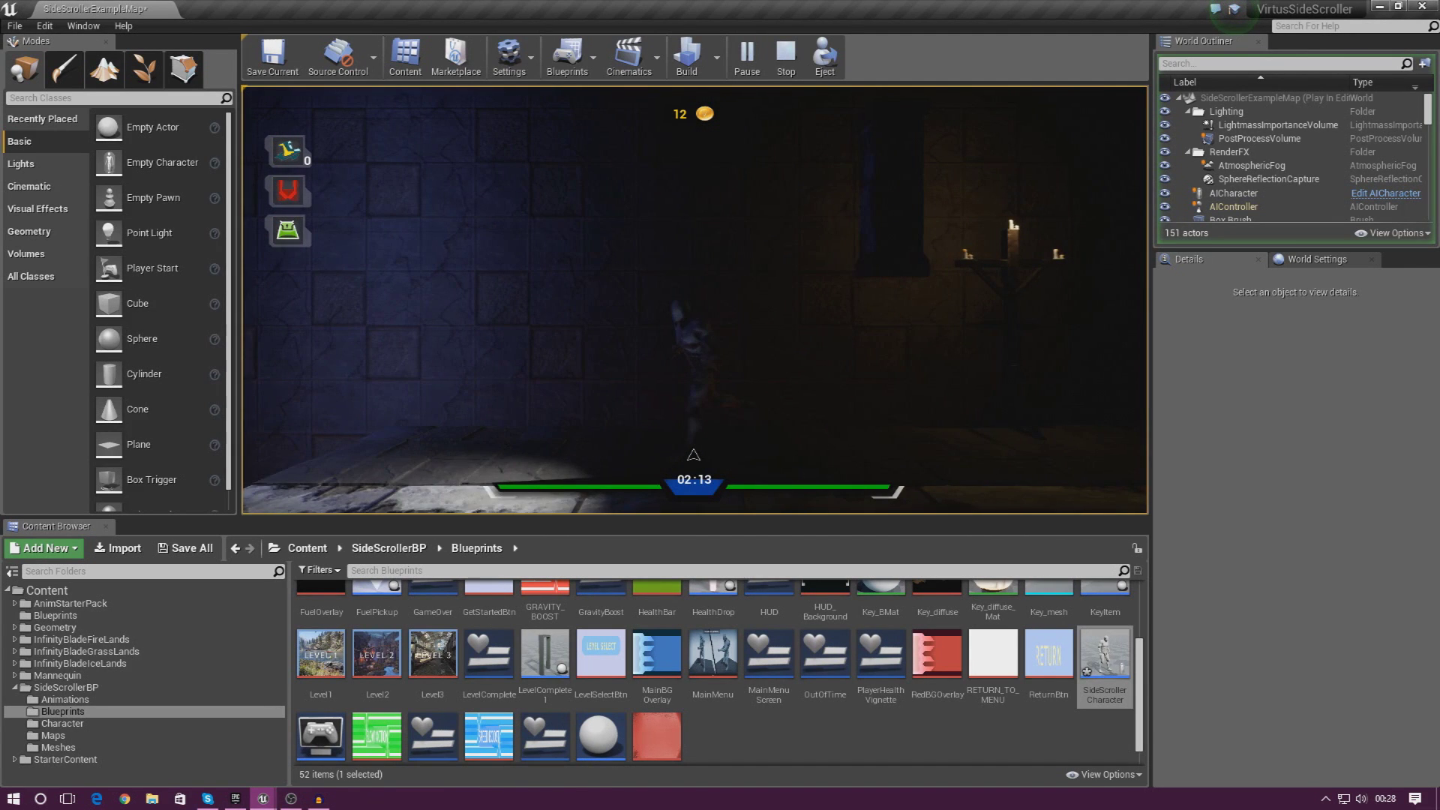
key(Escape)
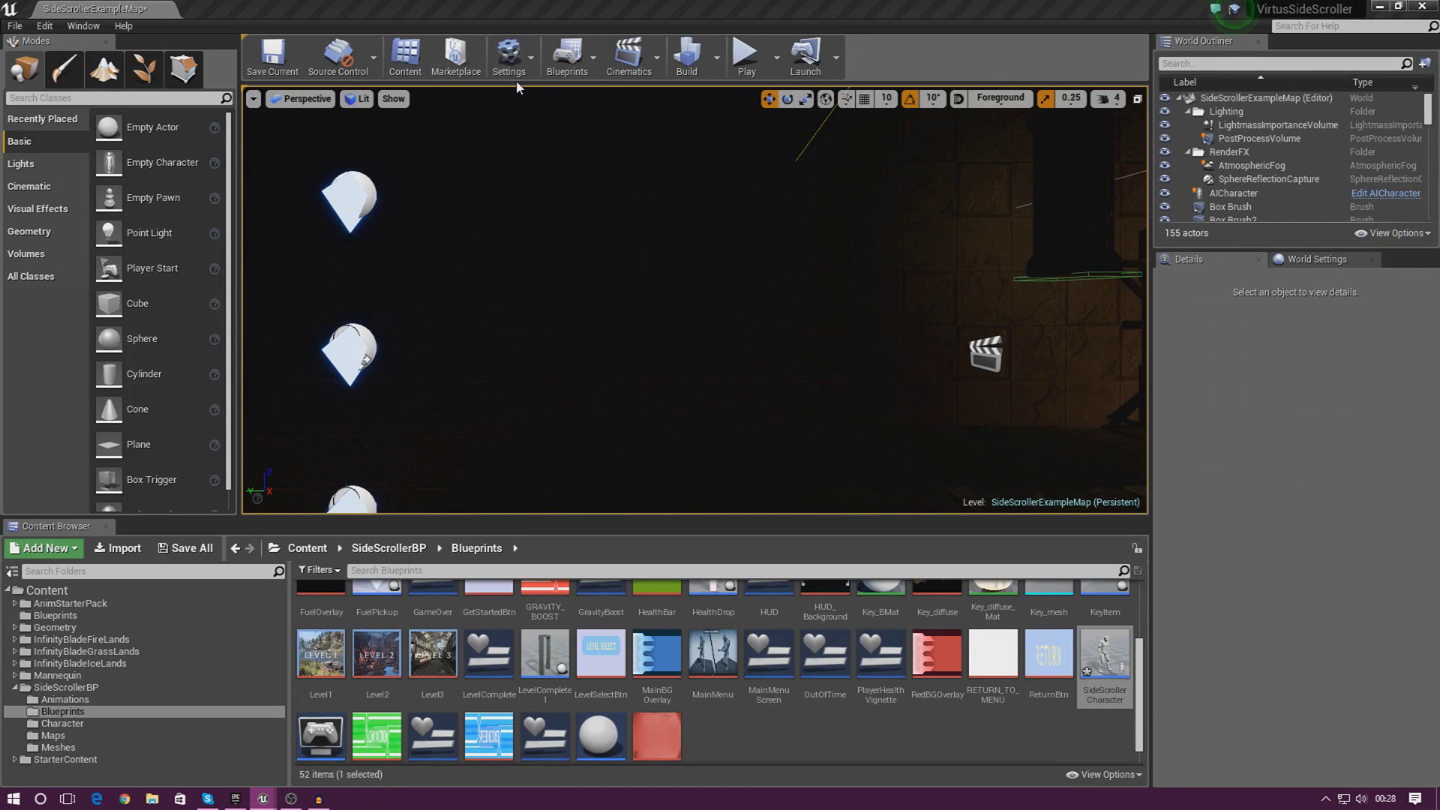
Step: Open the project's engine input settings and expand the list of action mappings
click(45, 25)
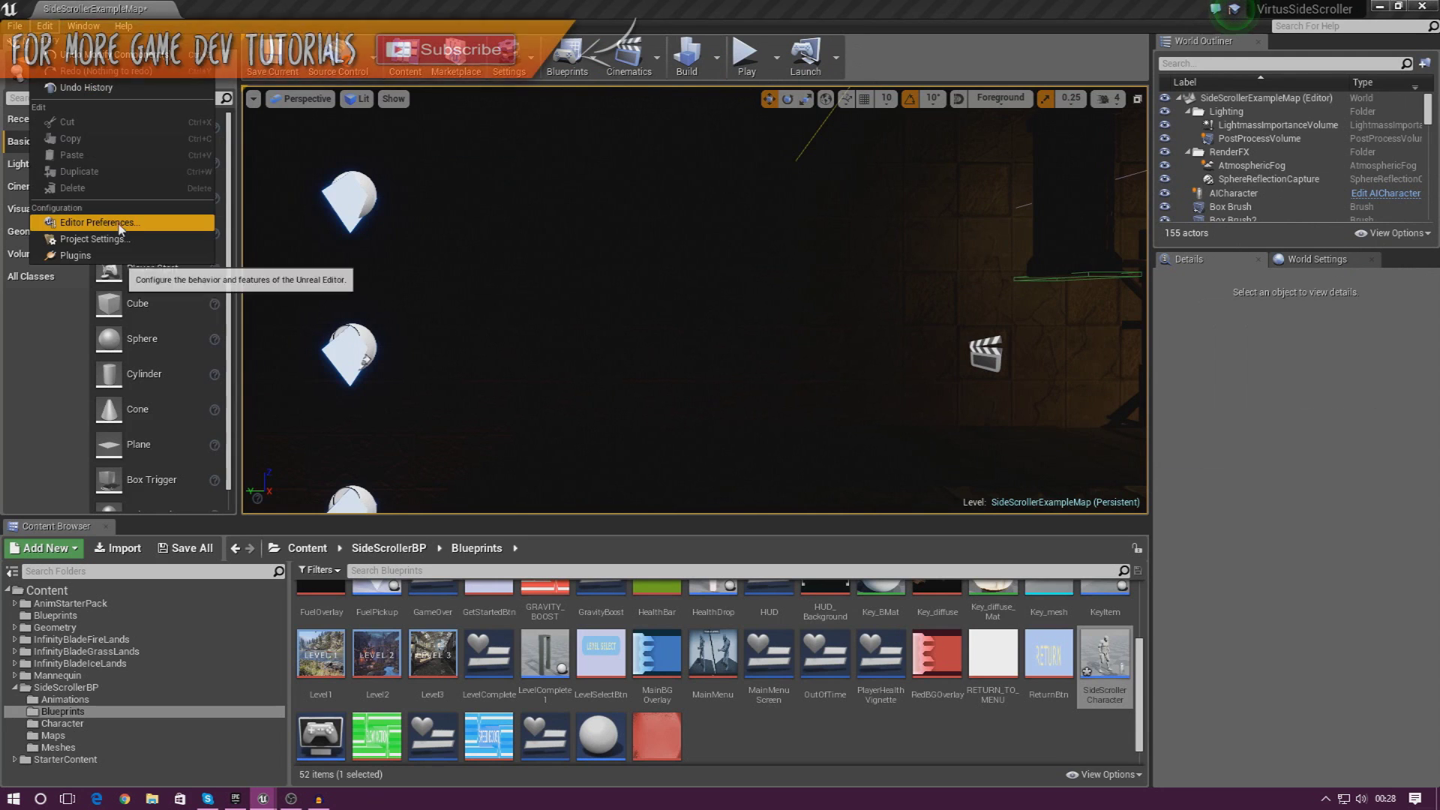
click(117, 238)
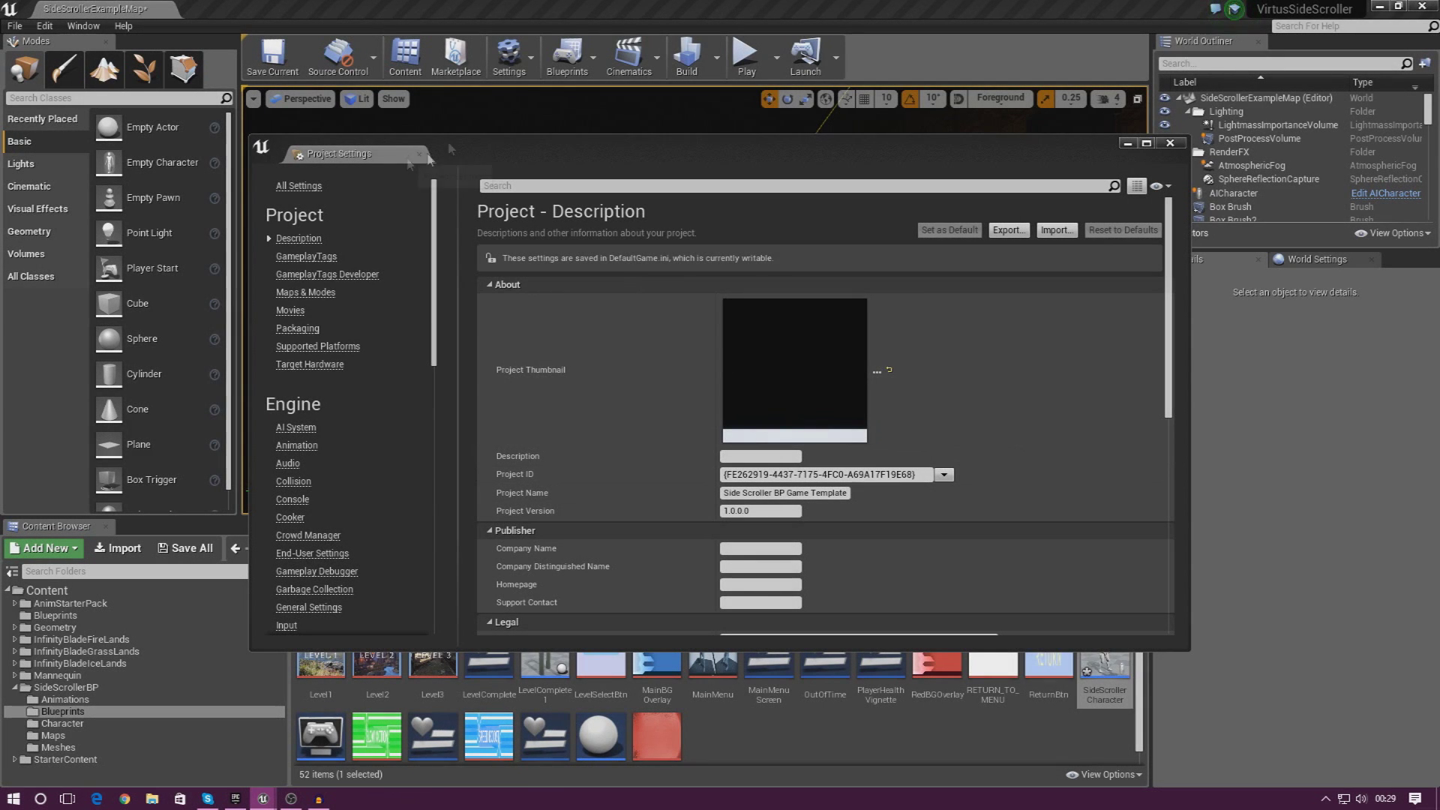
drag(429, 159, 480, 76)
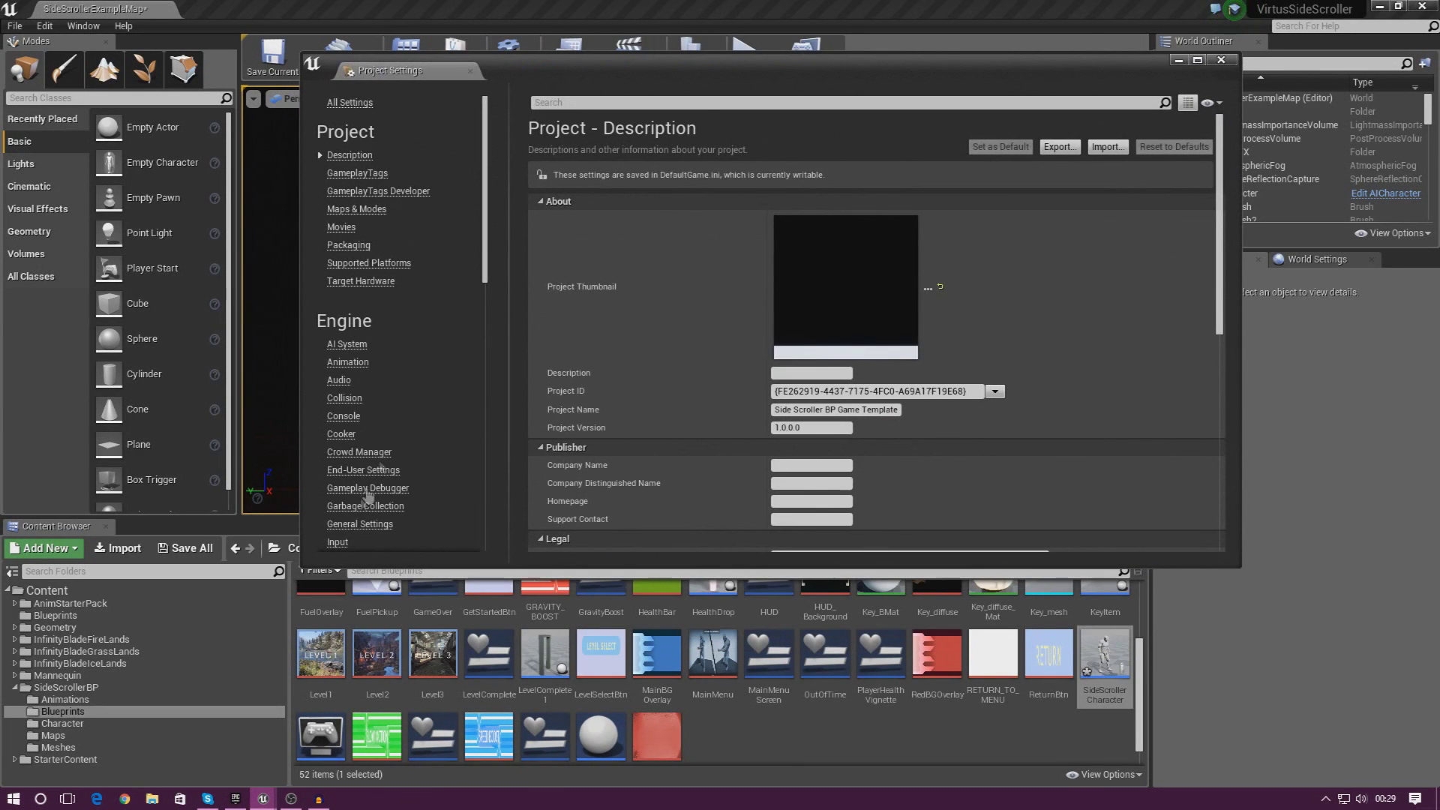
click(339, 544)
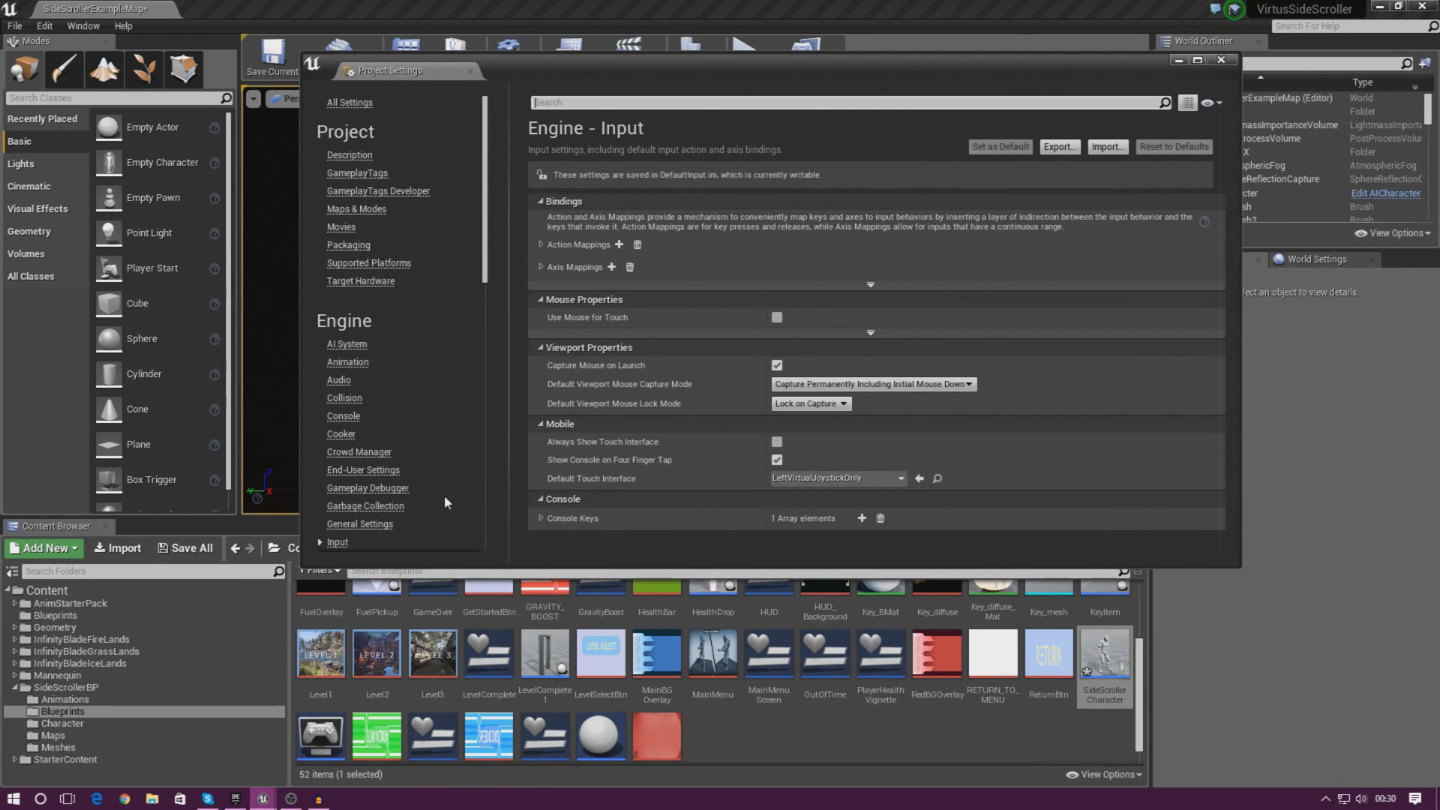
click(540, 245)
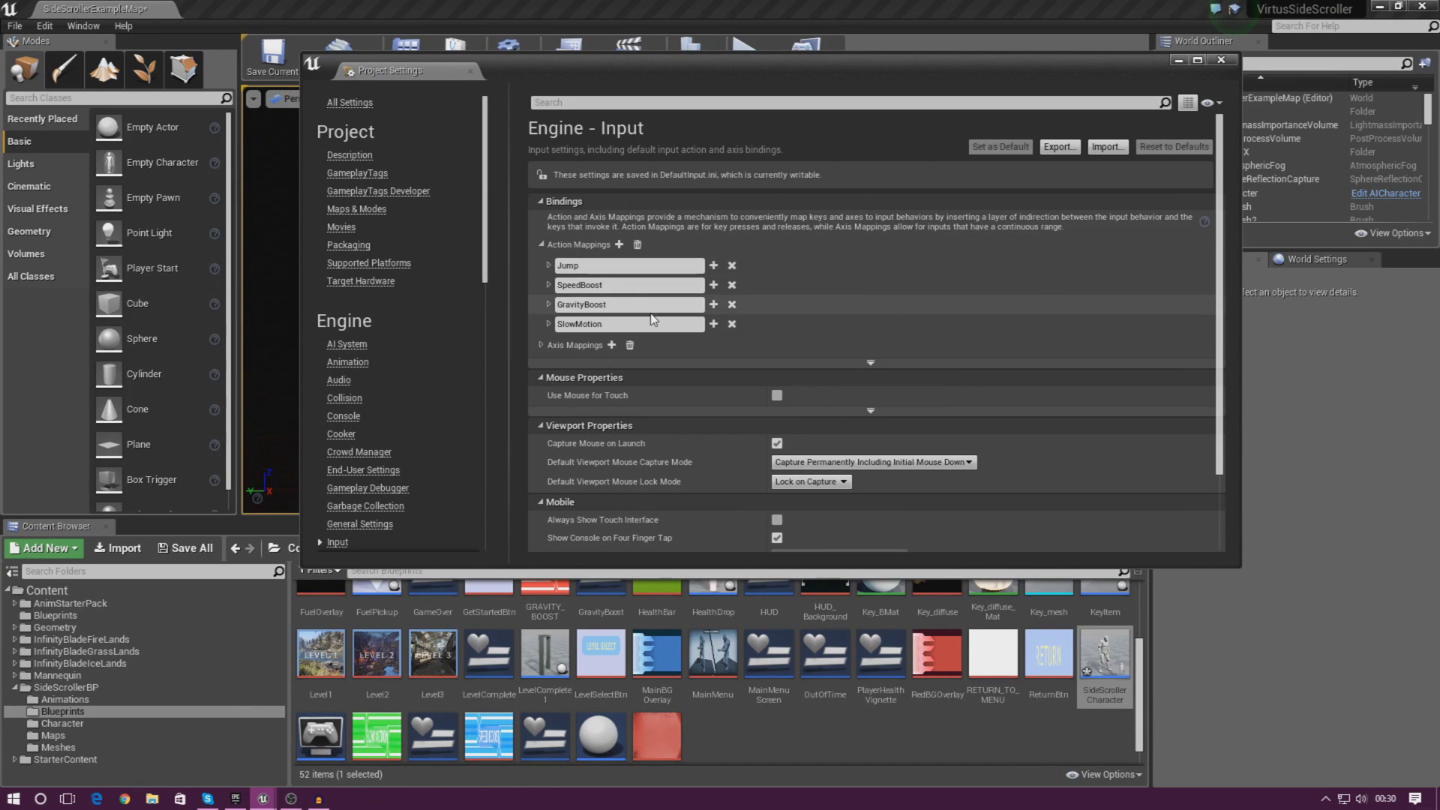
Step: Add an action mapping named Flashlight to the project's input bindings
click(619, 246)
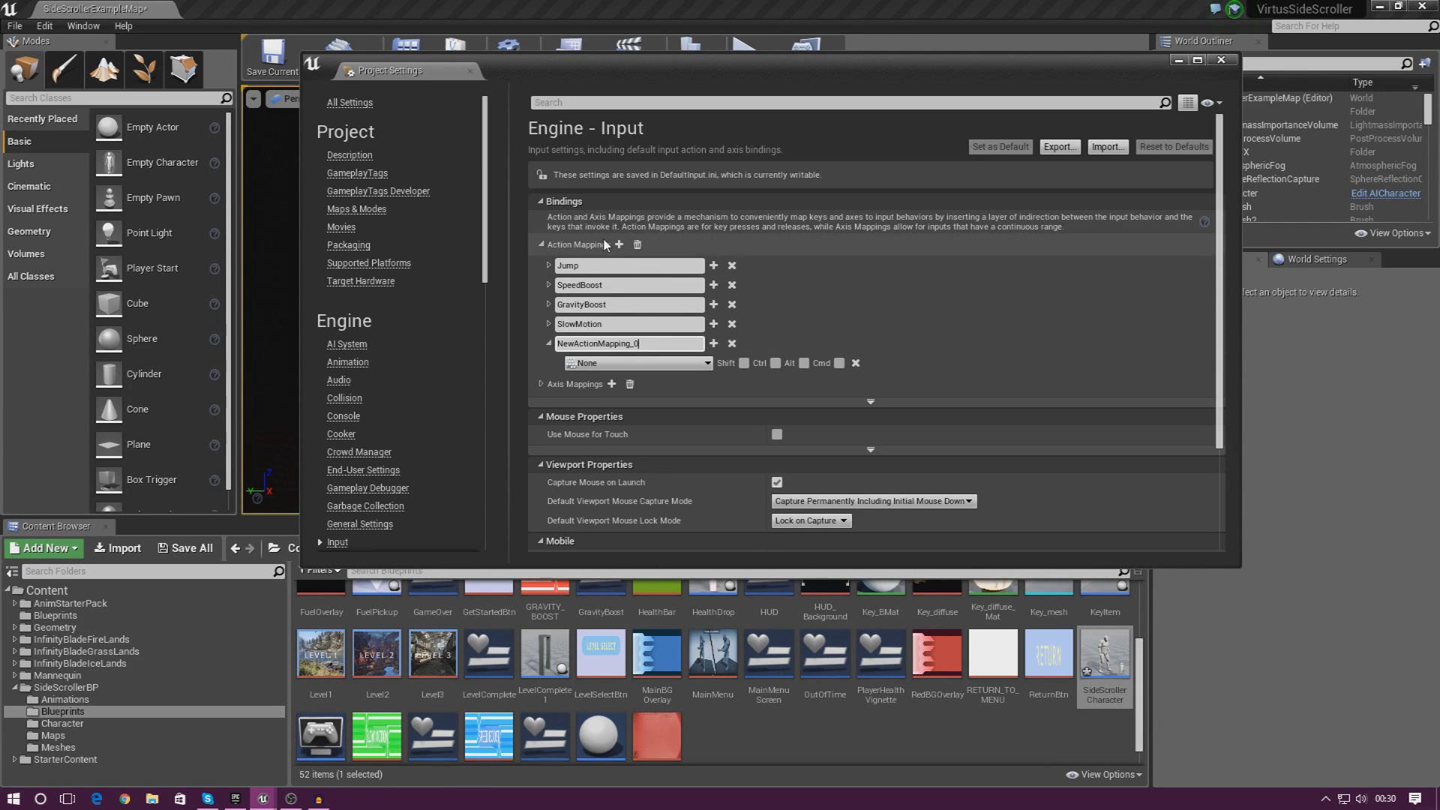
text(F)
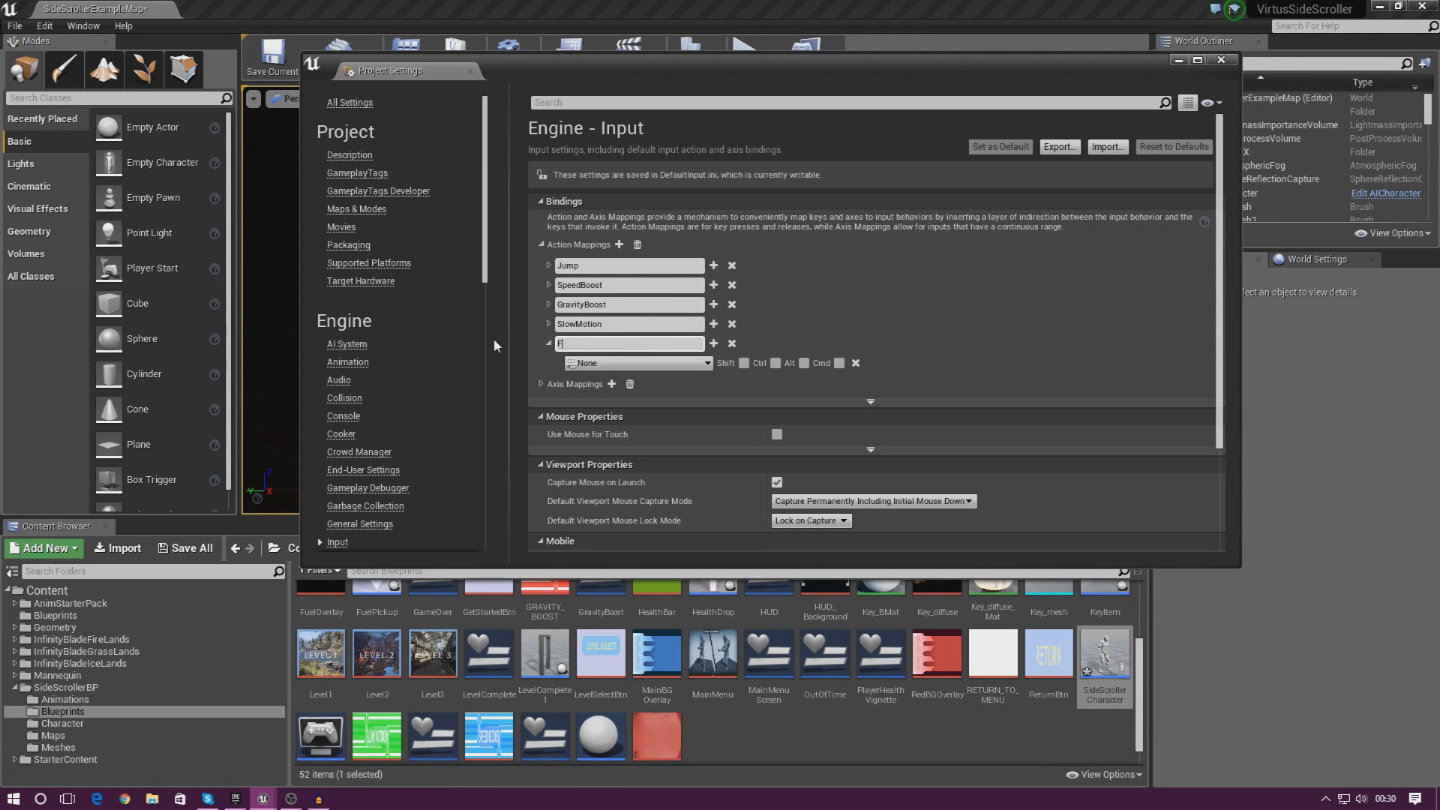
text(lashlight)
key(Return)
Step: Bind the Flashlight action mapping to the keyboard's F key and close the project settings
click(592, 363)
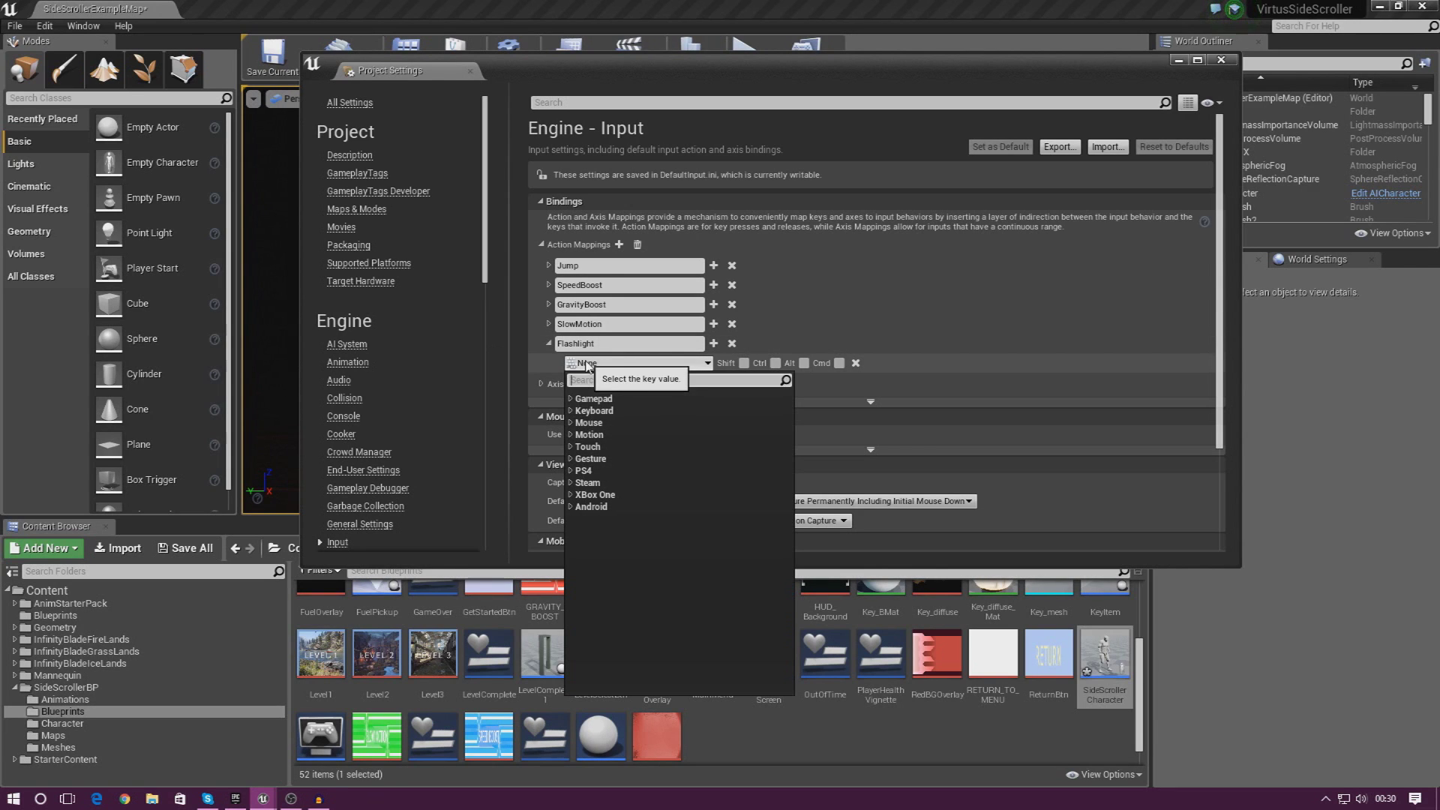
click(571, 411)
scroll(642, 546, down, 3)
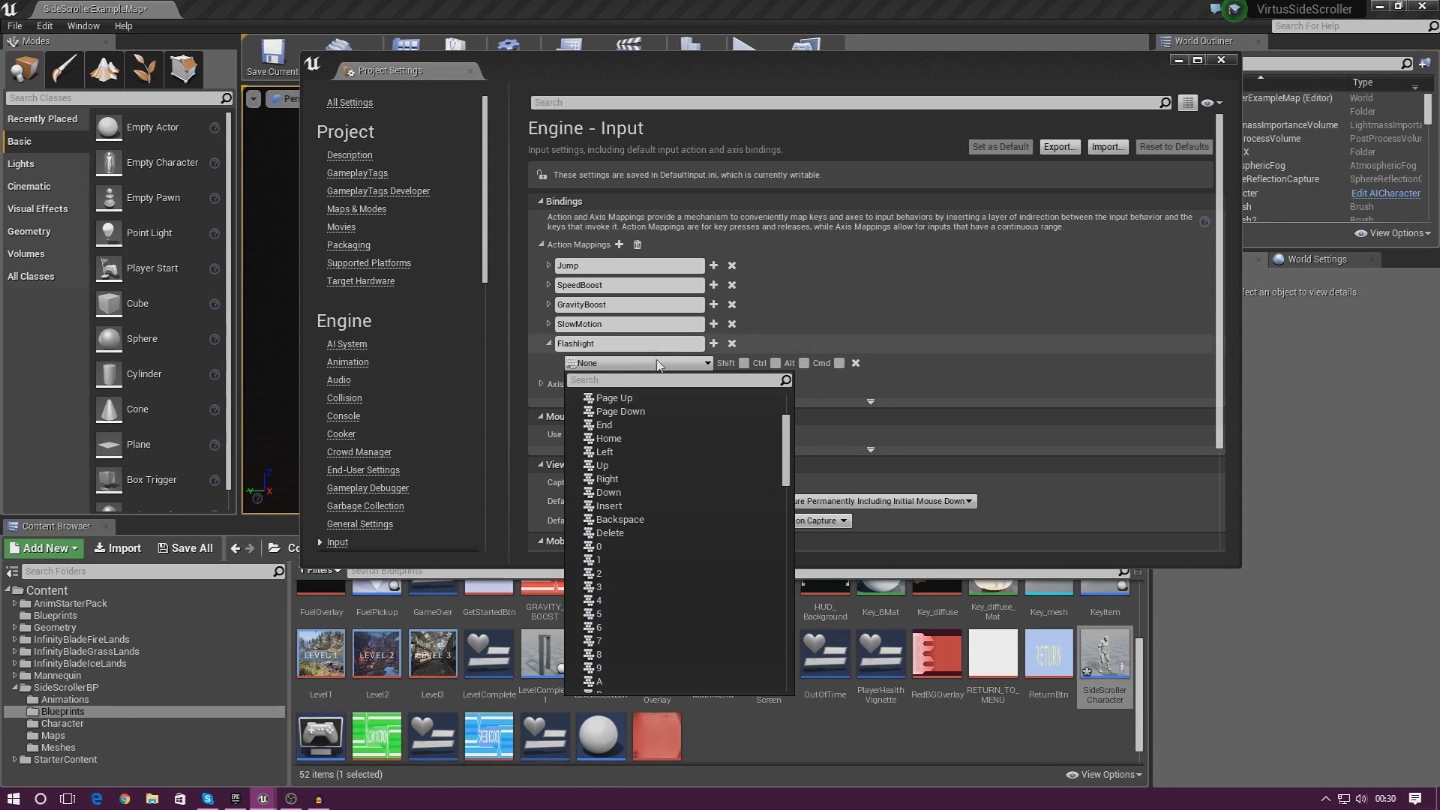
drag(786, 475, 788, 529)
click(613, 409)
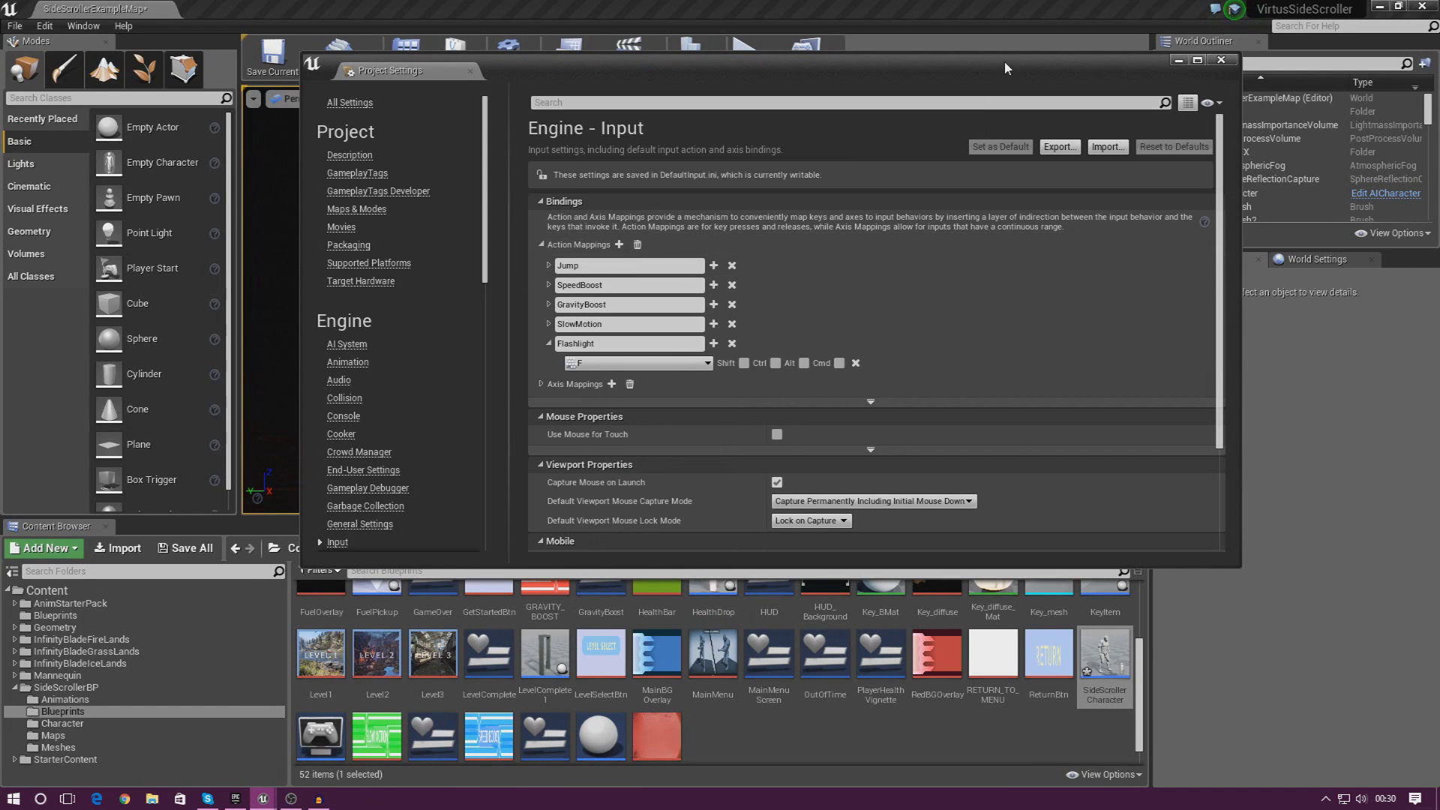
drag(1005, 67, 799, 153)
click(1016, 146)
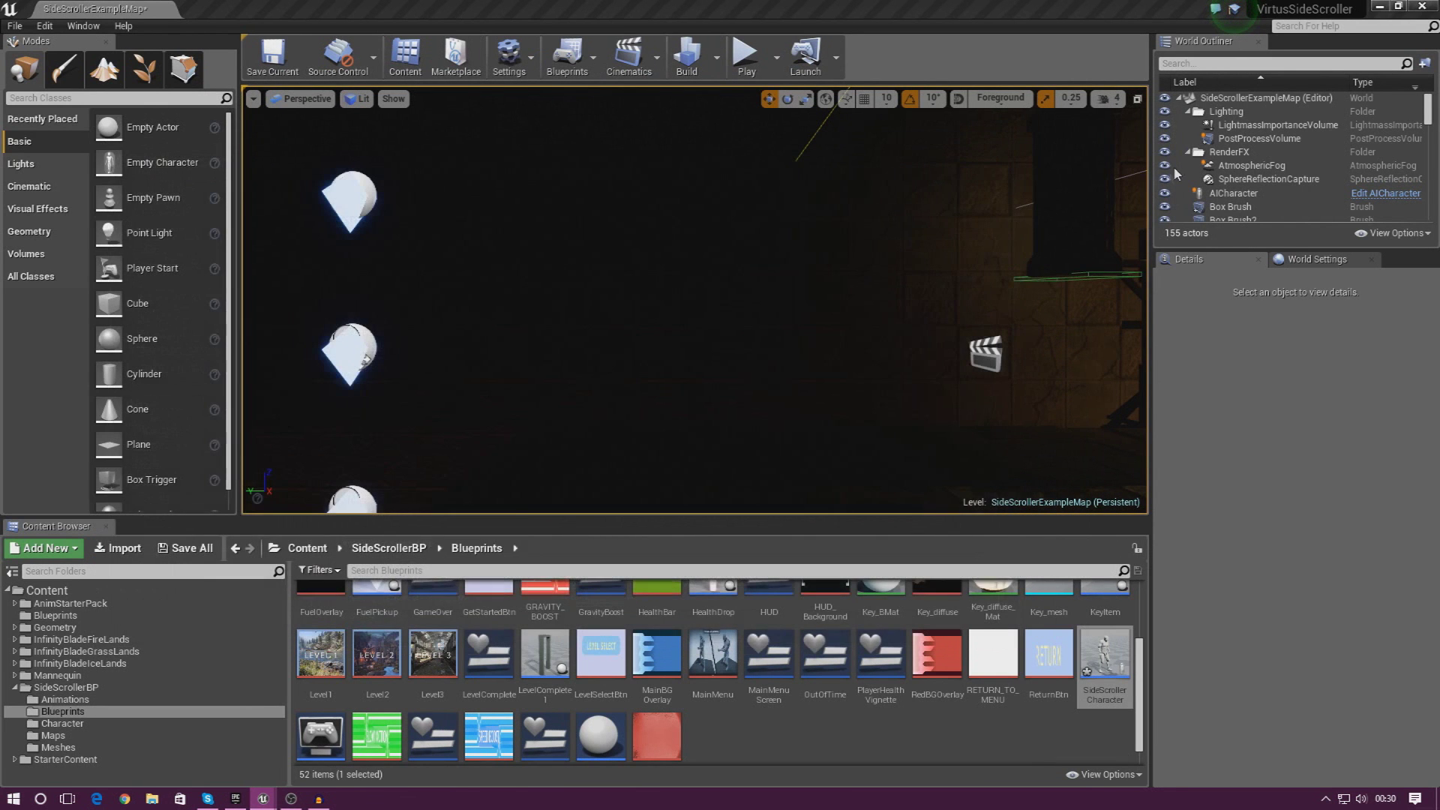
Step: Turn off the Visible rendering option of the spot light component in the SideScrollerCharacter blueprint
drag(1439, 9, 705, 1)
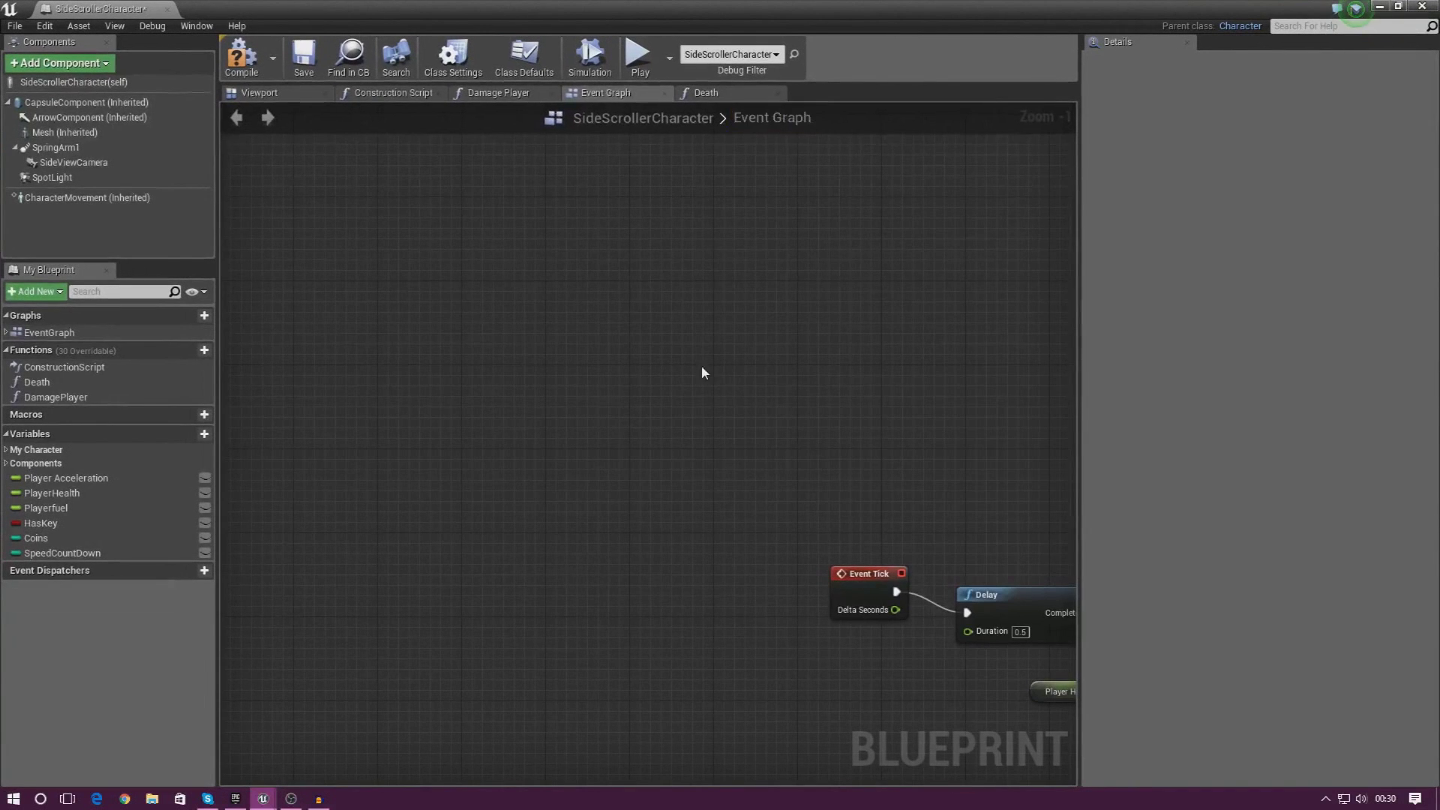
right_drag(443, 201, 640, 312)
right_drag(765, 341, 579, 387)
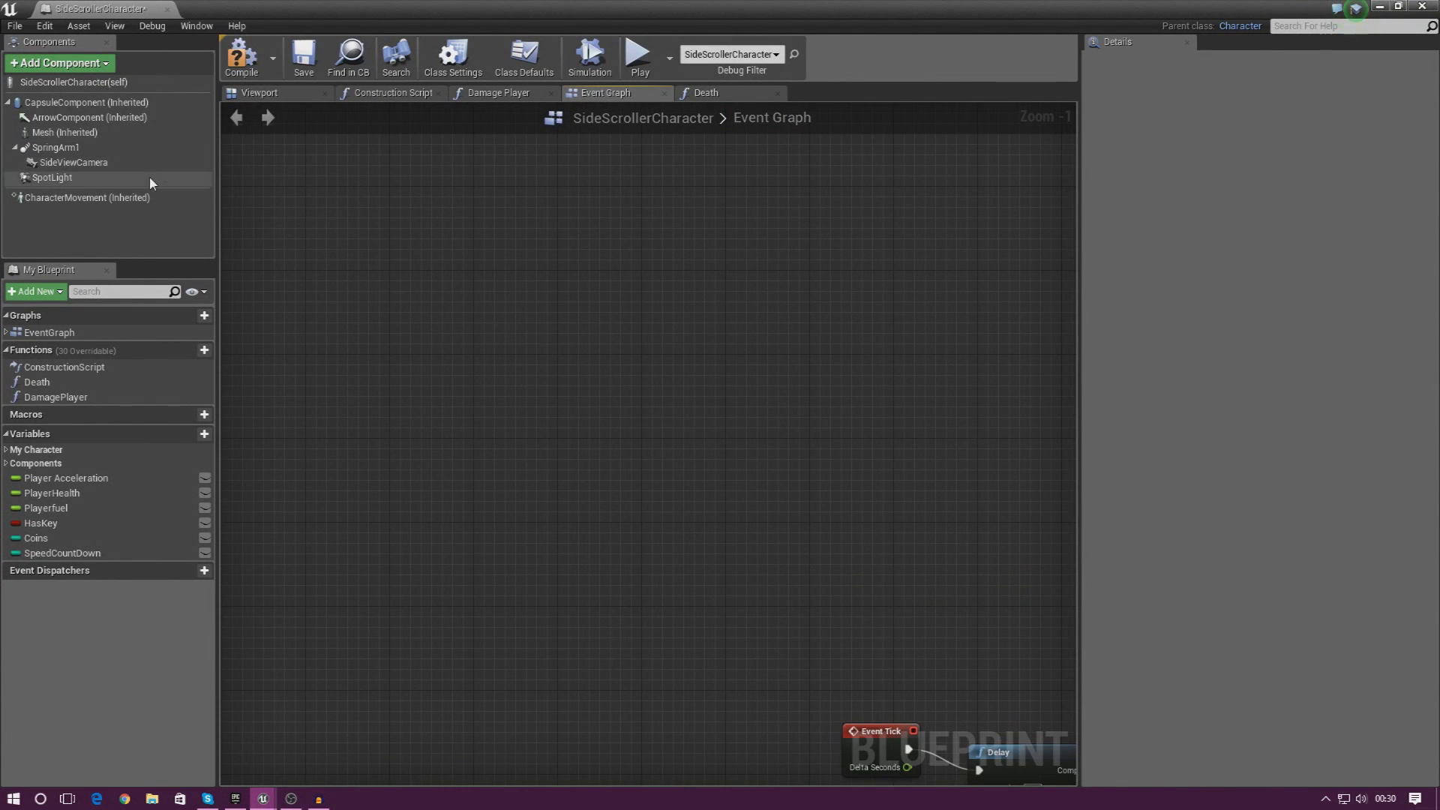
click(79, 178)
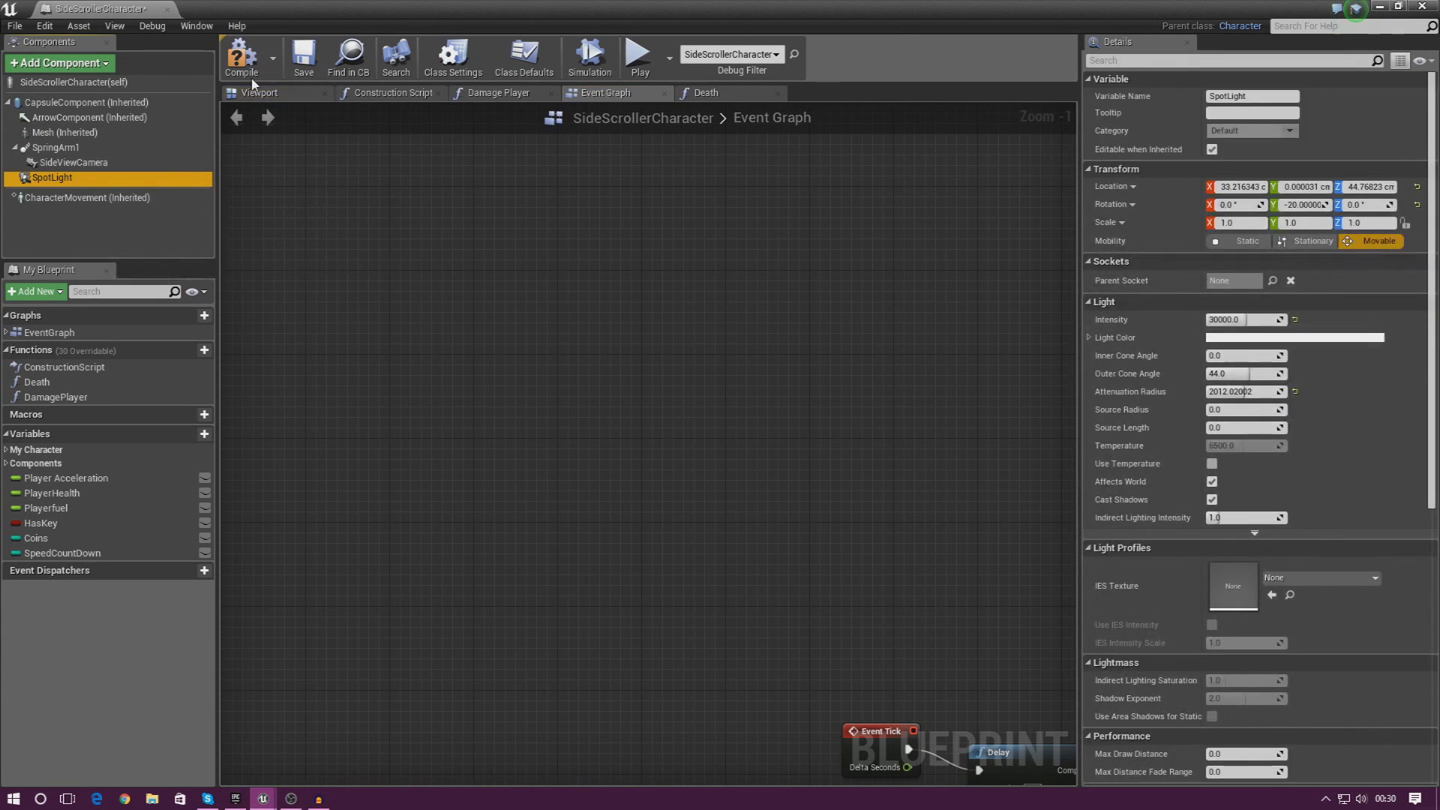
click(257, 93)
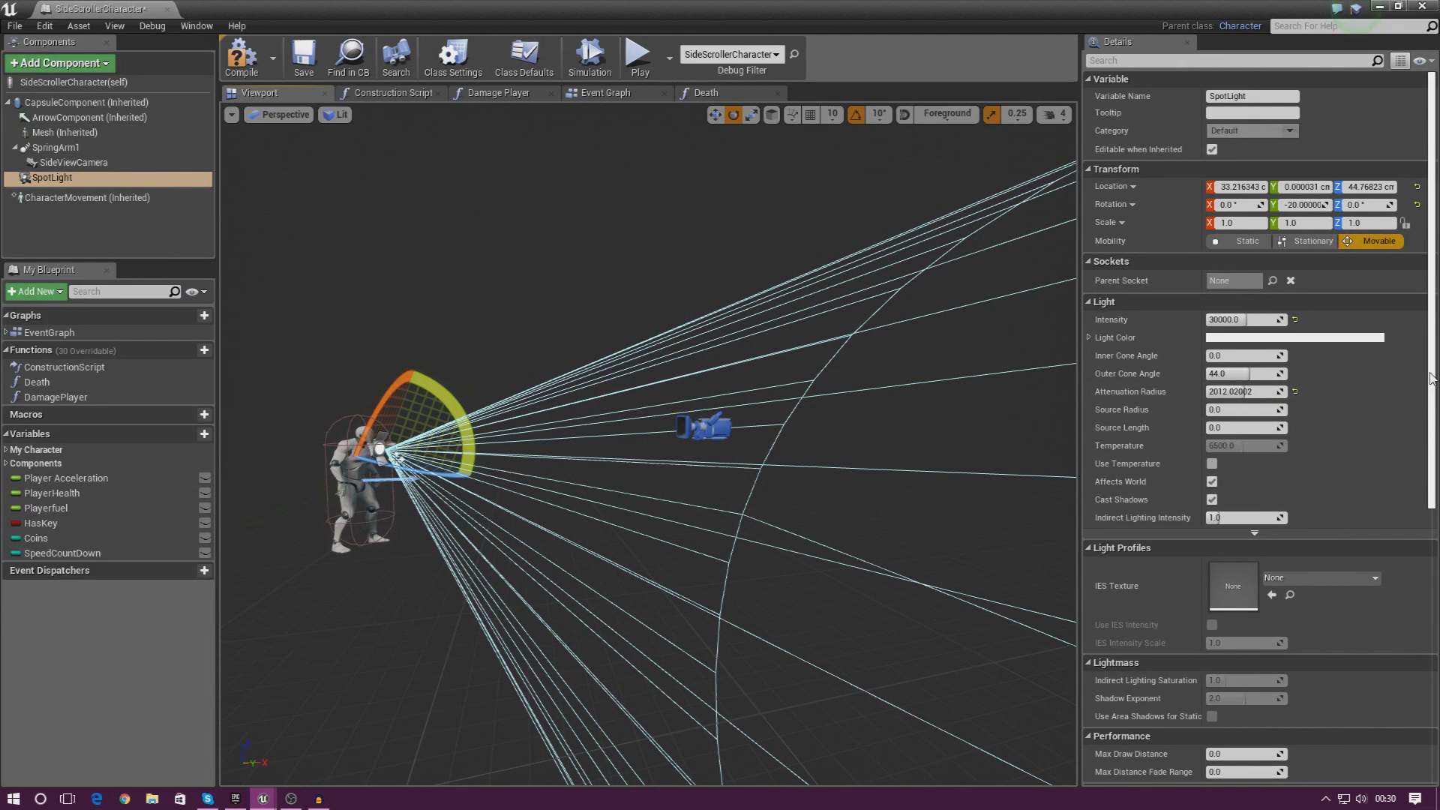
drag(1431, 379, 1437, 597)
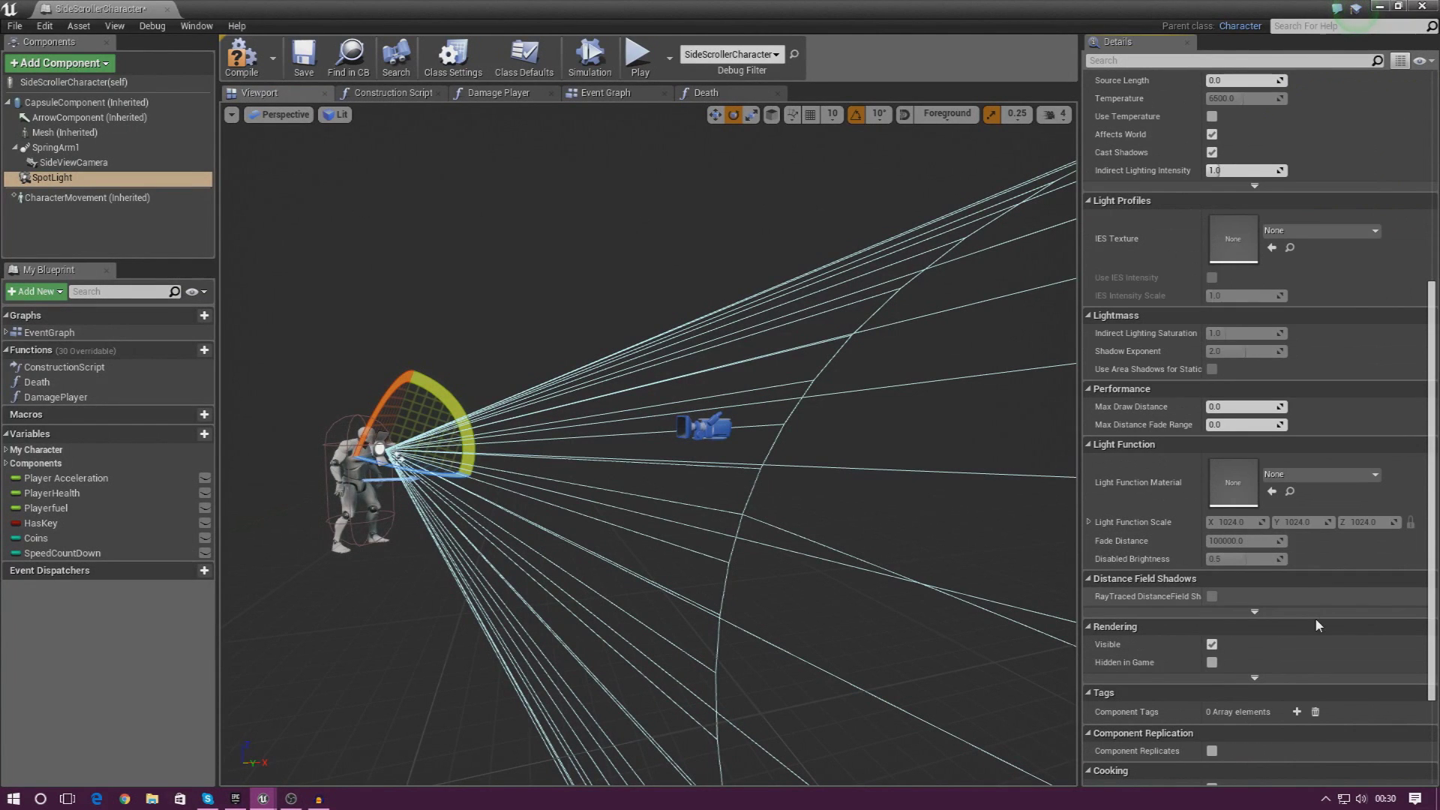
click(1212, 644)
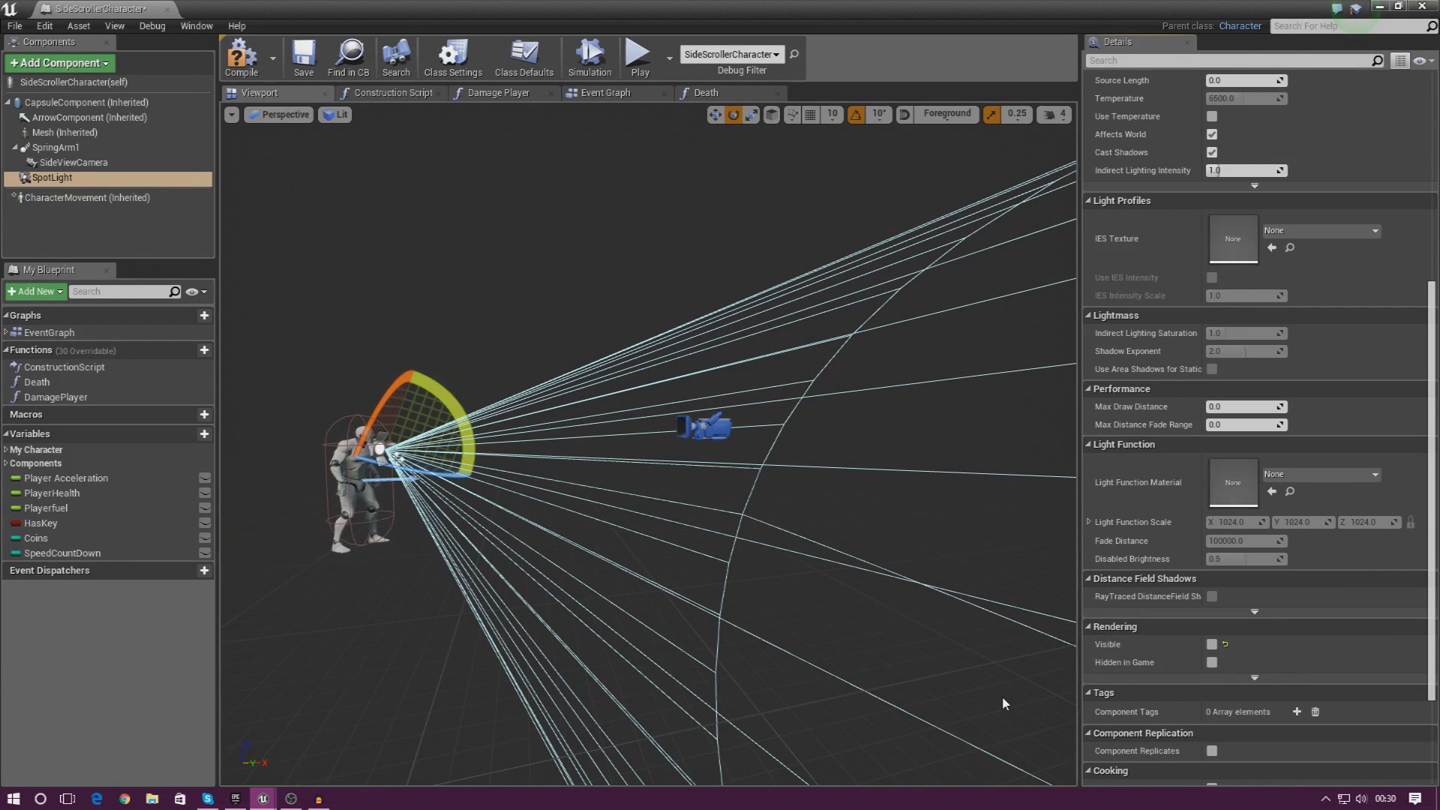
Step: Playtest the level to check that the character starts with the spot light off, and end the session
scroll(1176, 668, down, 3)
scroll(1176, 676, up, 8)
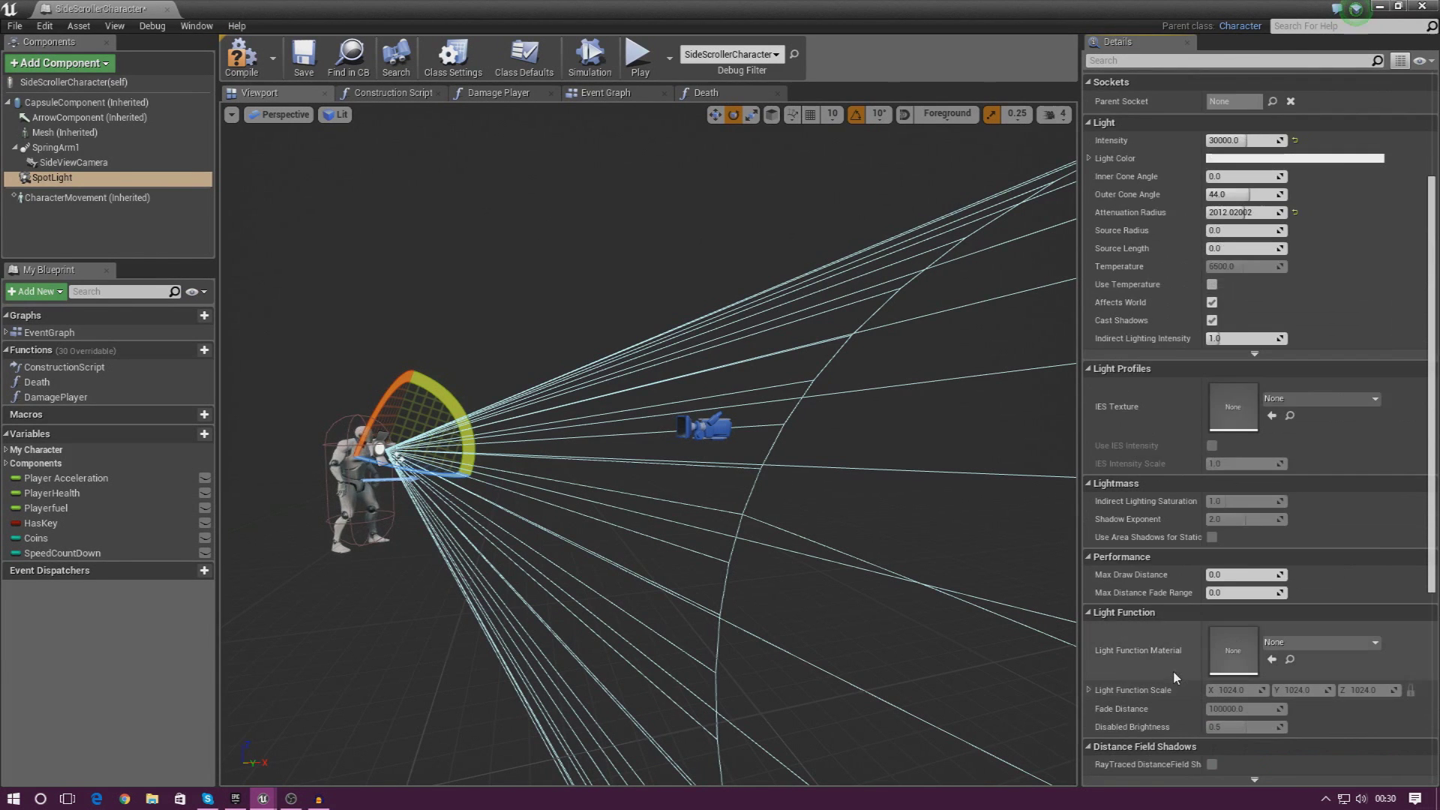
scroll(1174, 682, up, 3)
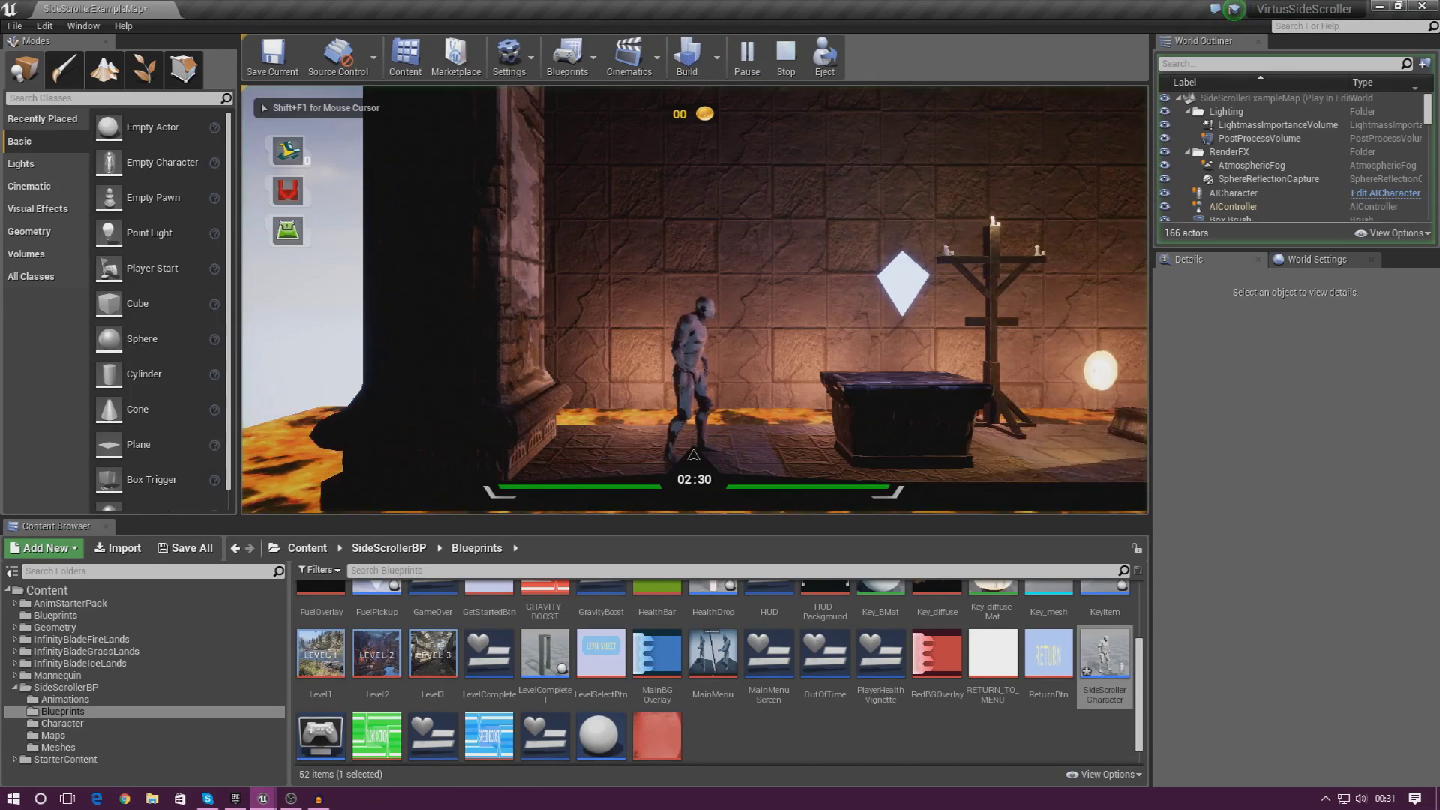
key(Escape)
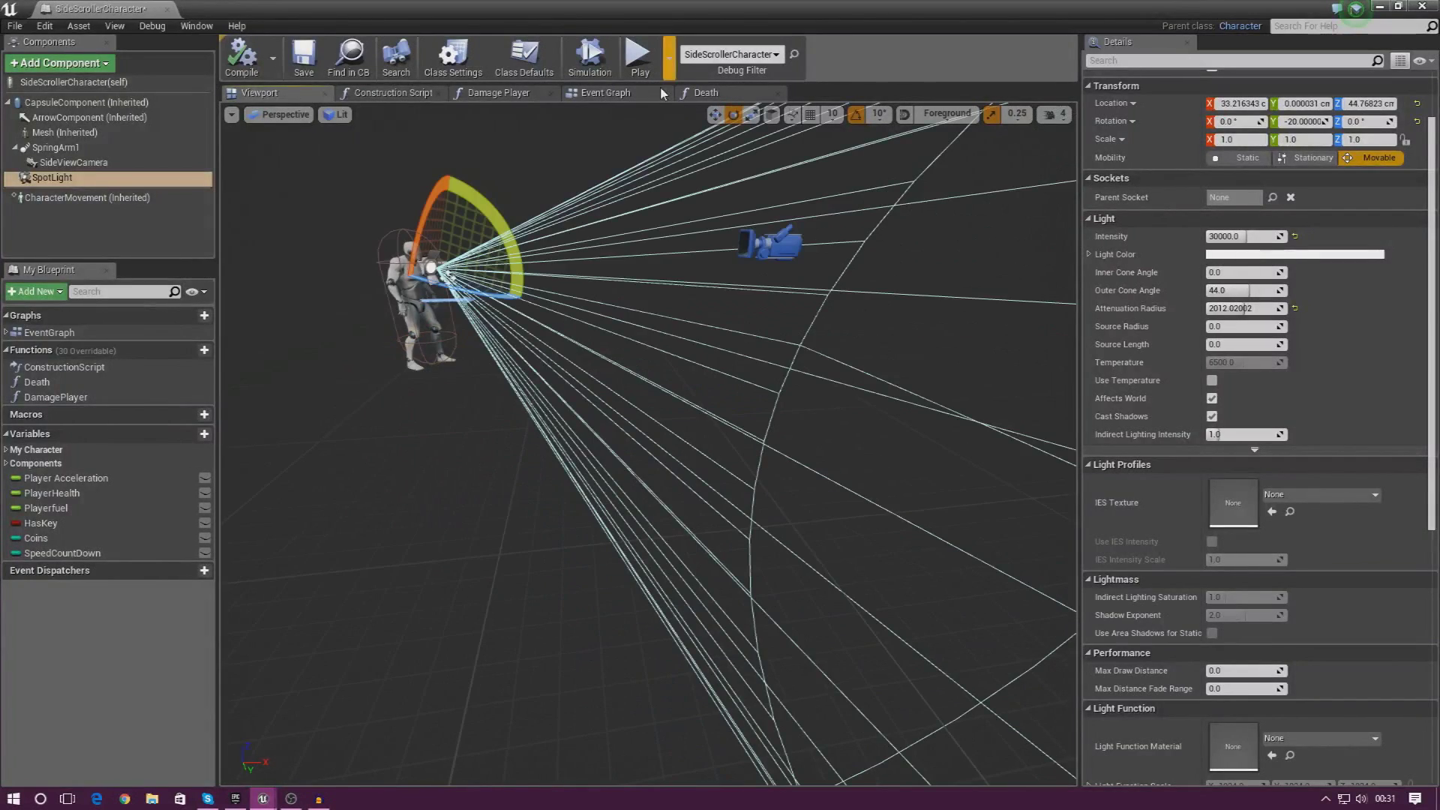
Step: Add an InputAction Flashlight event node in an empty area of the character's Event Graph
click(604, 93)
right_drag(713, 395, 537, 390)
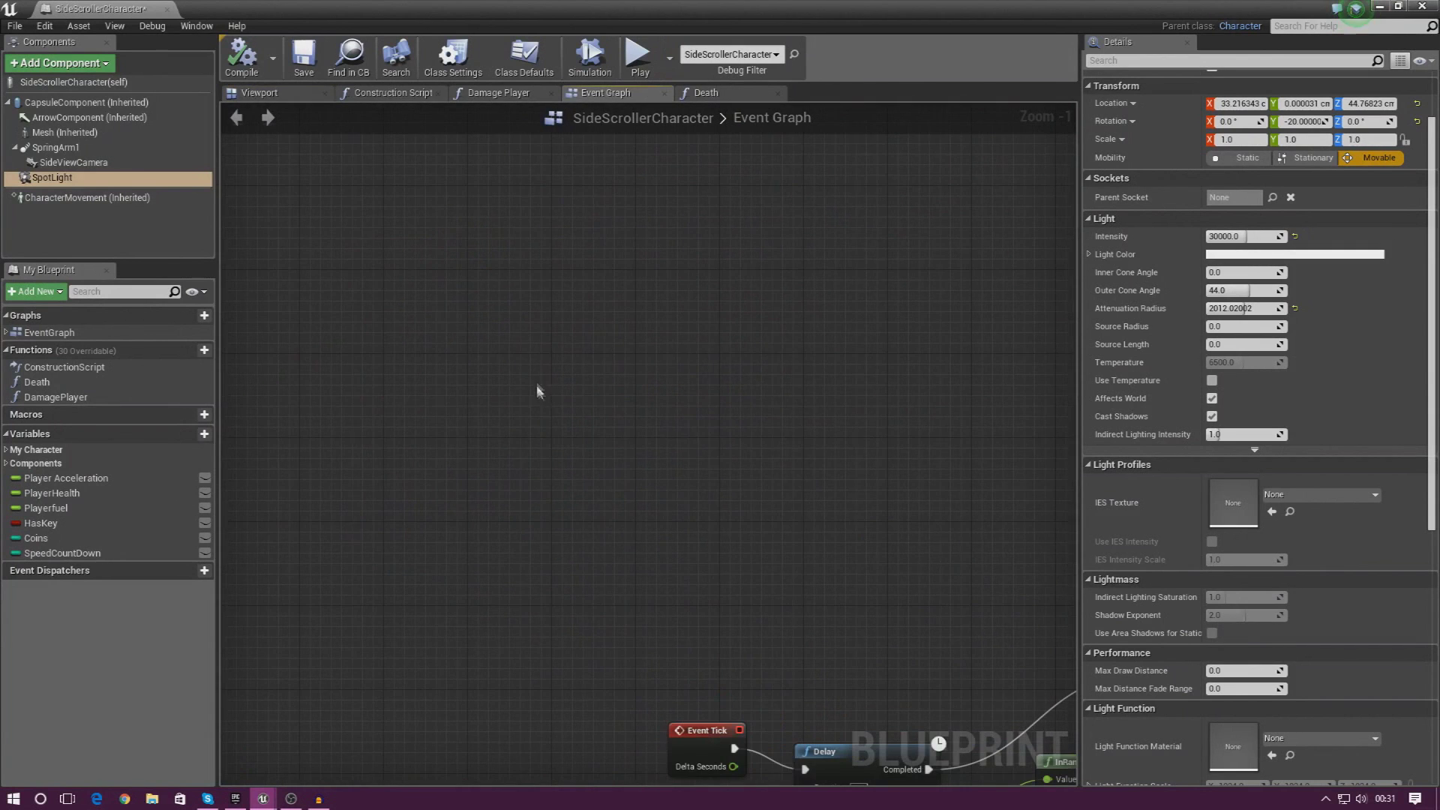
right_click(529, 349)
text(f)
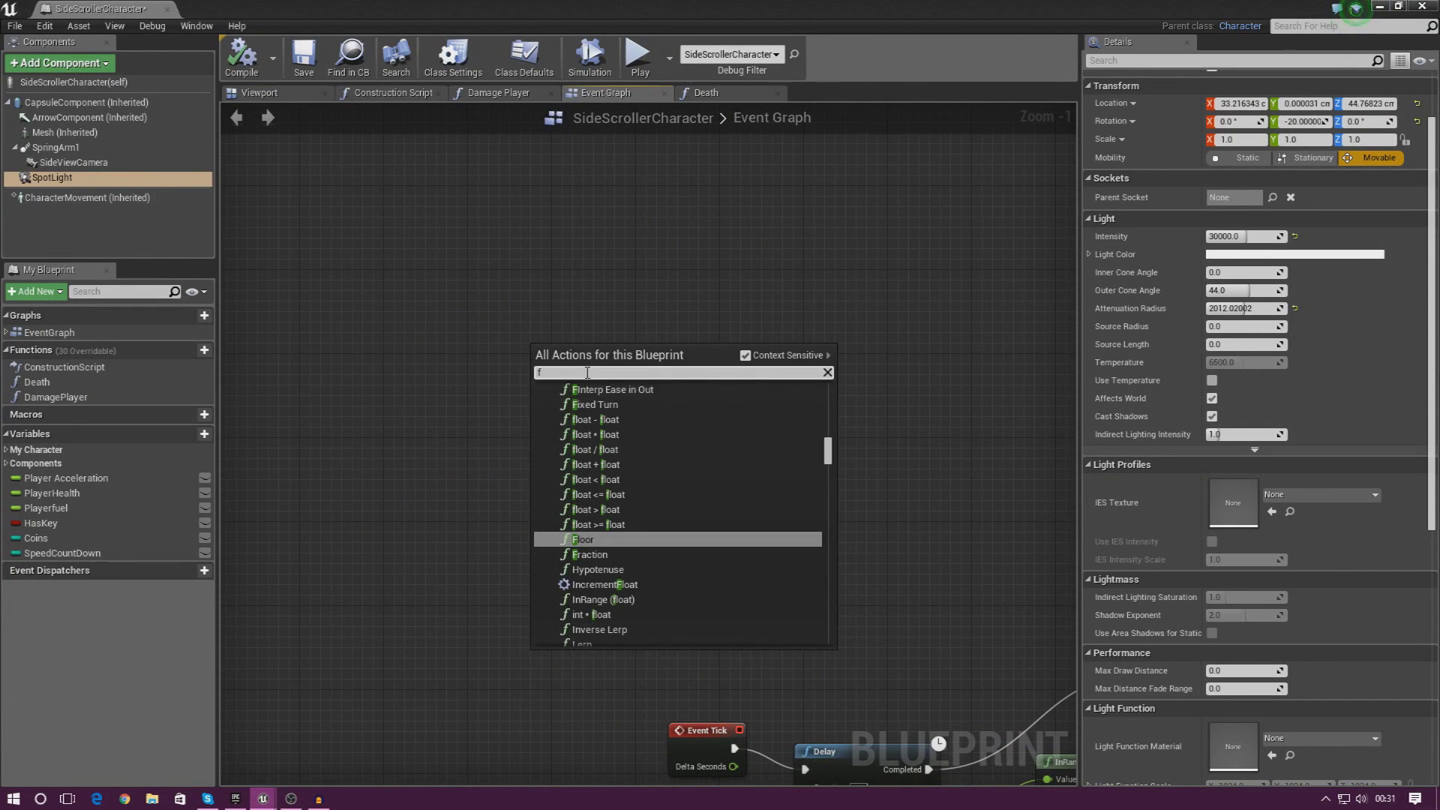
text(lashlig)
key(Return)
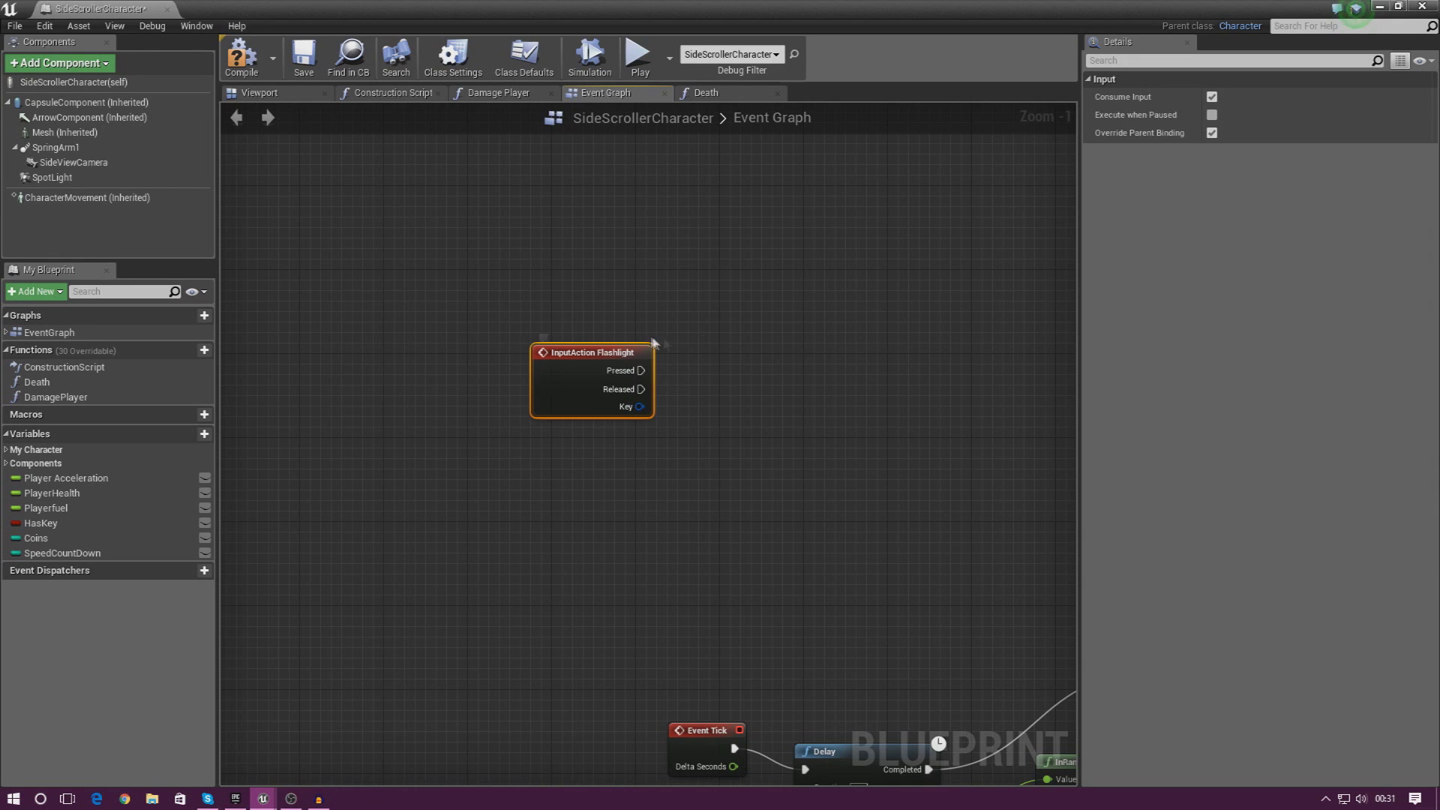
Step: Add a FlipFlop node driven by the Pressed output of the InputAction Flashlight event
right_drag(695, 375, 531, 375)
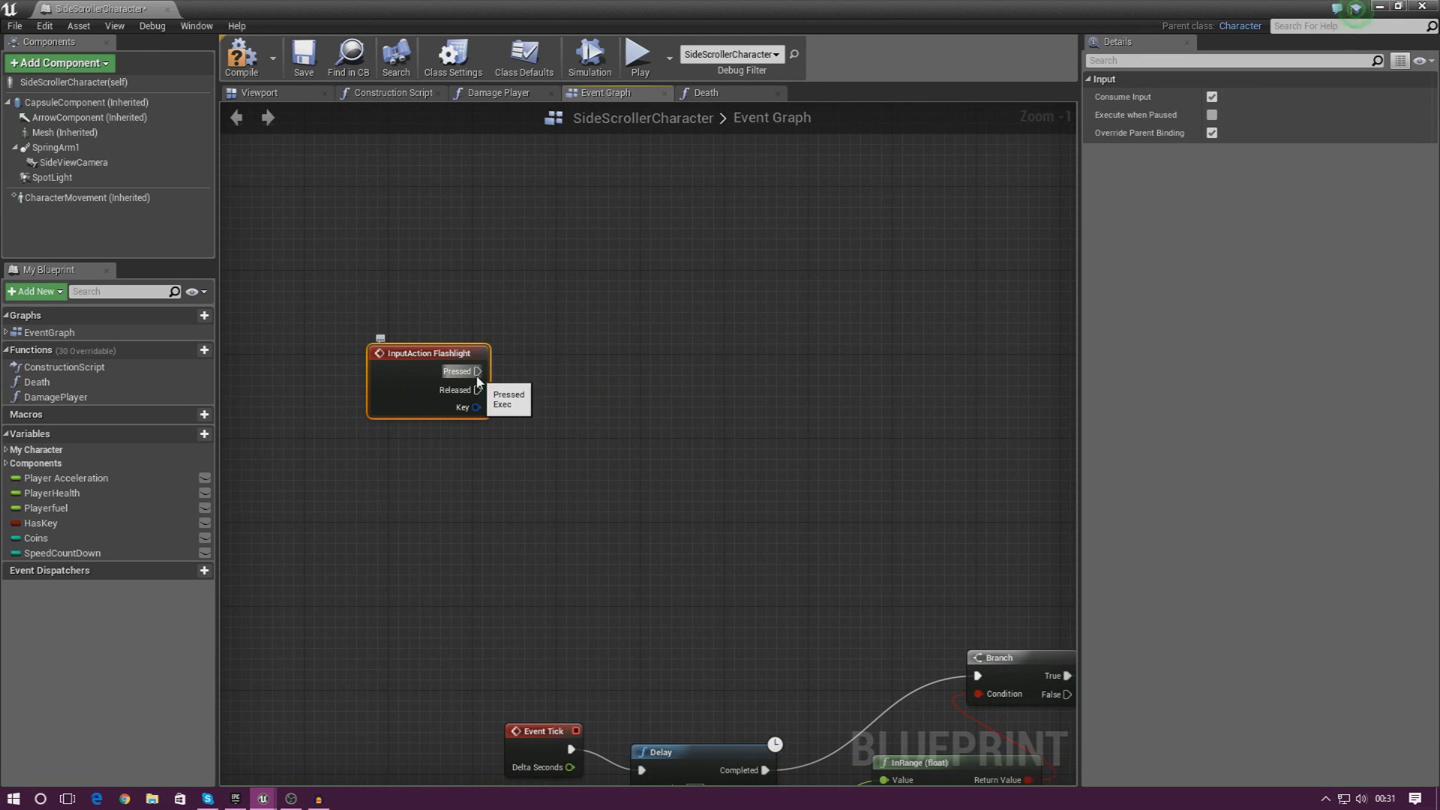
drag(477, 372, 603, 322)
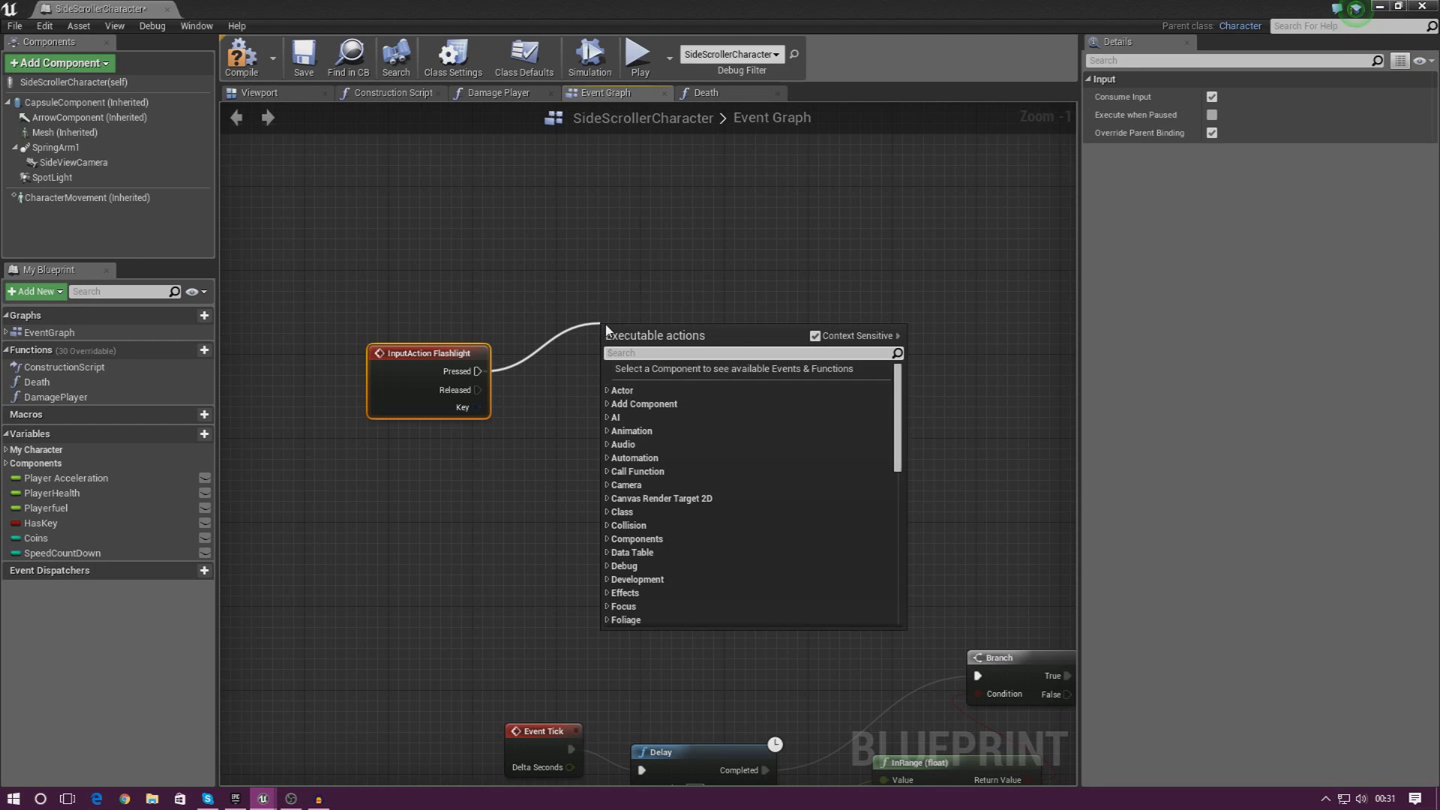
text(flip flop)
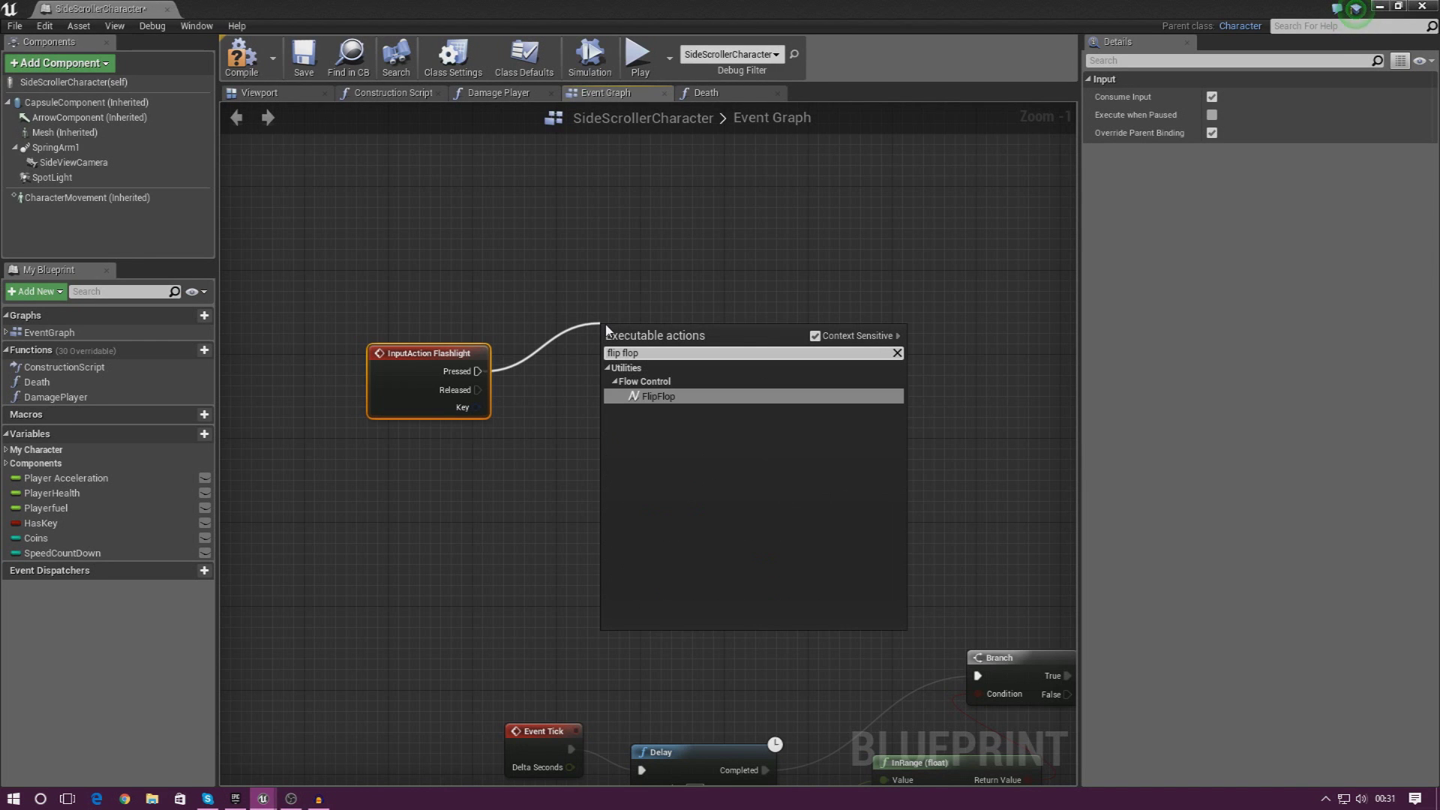
key(Return)
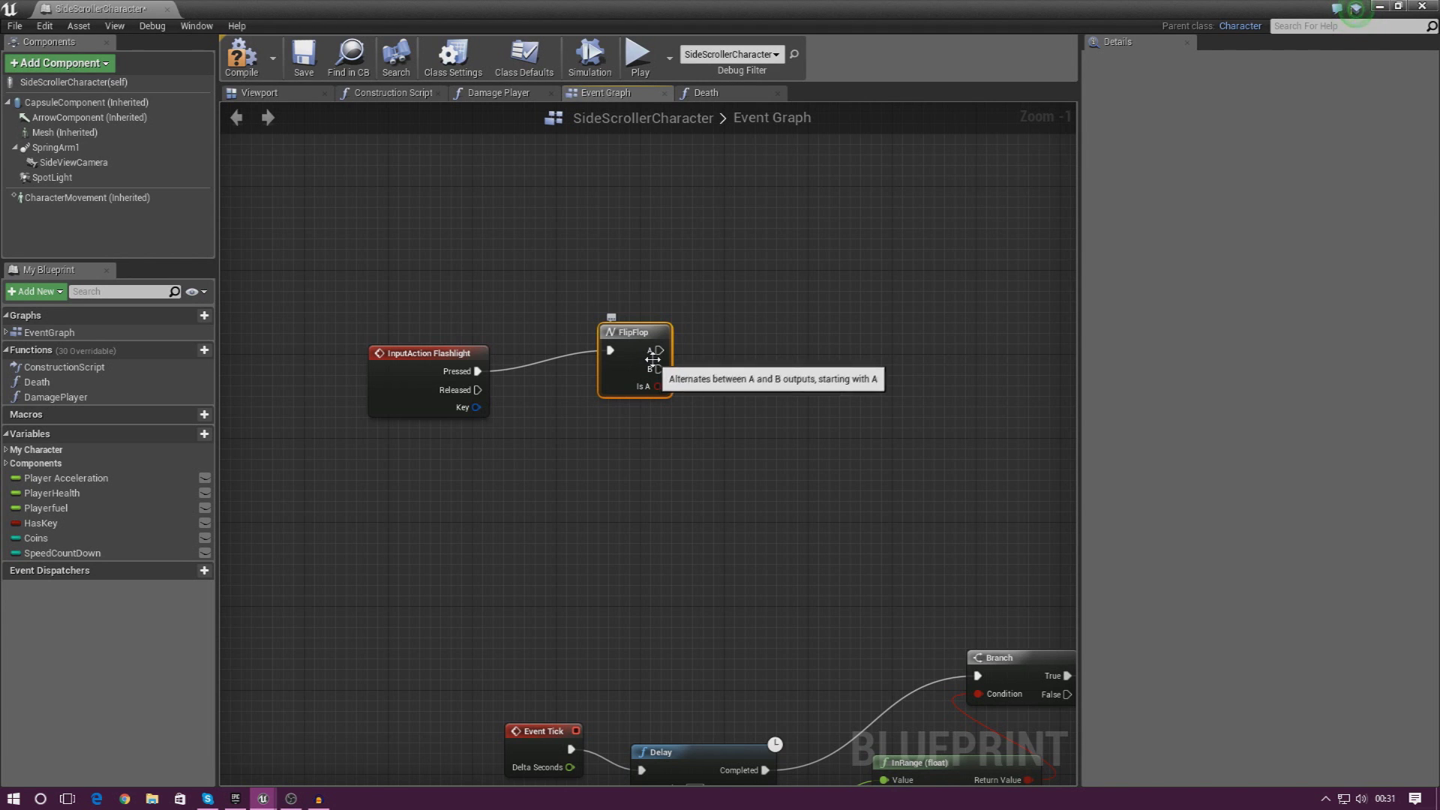
Step: Add a Toggle Visibility node for the spot light, connect it to the FlipFlop's A output, and move it up to make room
right_drag(740, 352, 651, 351)
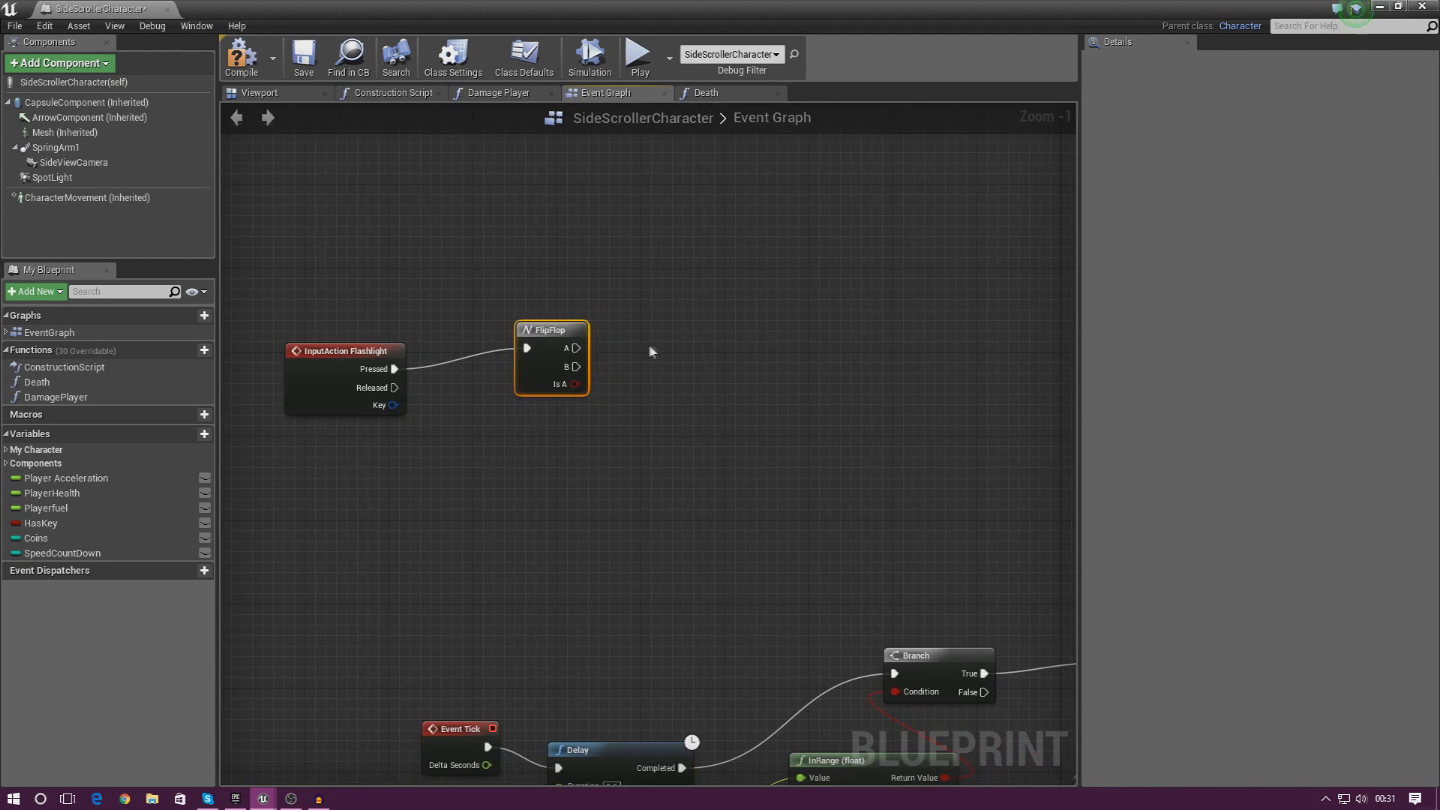
drag(575, 348, 655, 328)
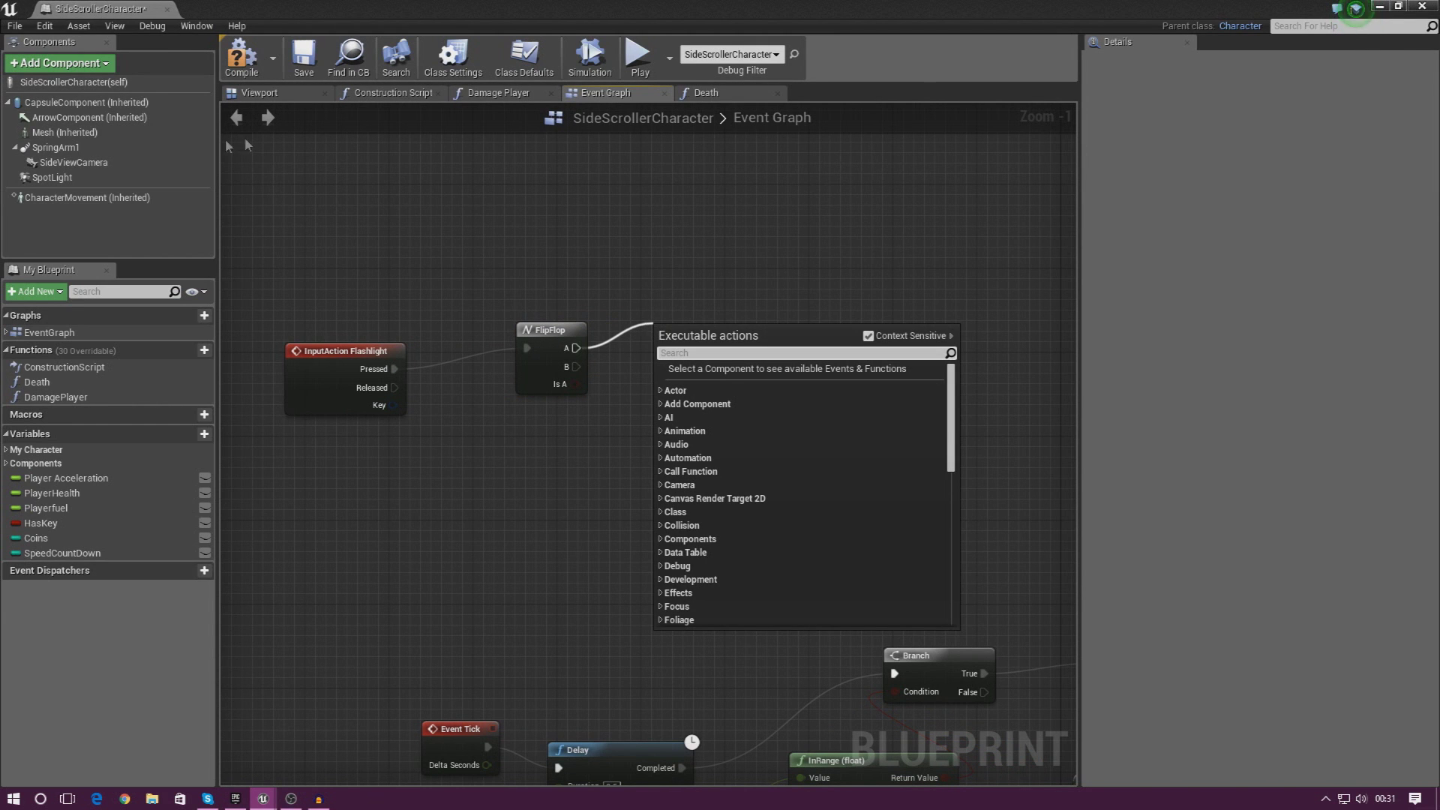
click(106, 177)
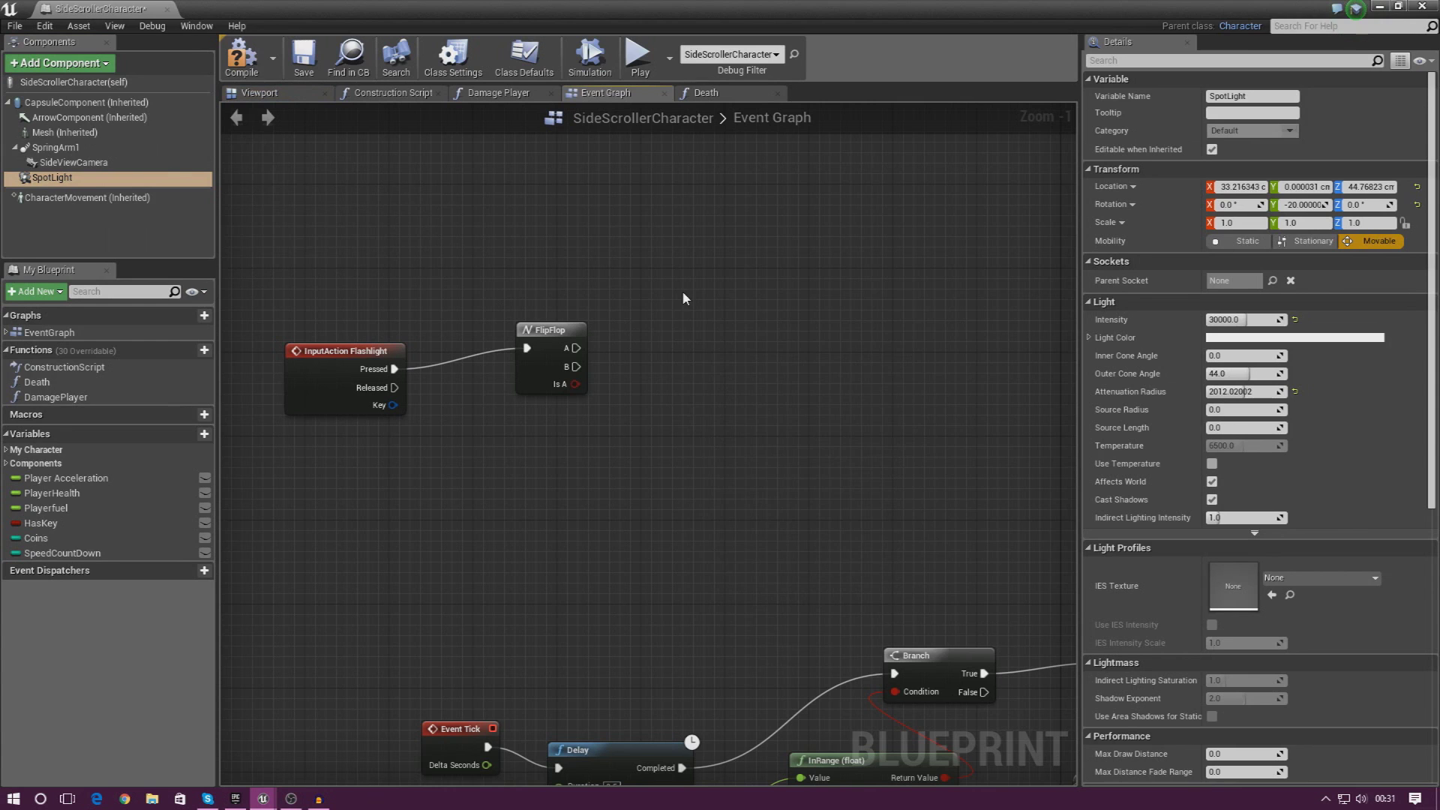
right_click(682, 293)
text(togg)
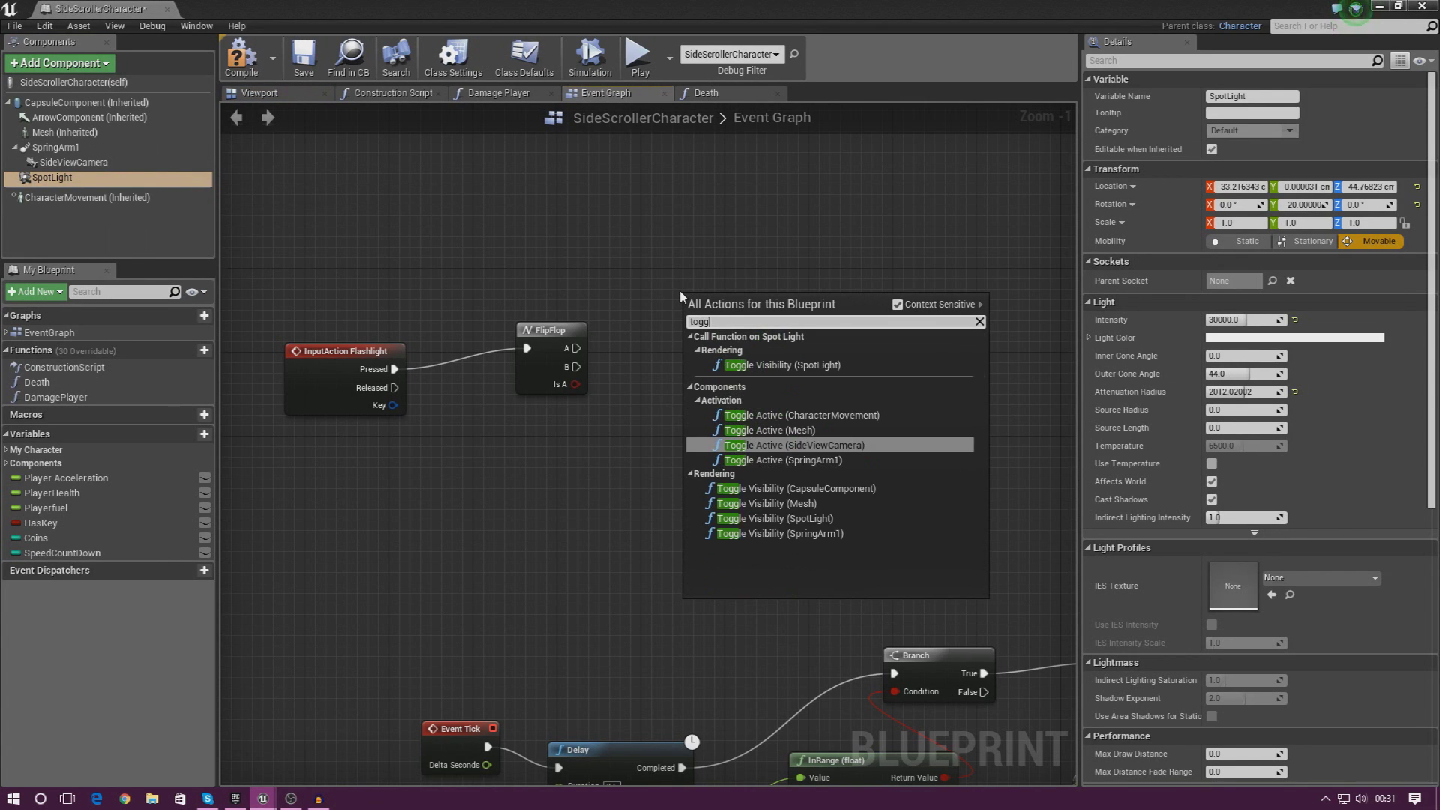
text(le visi)
key(Return)
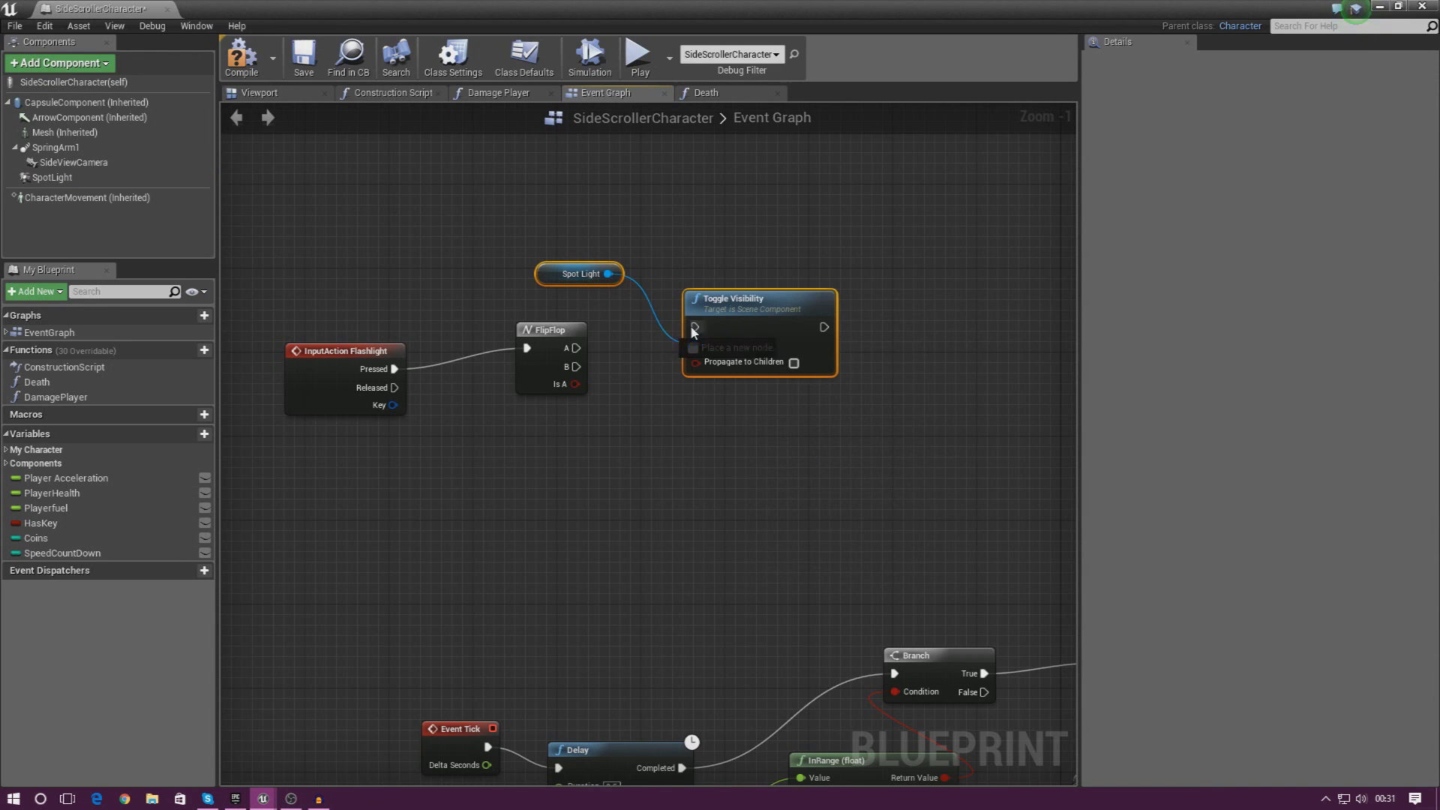
drag(694, 332, 582, 356)
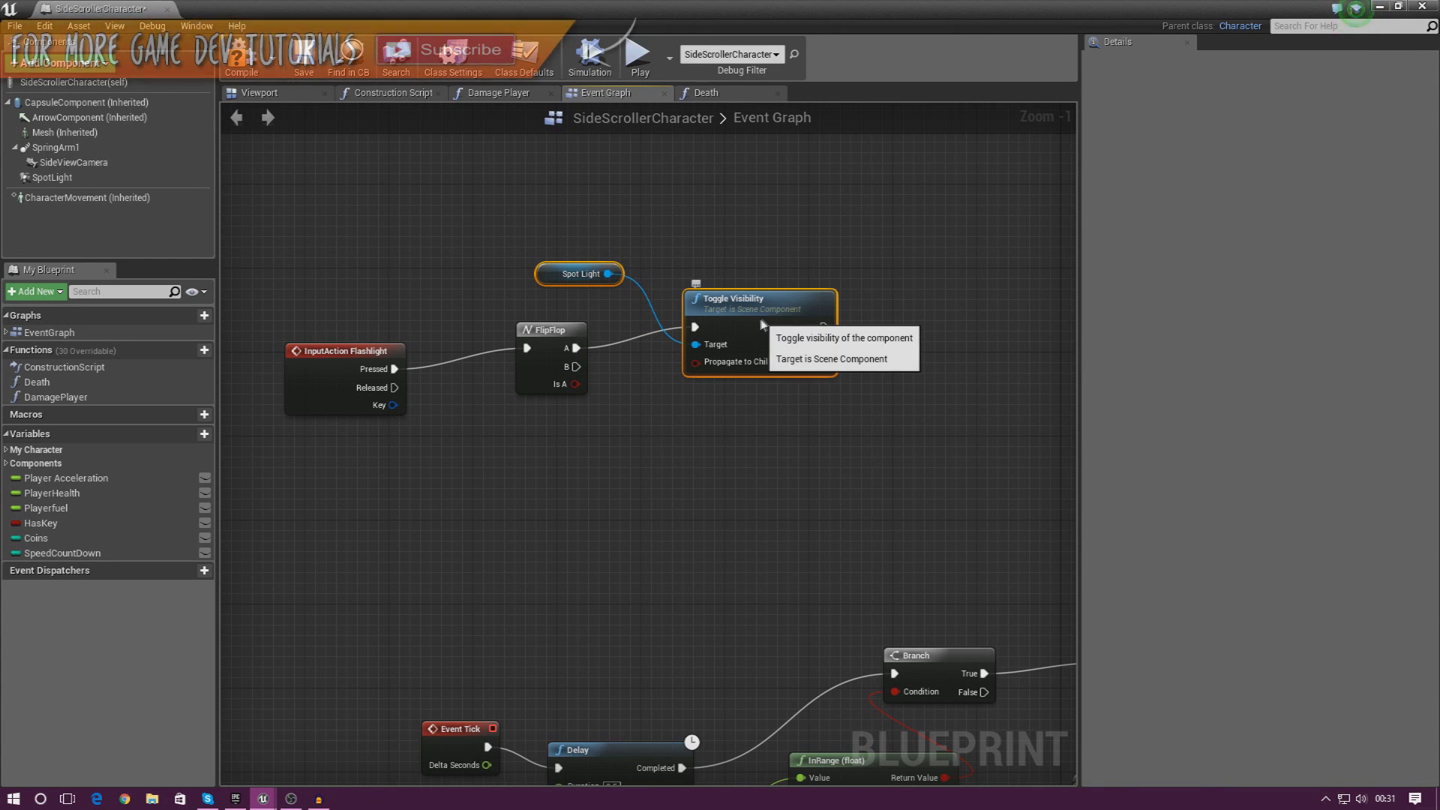
drag(760, 304, 793, 274)
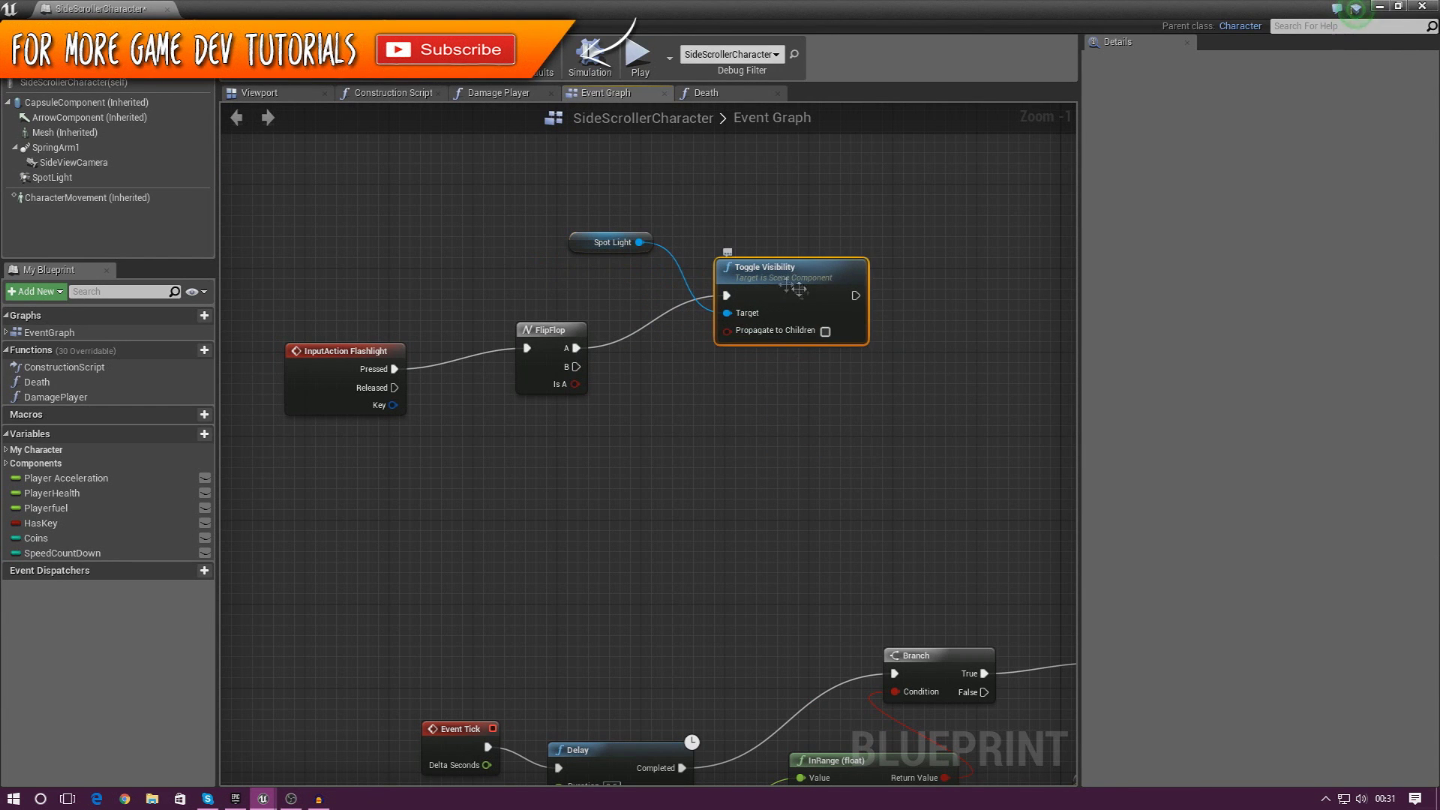
Step: Duplicate the Toggle Visibility node, wire the copy to the FlipFlop's B output and the Spot Light reference, and compile the blueprint
key(ctrl+c)
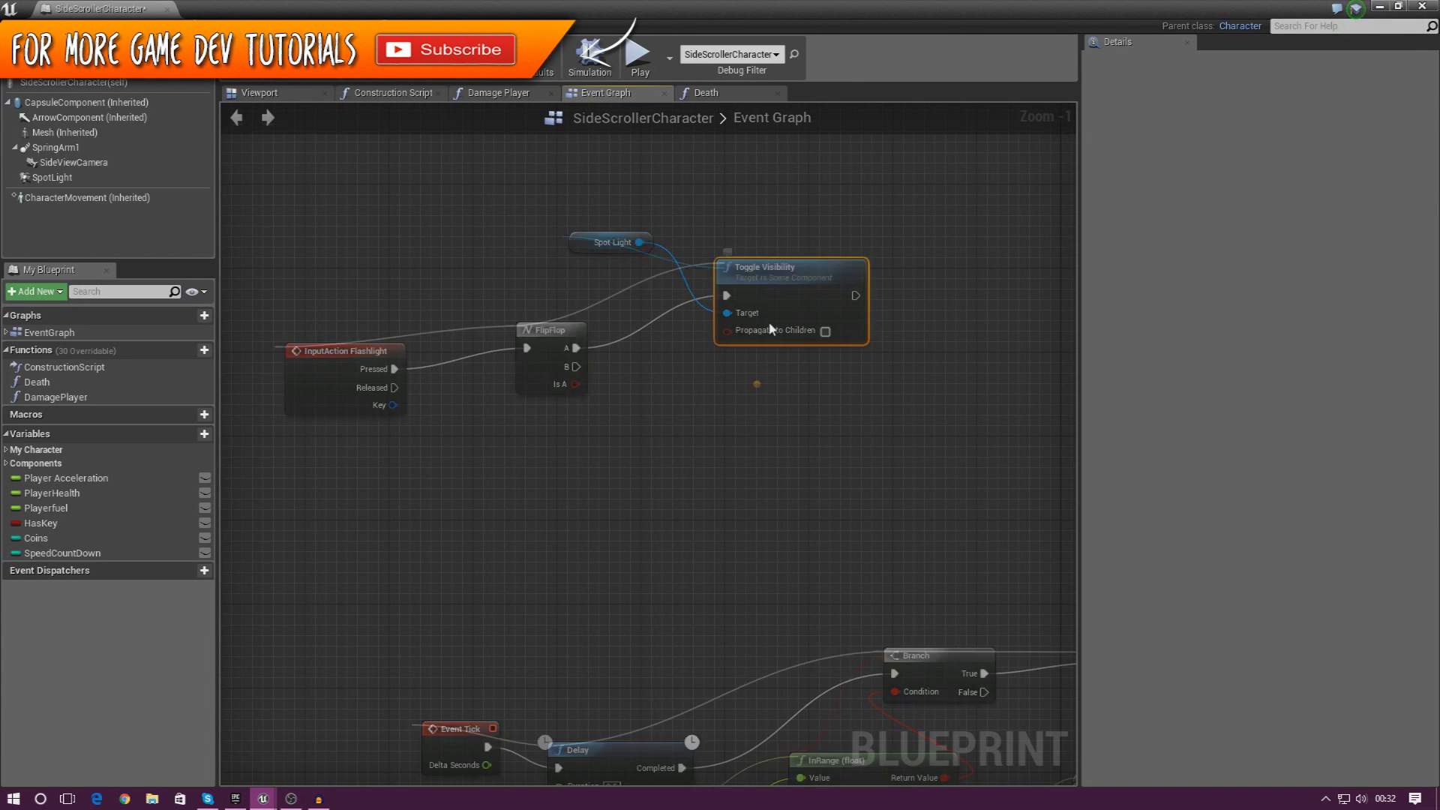
key(ctrl+v)
drag(812, 420, 574, 369)
click(709, 357)
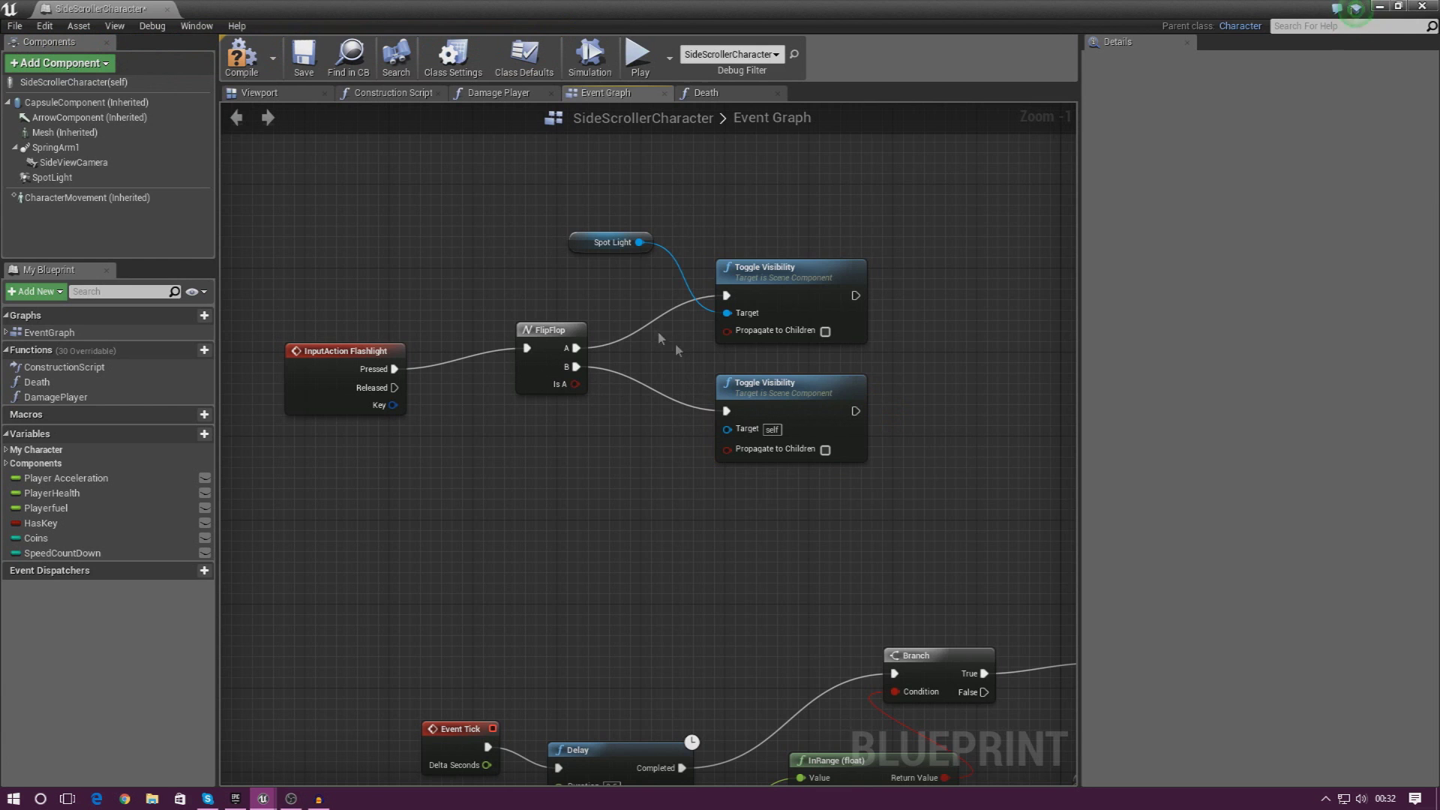
drag(639, 242, 726, 428)
click(242, 59)
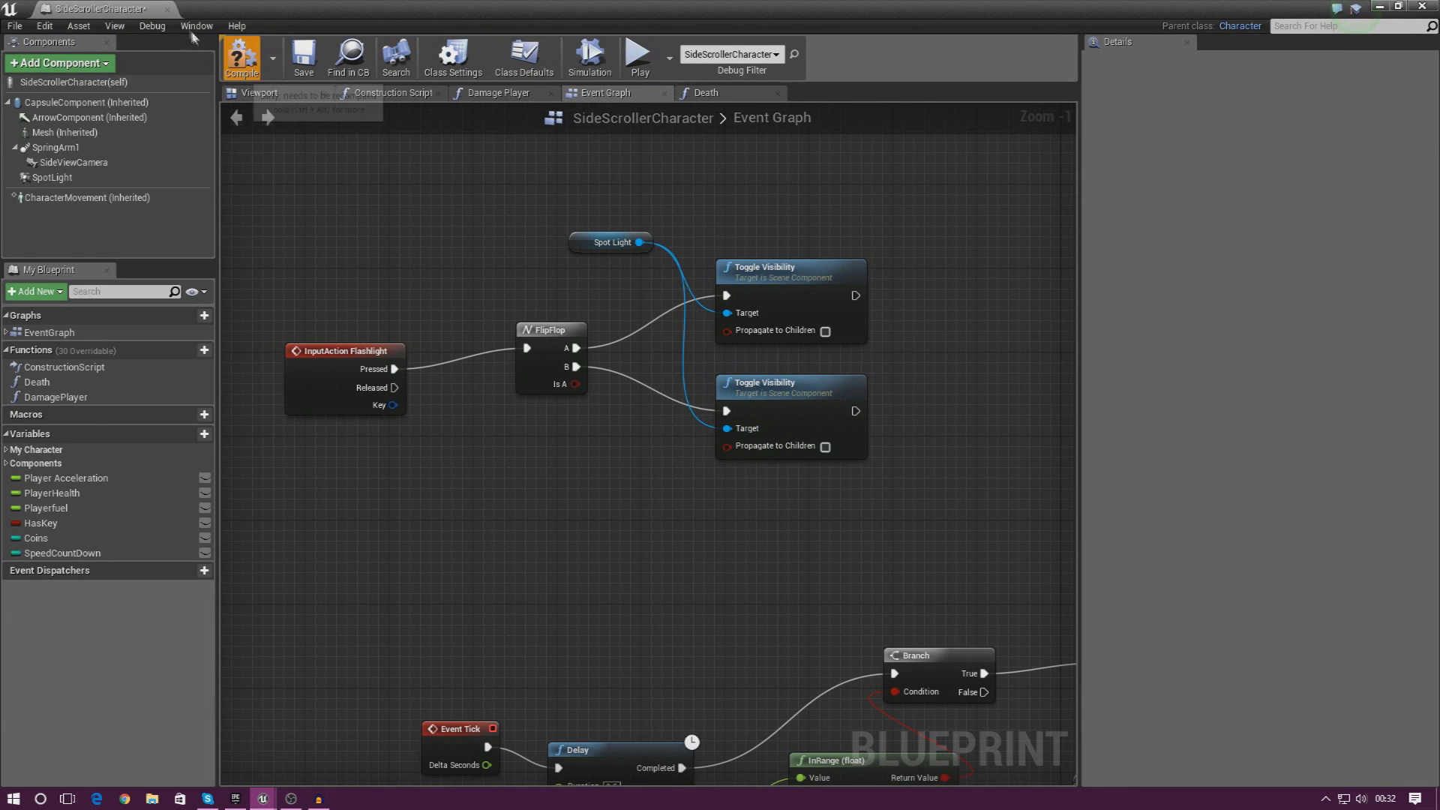
Step: Close the character blueprint and play-test the flashlight in the level, walking the character back and forth near the pillar before ending play
click(167, 10)
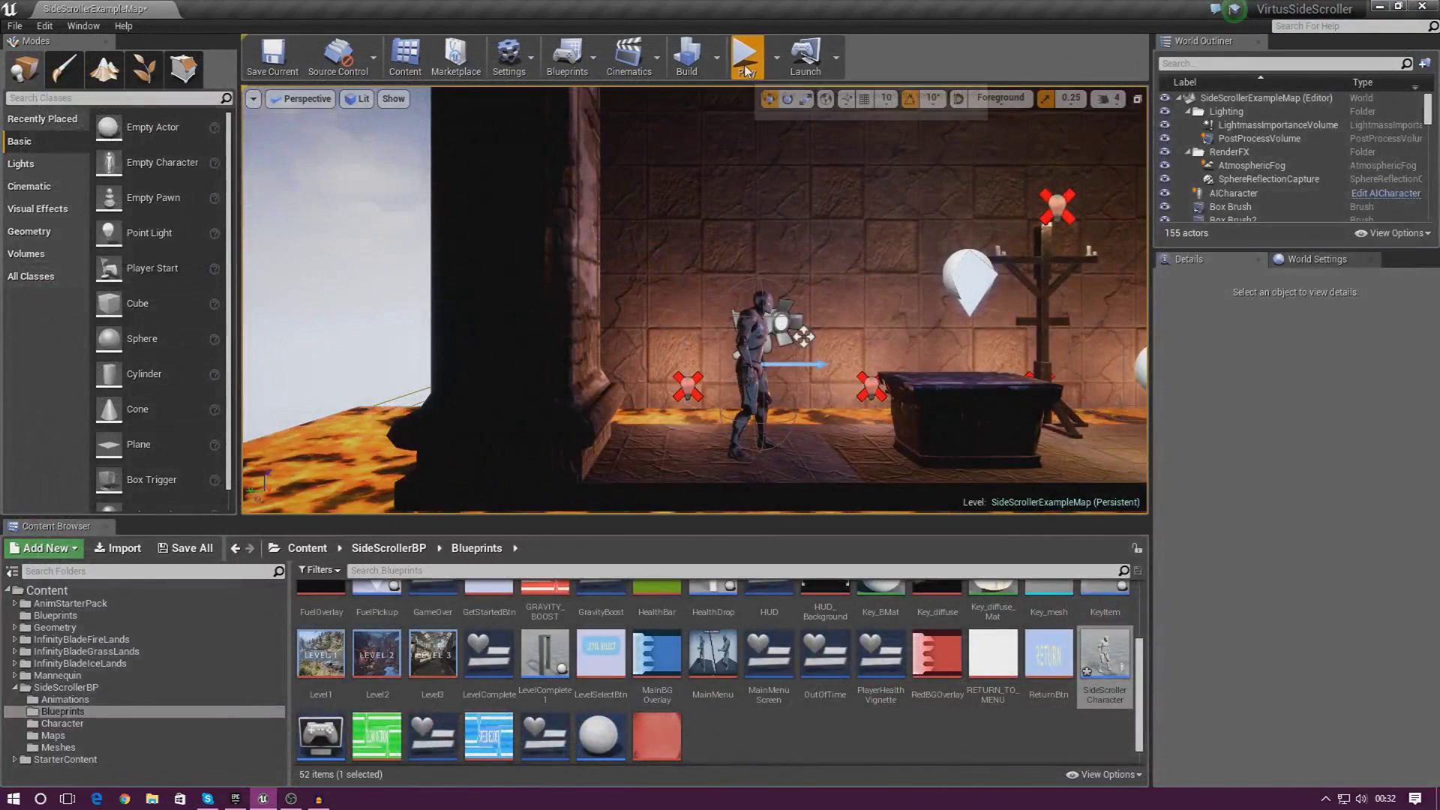
click(694, 300)
key(d)
key(a)
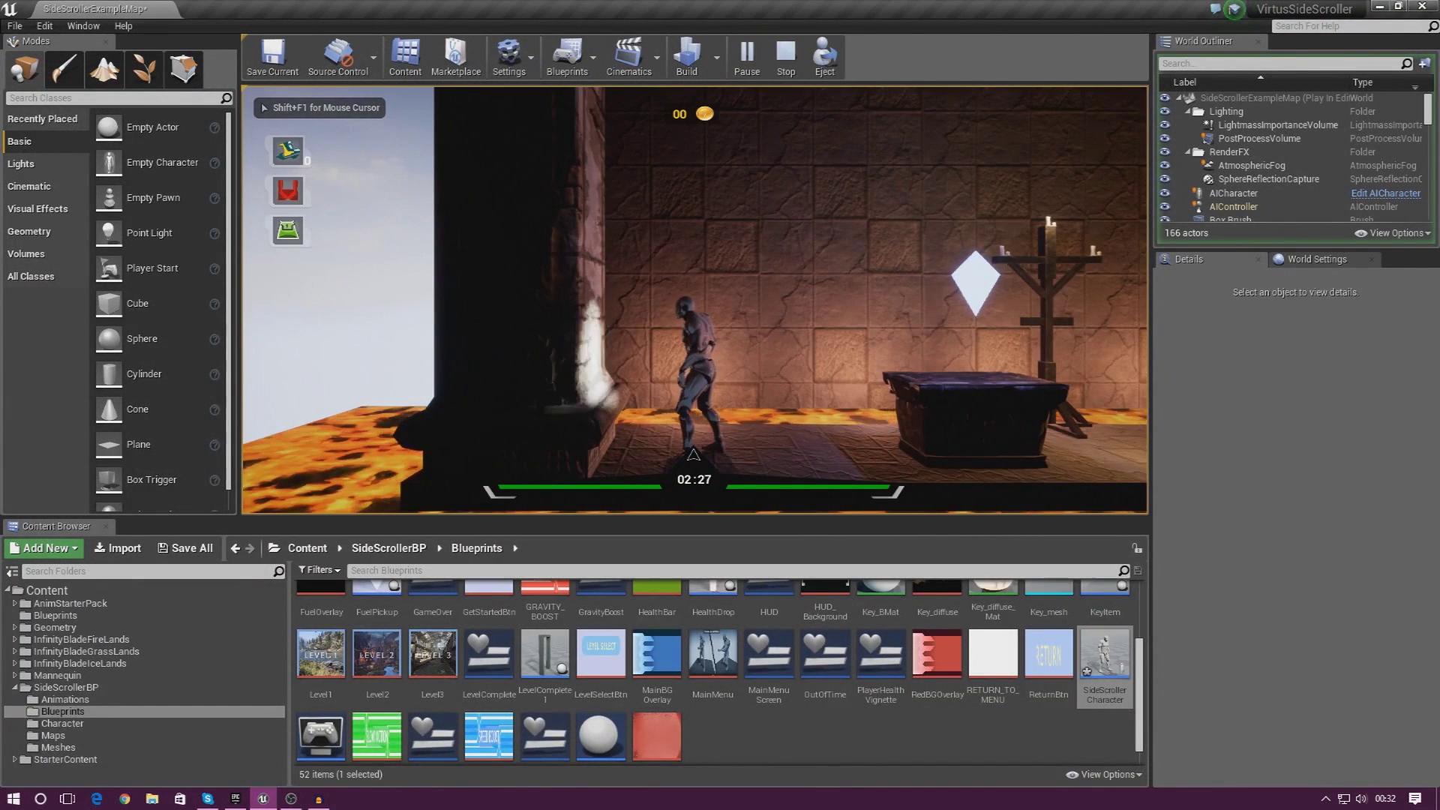
key(a)
key(d)
key(a)
key(d)
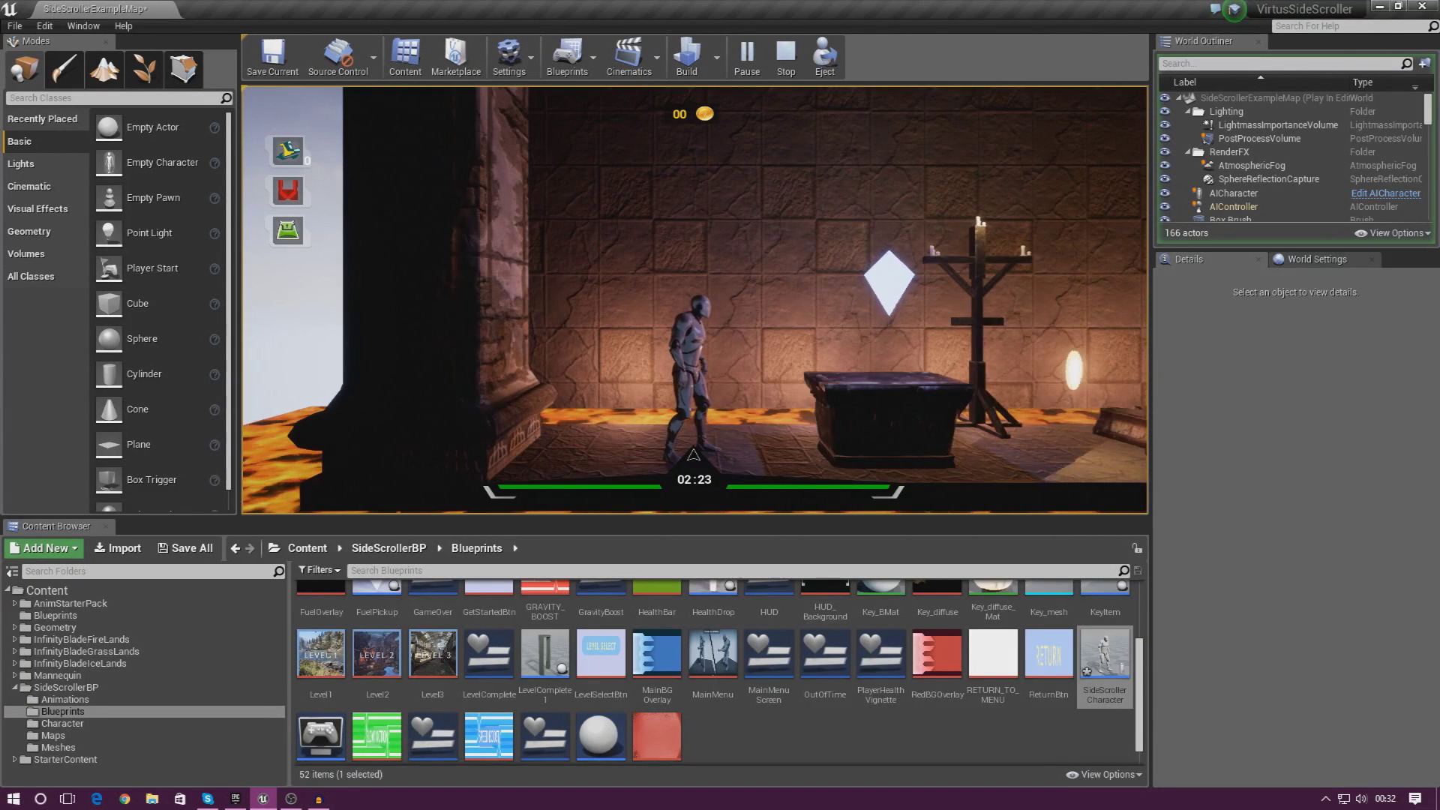
key(Escape)
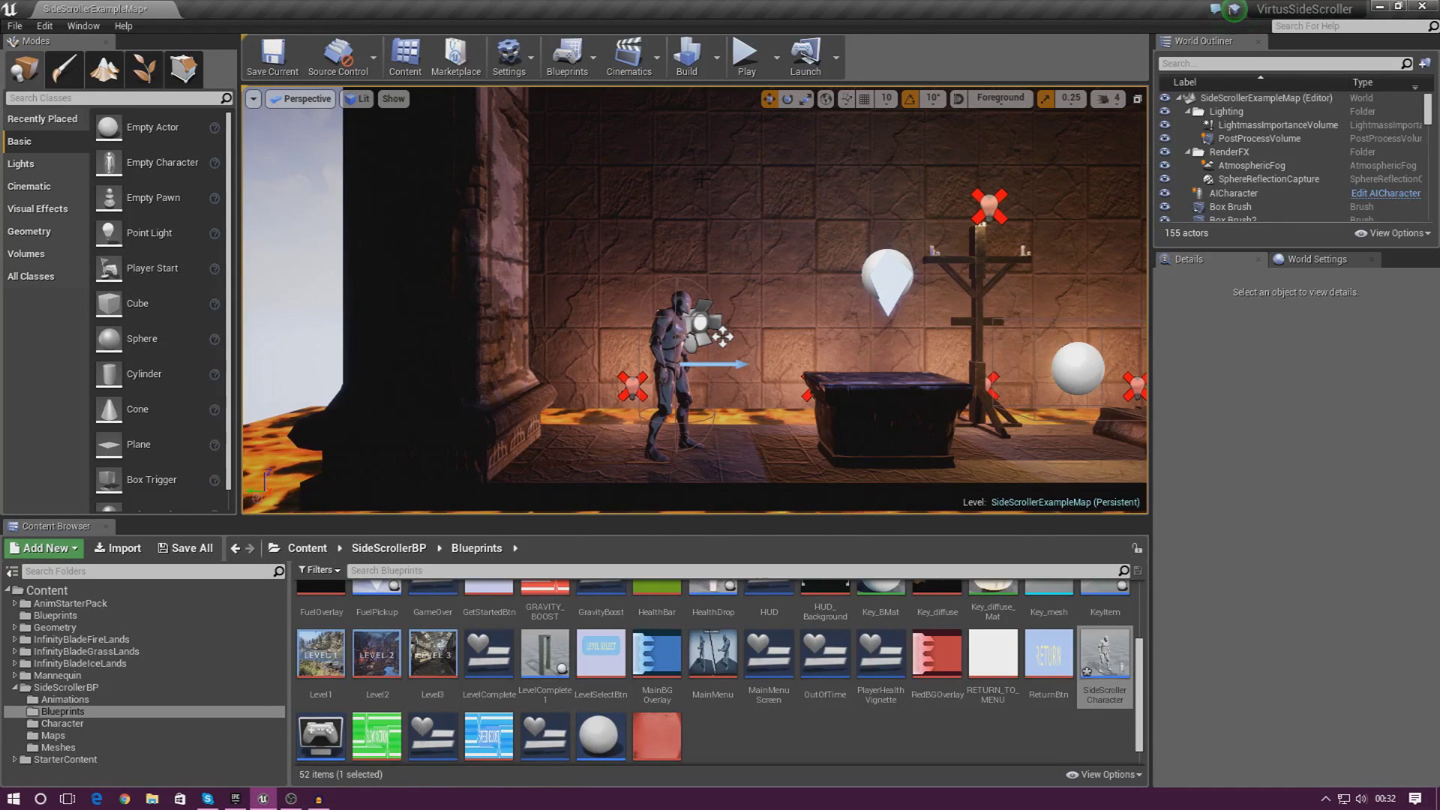
Step: Play the level again, running and jumping the character forward into the darker areas to check the flashlight, and end the session
scroll(939, 686, down, 1)
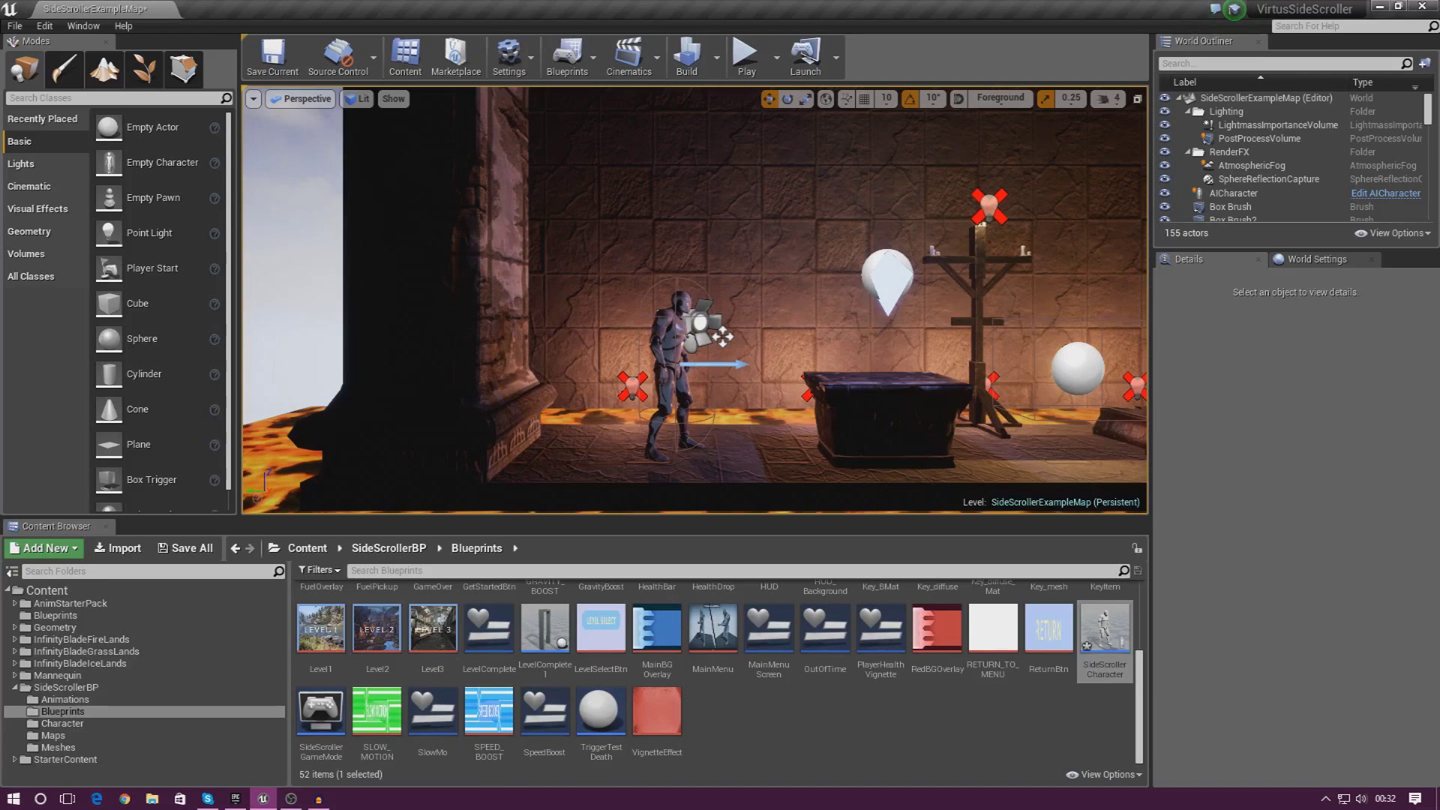
click(746, 54)
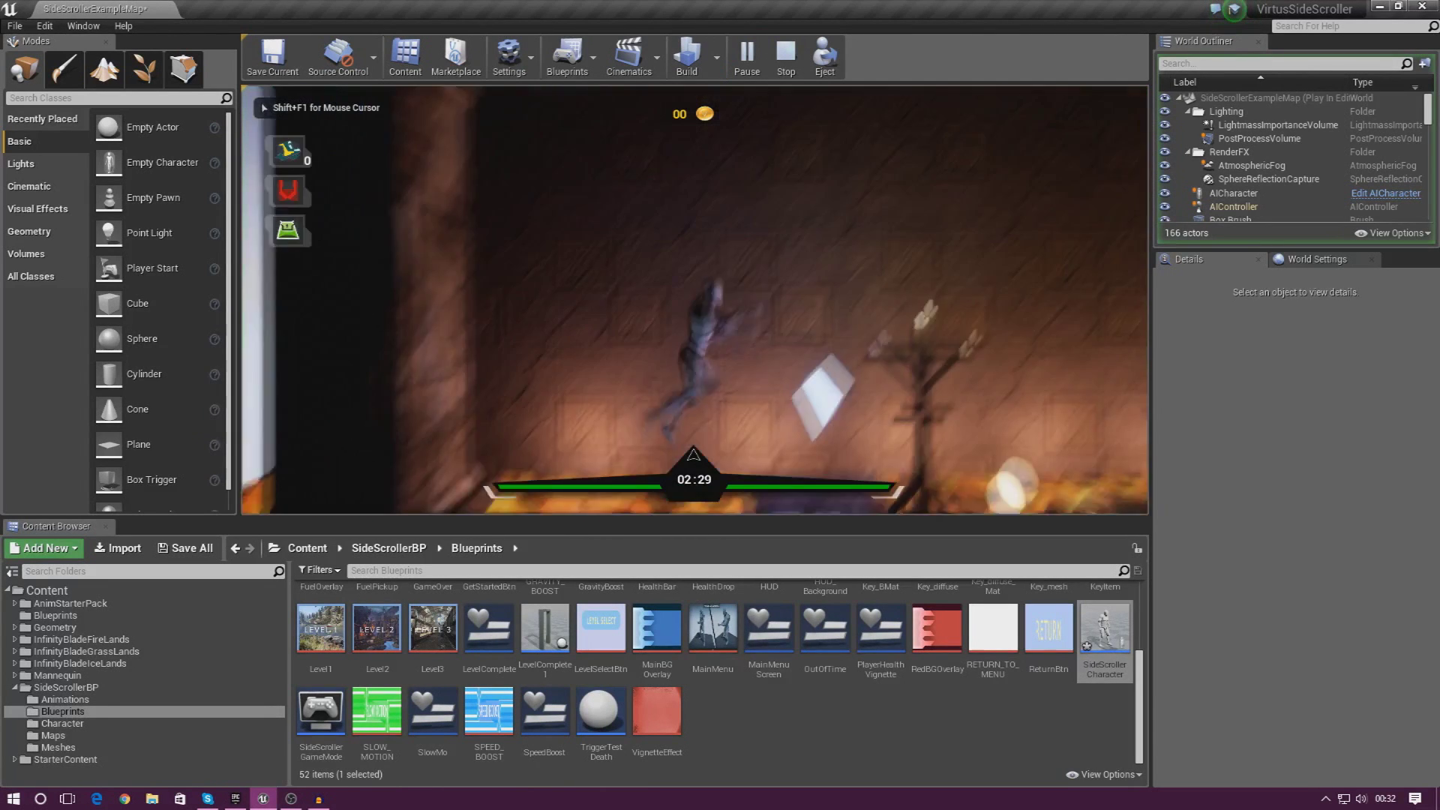
key(d)
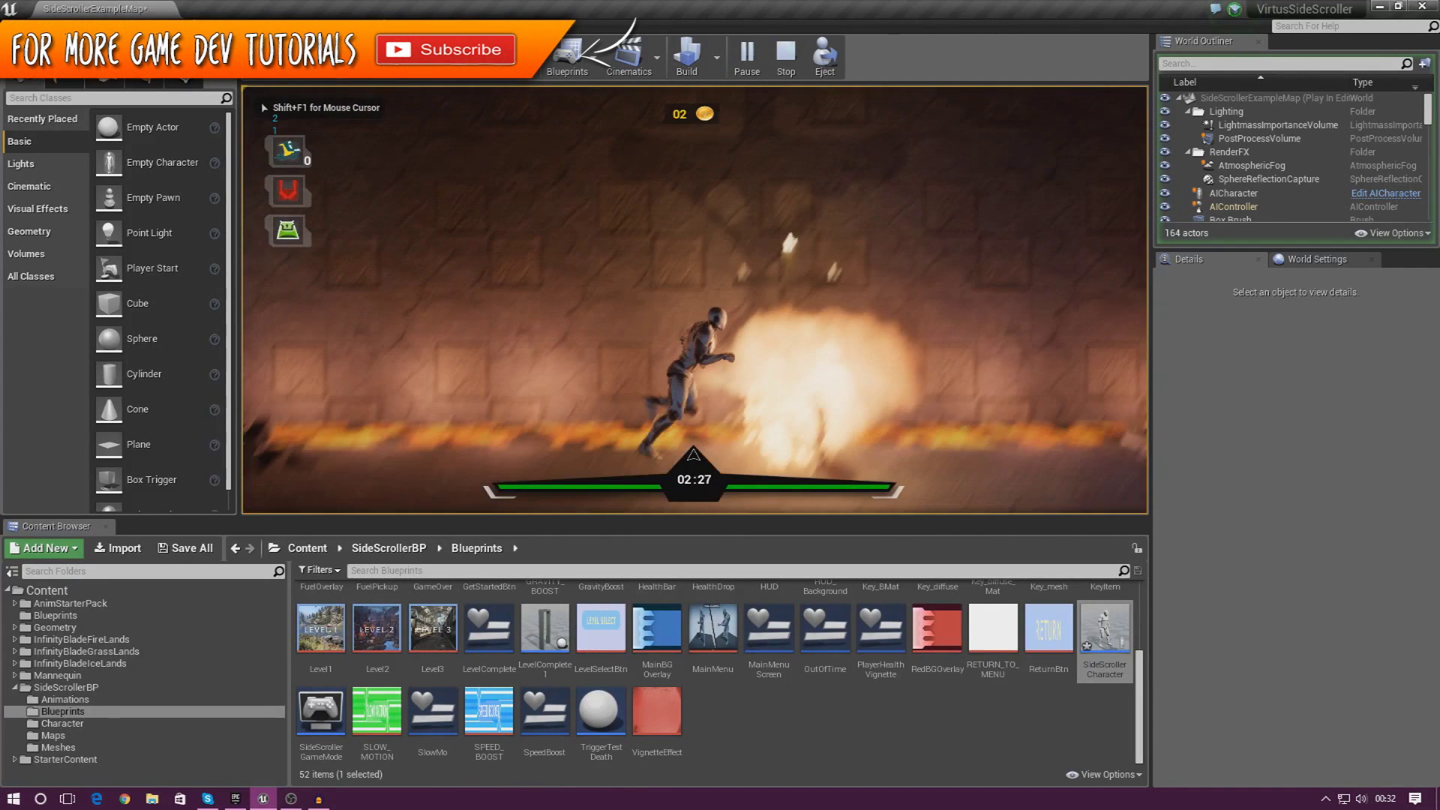
key(space)
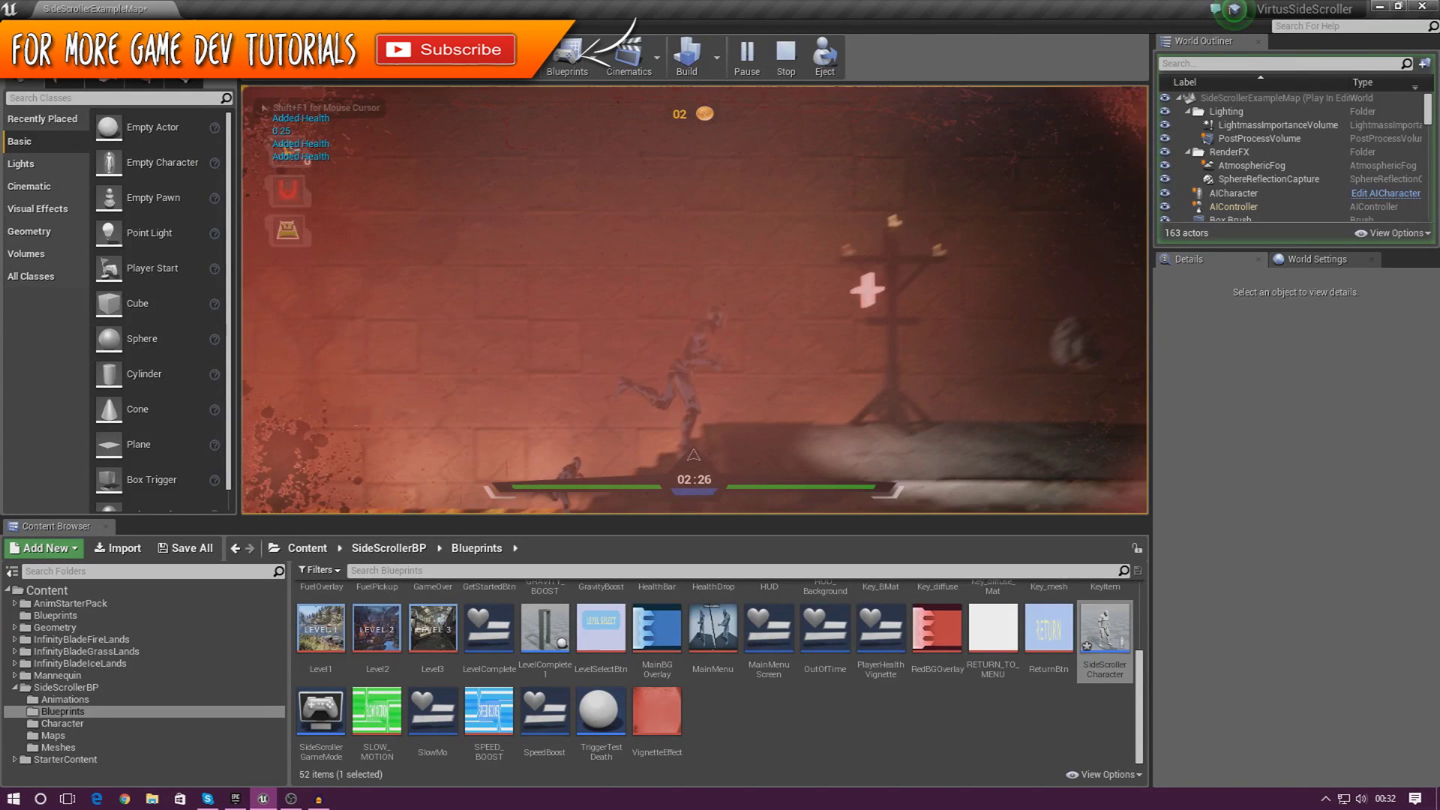
key(d)
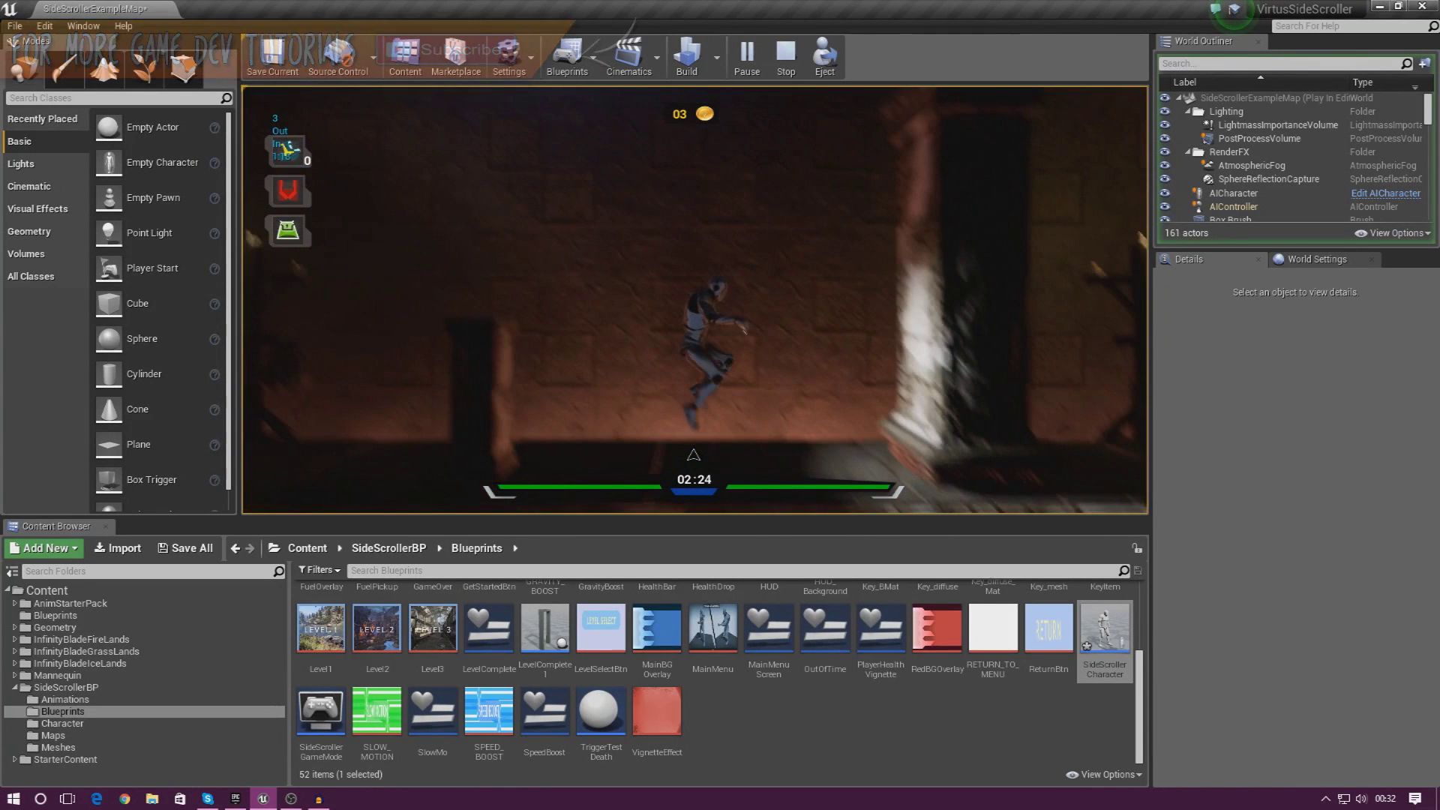
key(Escape)
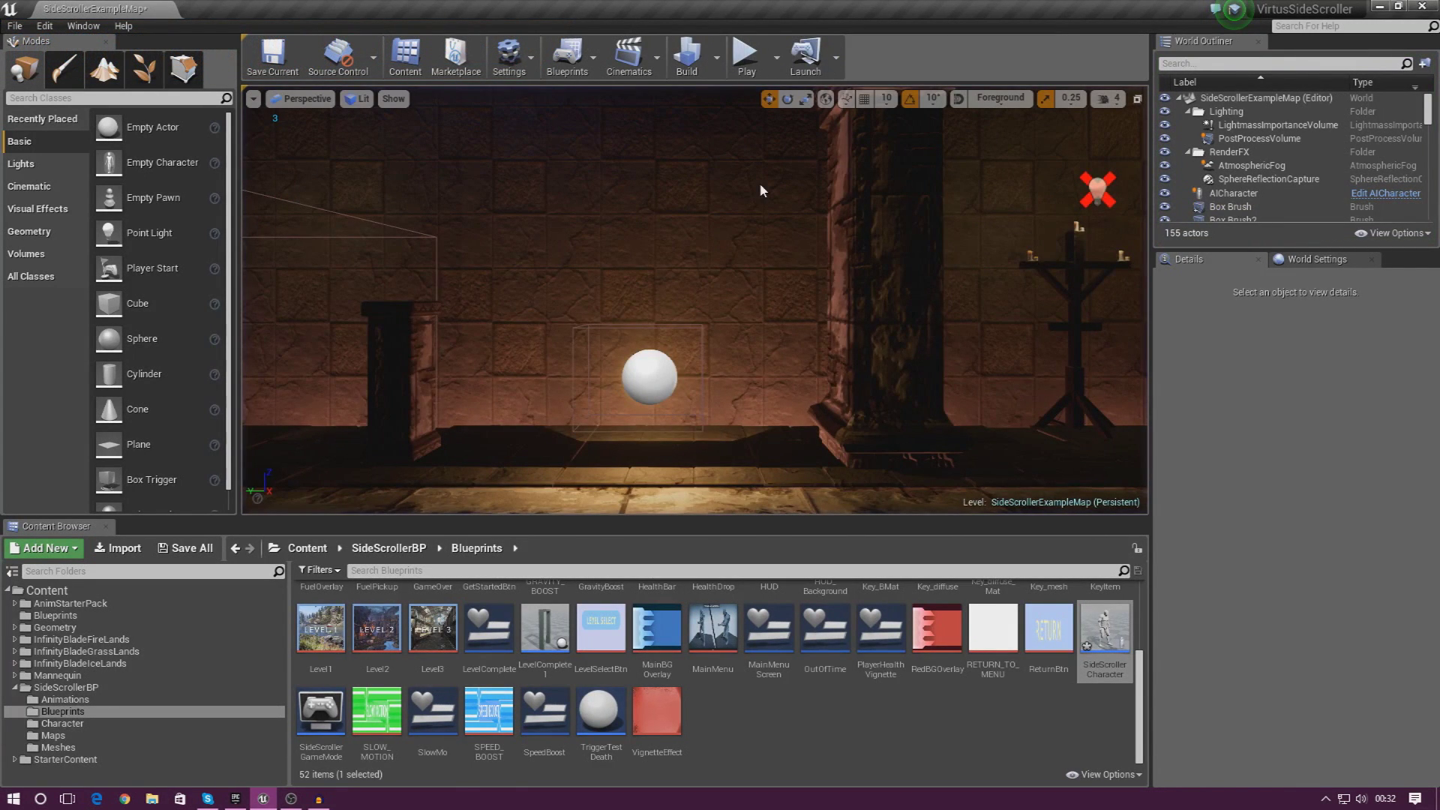